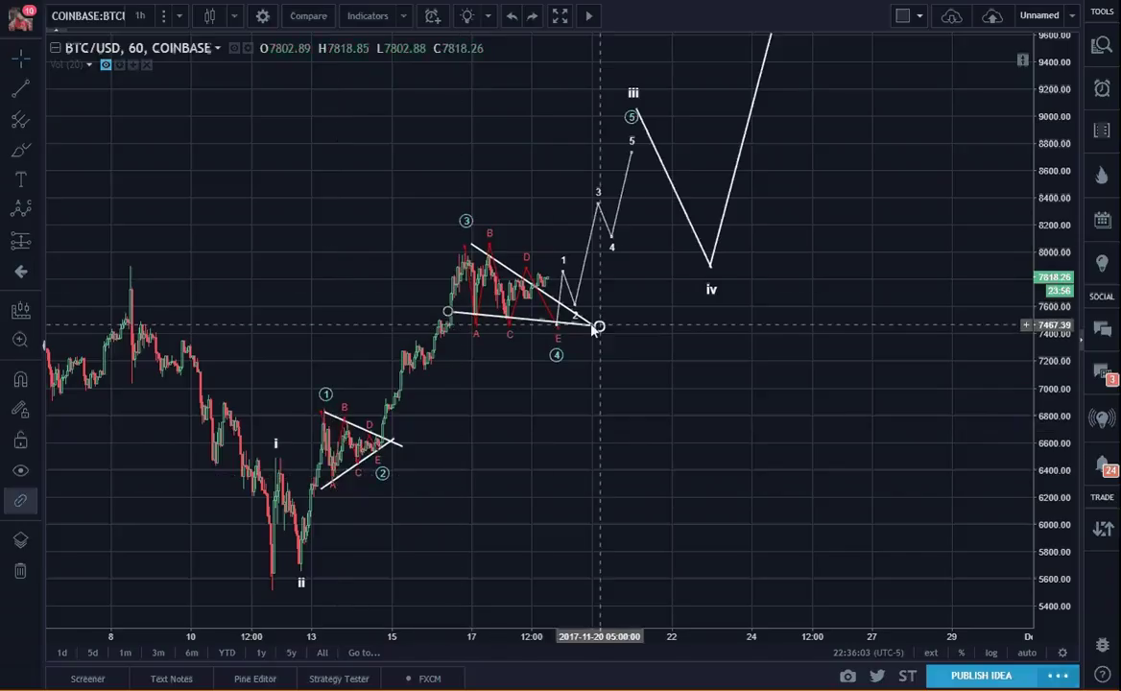
- Delete the red ABCDE triangle labelling between circled waves 3 and 4, along with its two white boundary trendlines
click(515, 307)
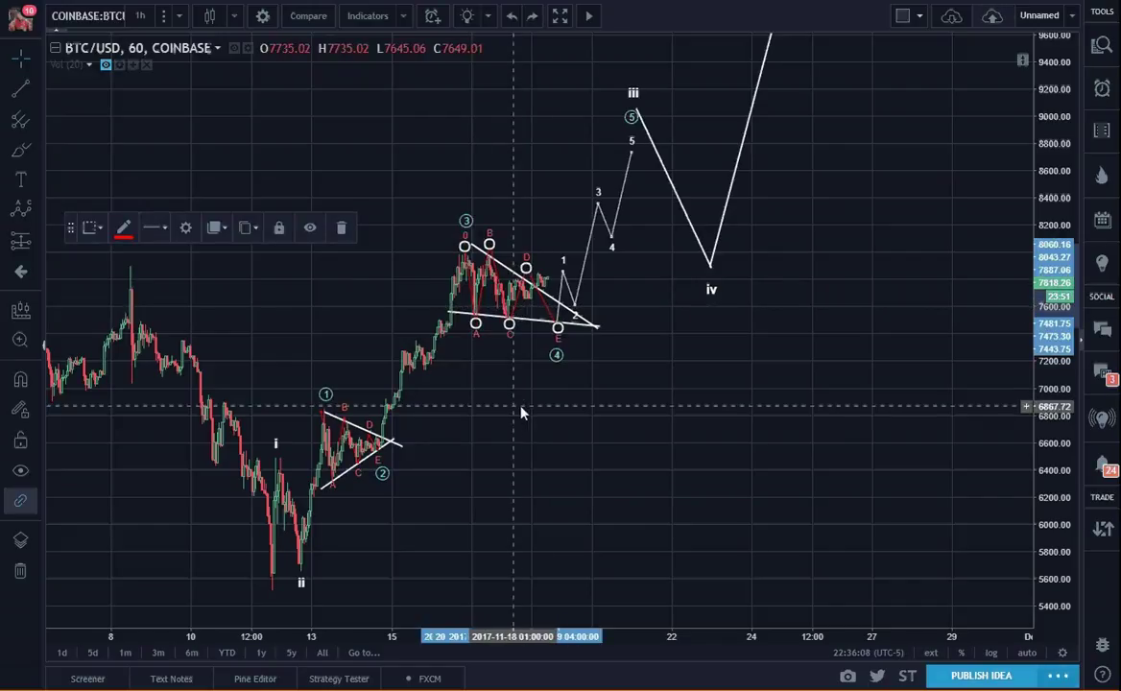
key(Delete)
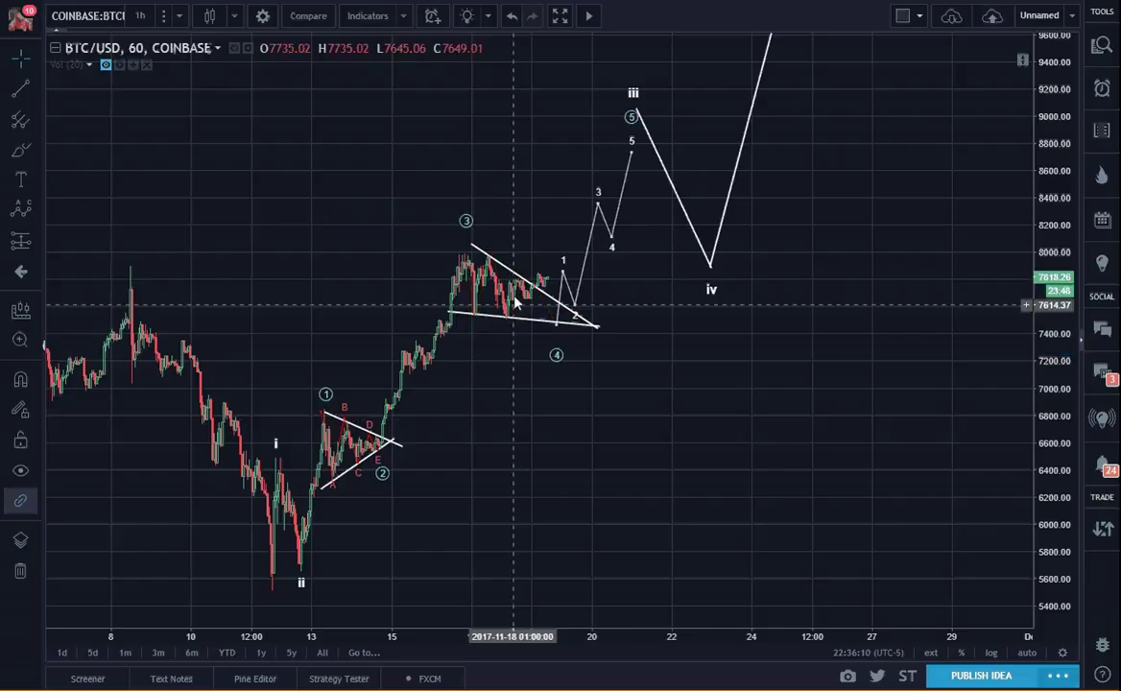
click(494, 263)
key(Delete)
click(502, 319)
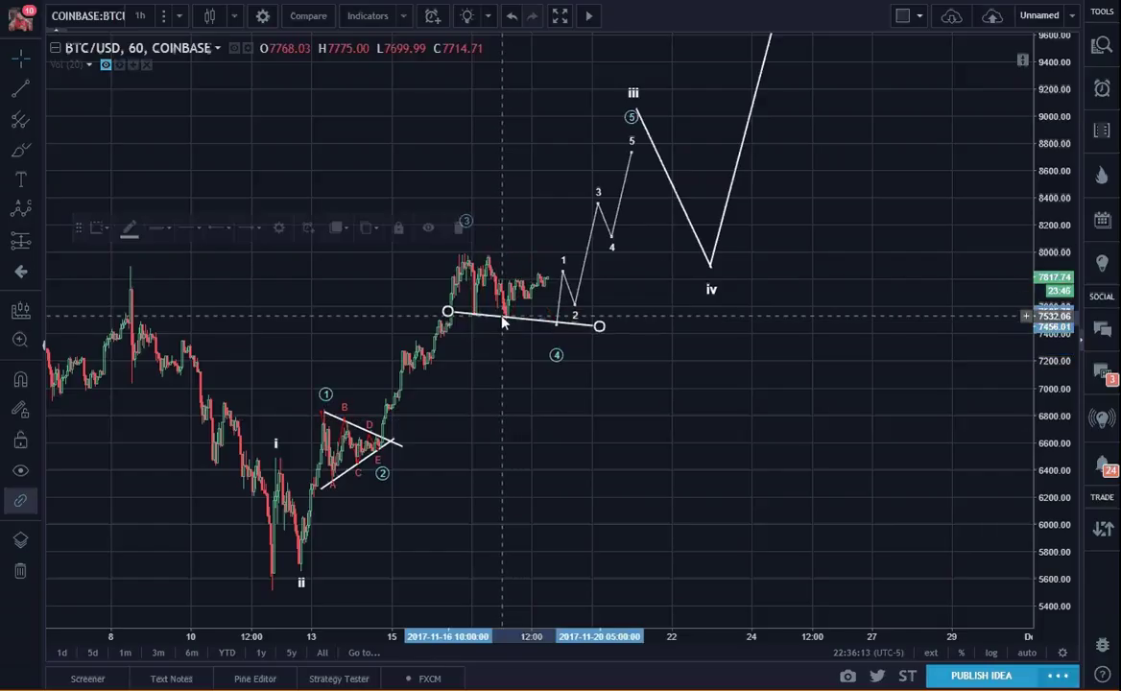
key(Delete)
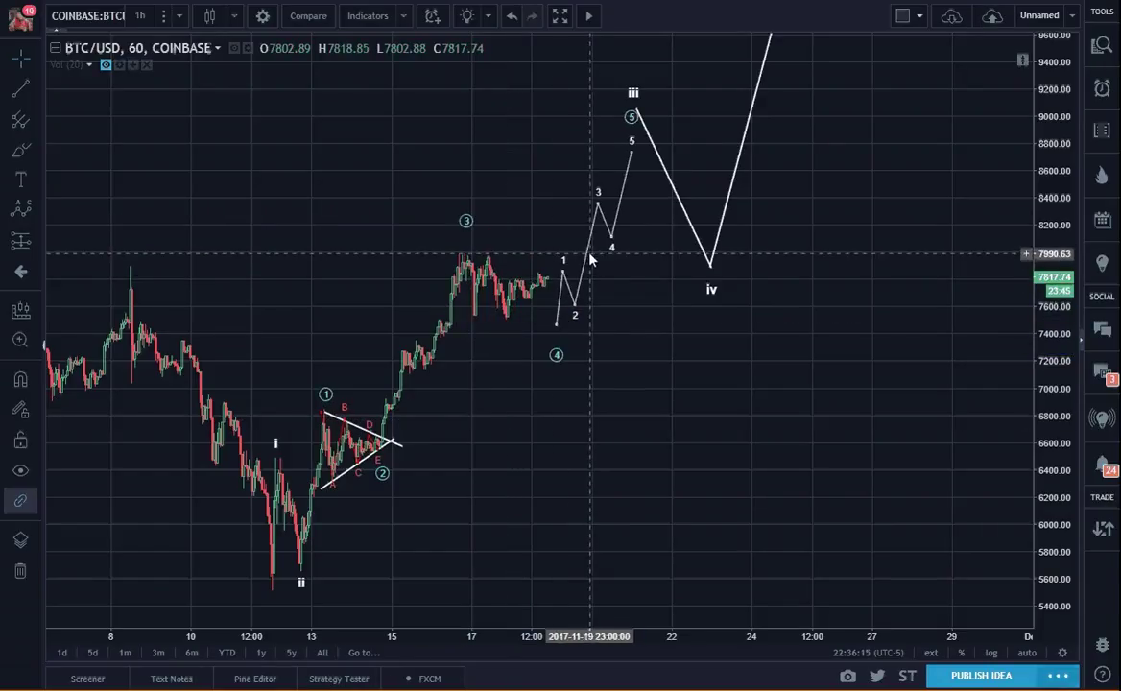
- Shift the white 1–5 impulse projection into the blank area around 24 November and lower the circled 4 label to about 7,000
drag(566, 262, 779, 295)
click(656, 321)
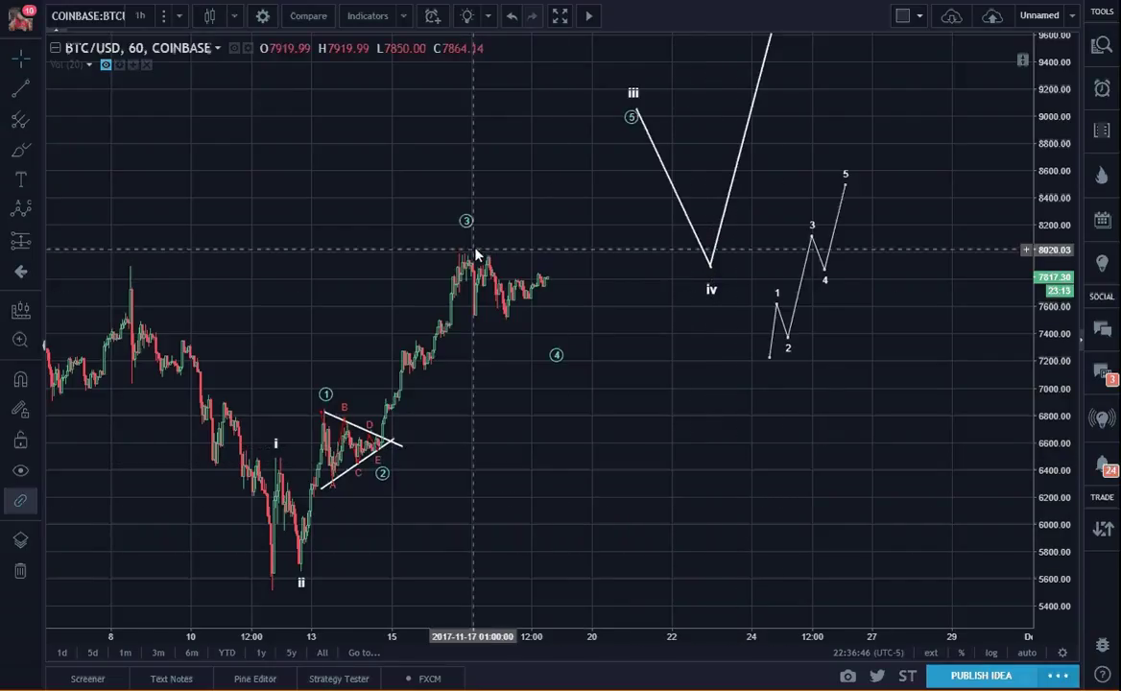
drag(556, 351, 580, 386)
click(646, 401)
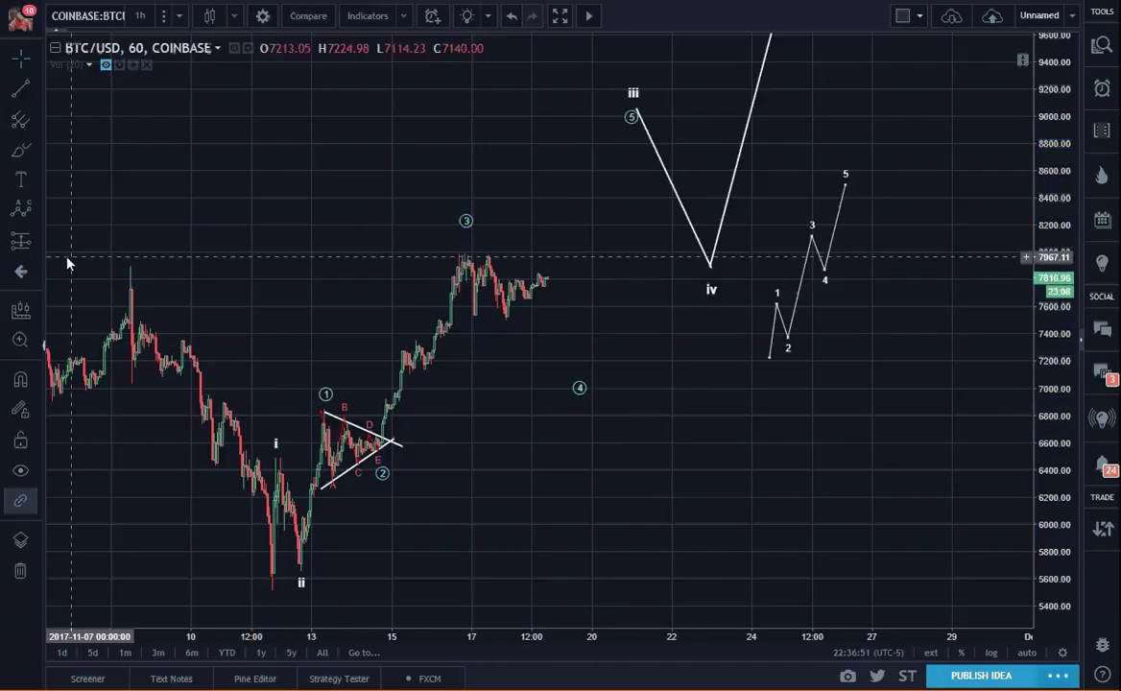
- Draw a red ABC correction from the wave 3 high near 7,991 through A about 7,479 and B about 7,867 to C about 7,209
click(19, 217)
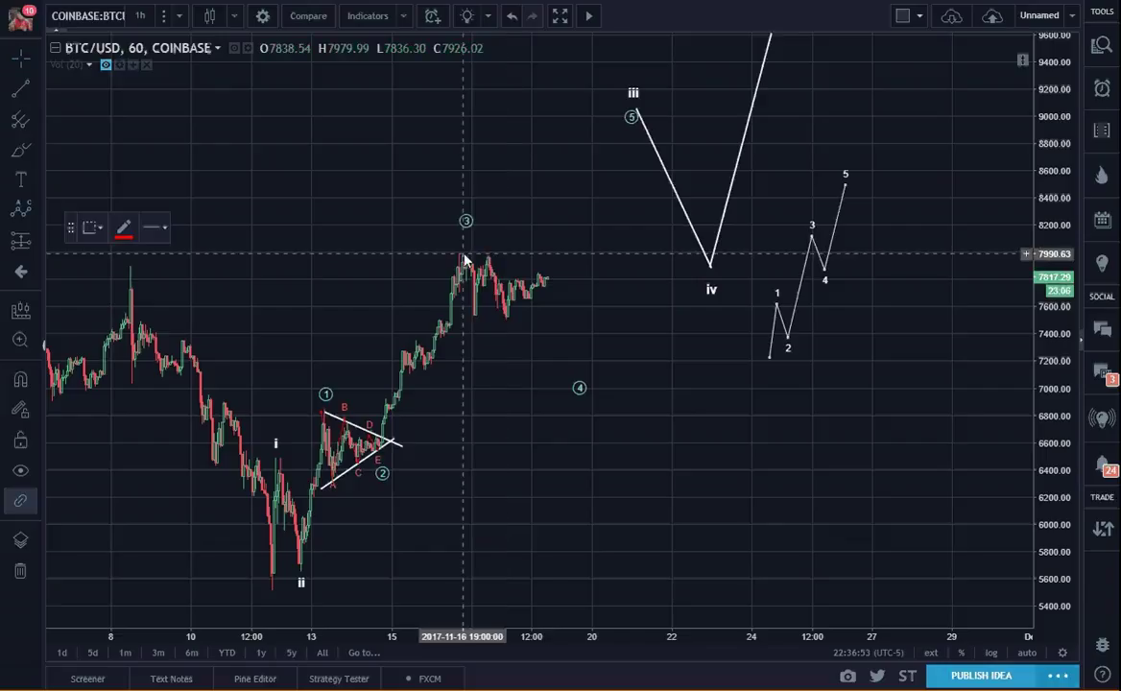
click(463, 291)
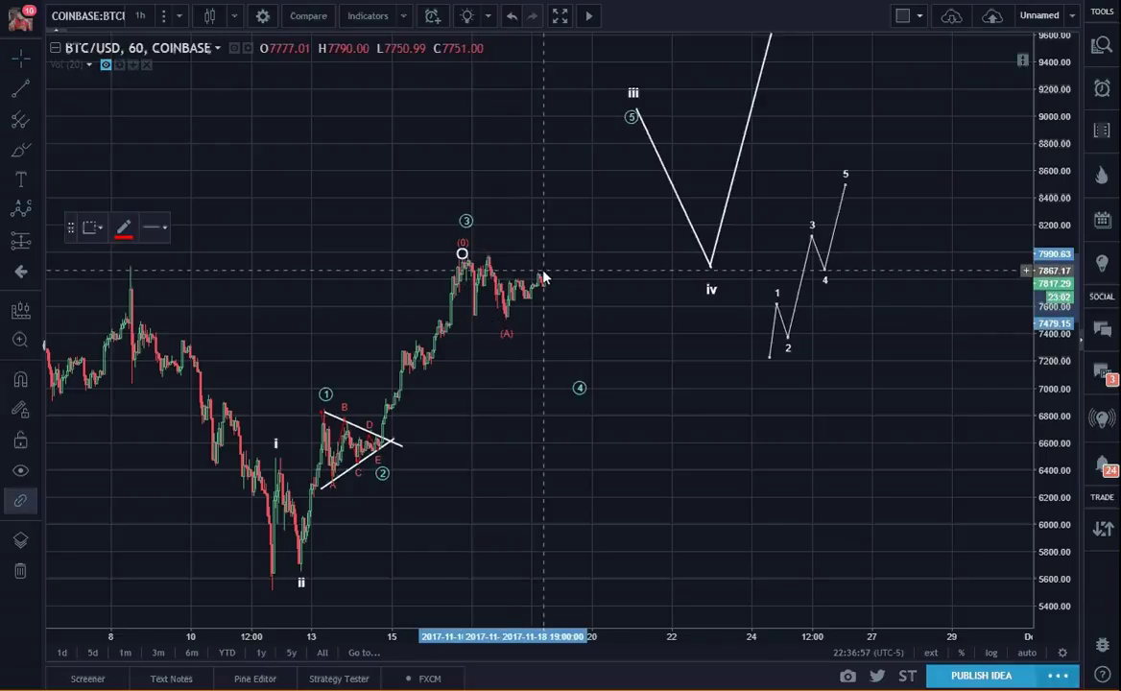
click(507, 323)
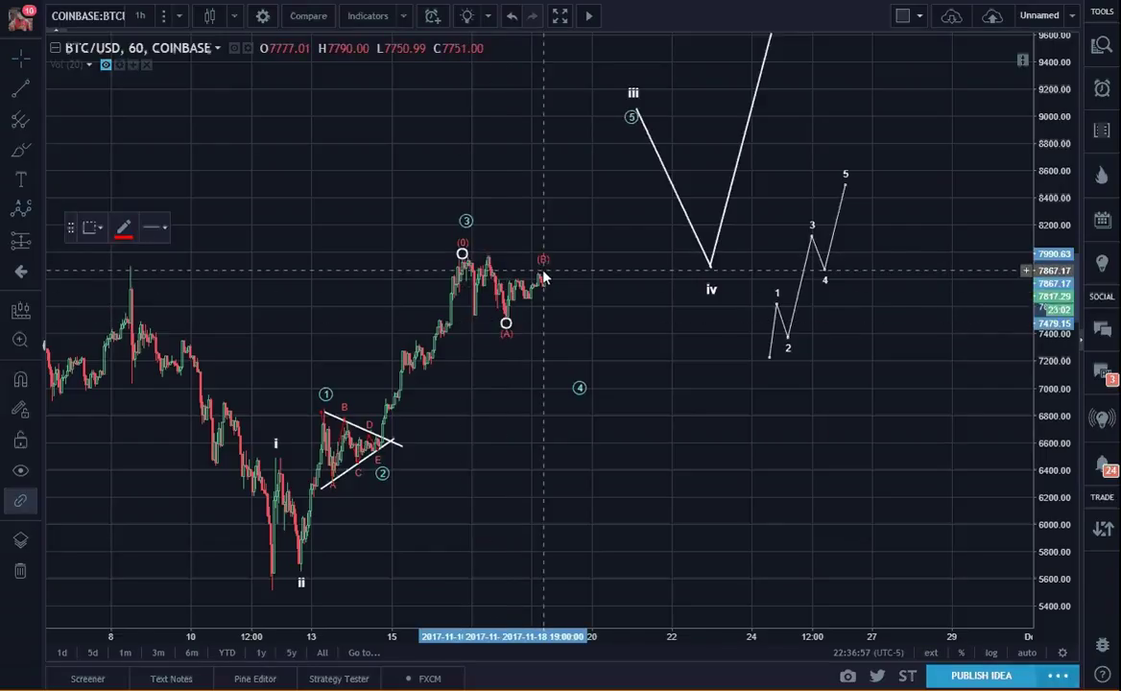
click(594, 365)
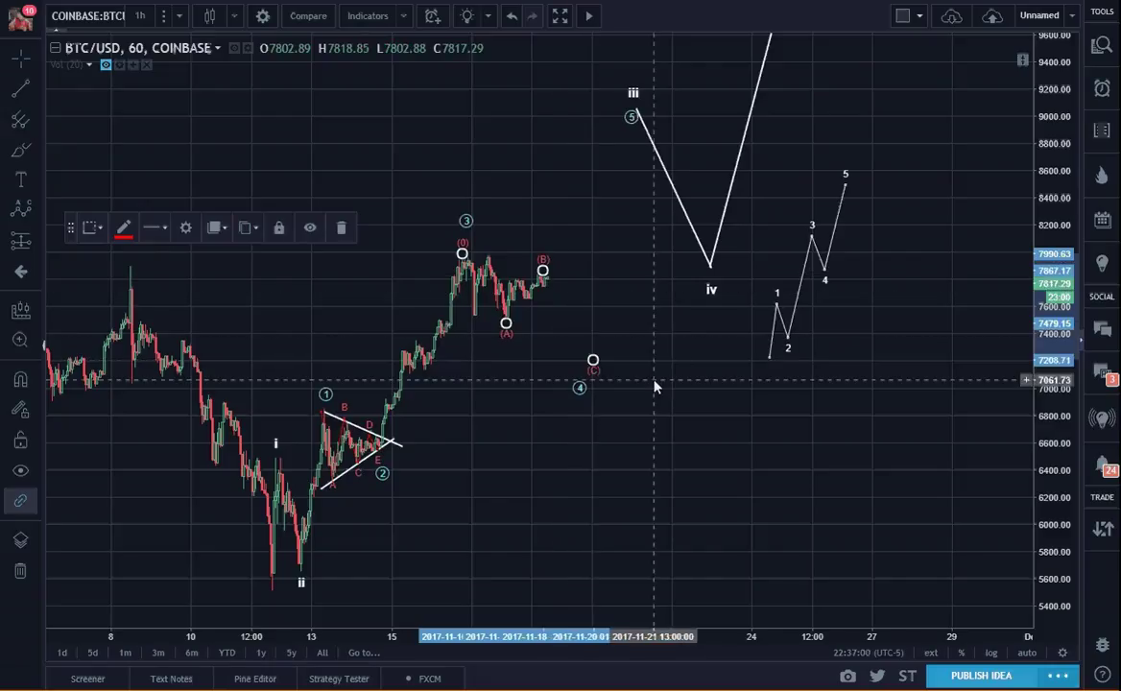
- Position the circled 4 label just below point C and turn on Show Wave for the red ABC correction
click(592, 361)
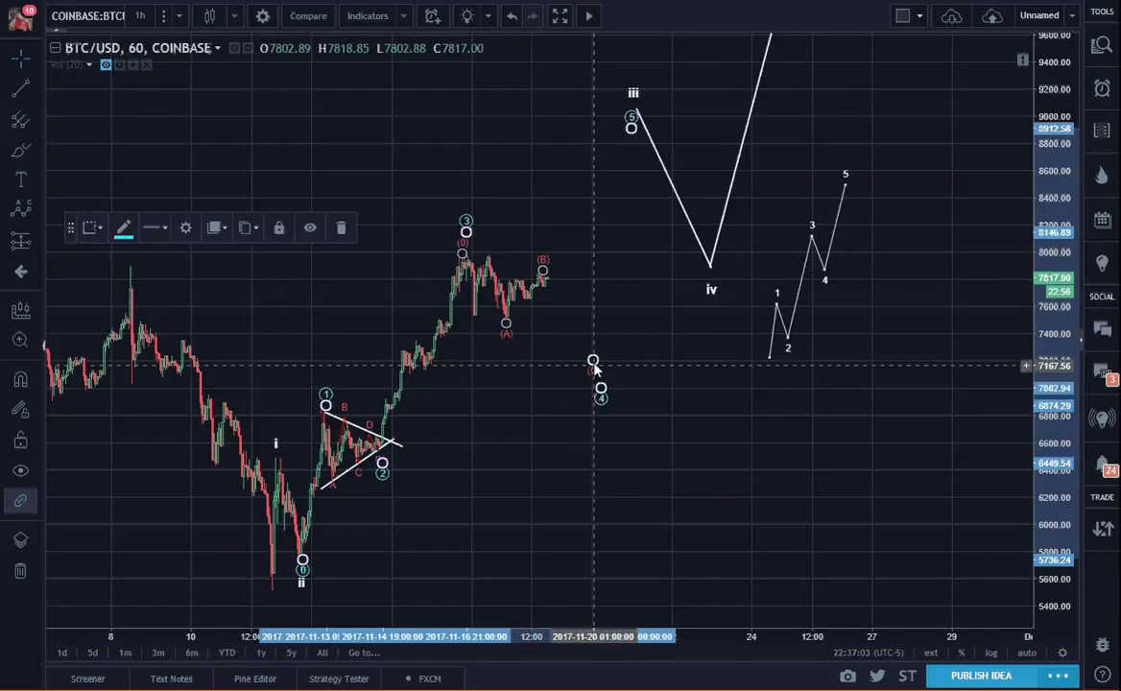
double_click(593, 366)
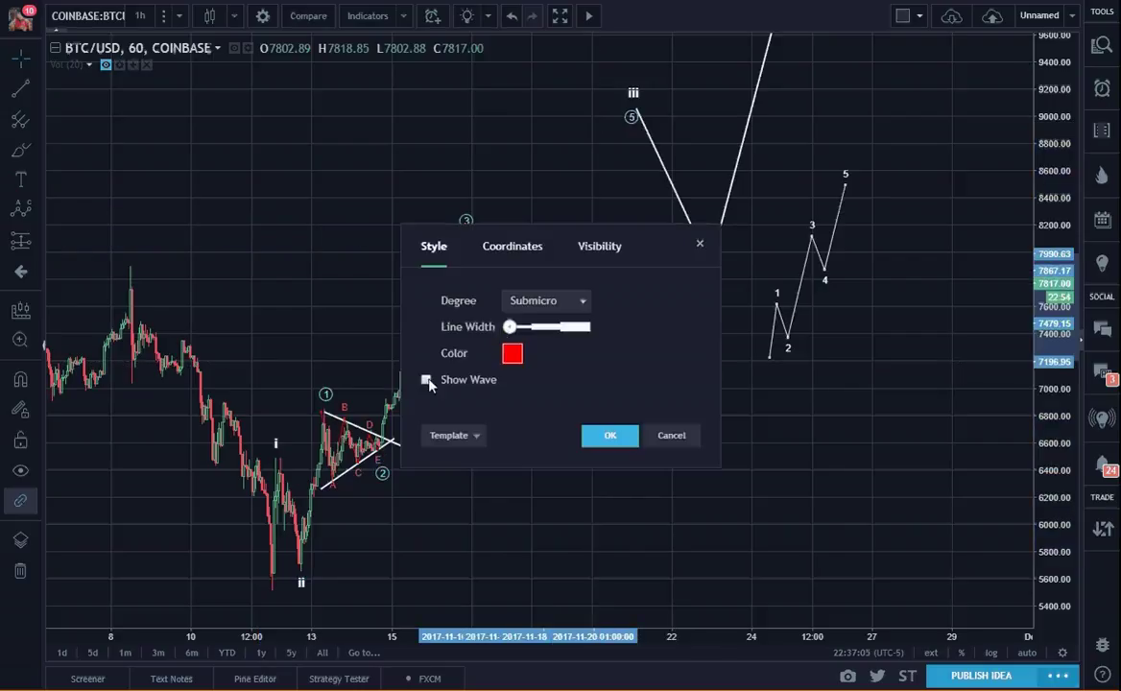
click(613, 440)
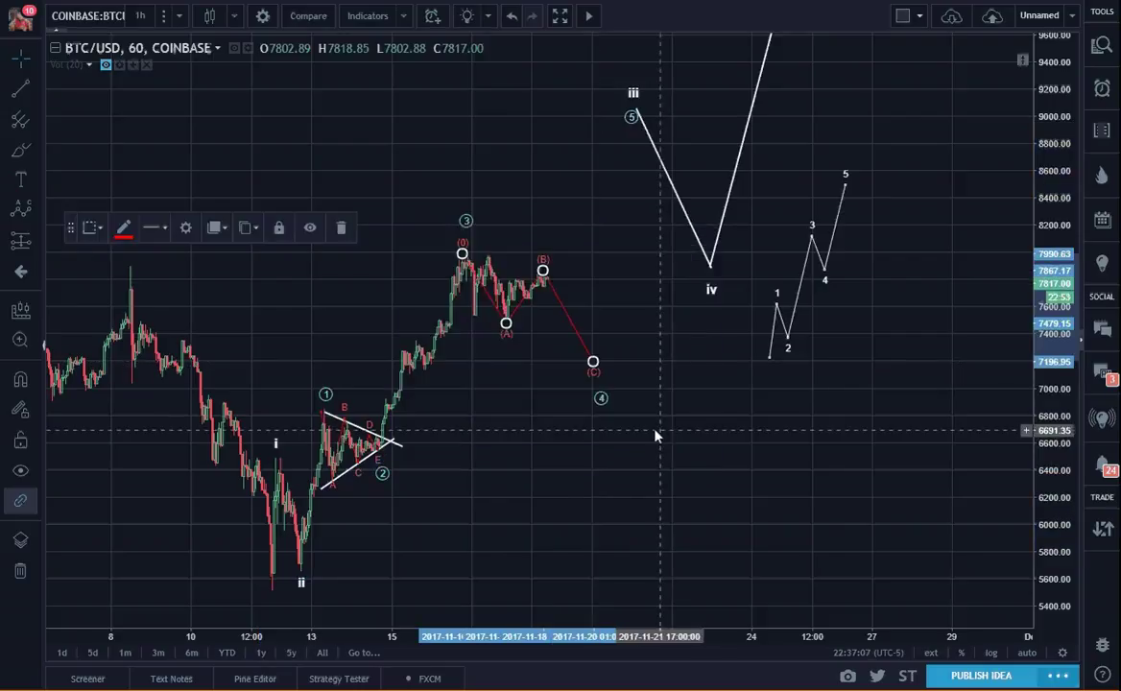
click(659, 425)
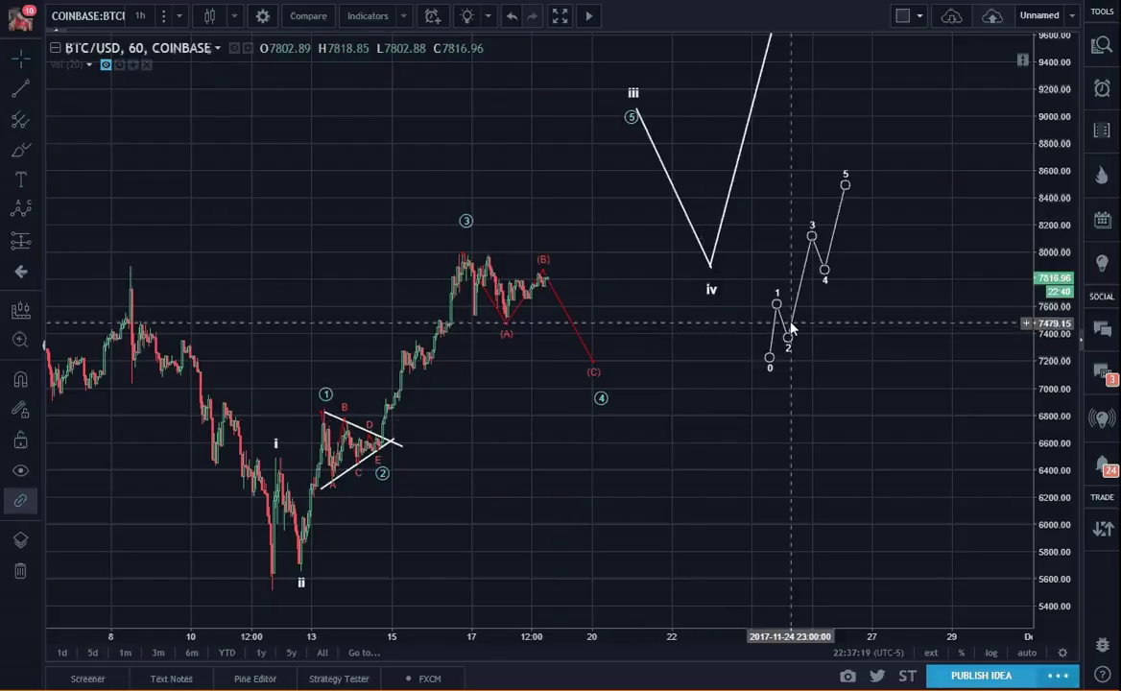
- Move the white 1–5 impulse projection further out, so it starts at about 6,515 and ends at about 7,787 near 29 November
drag(787, 325, 916, 428)
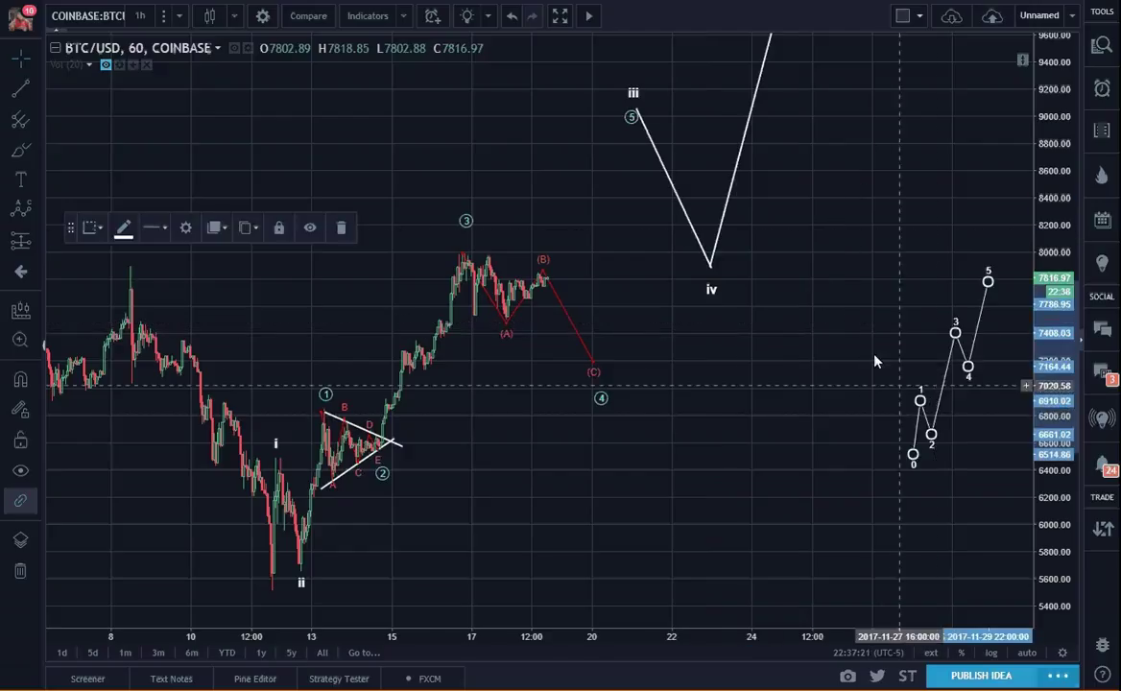
click(809, 377)
drag(732, 437, 881, 400)
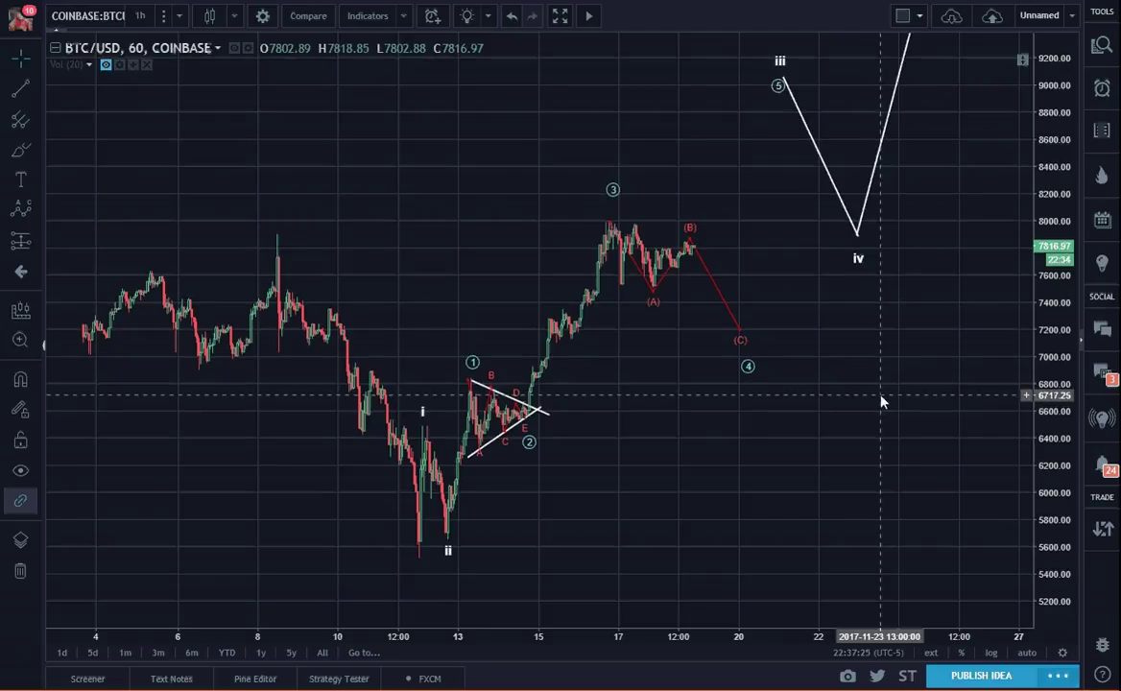
drag(821, 469, 1063, 445)
scroll(1013, 470, left, 2)
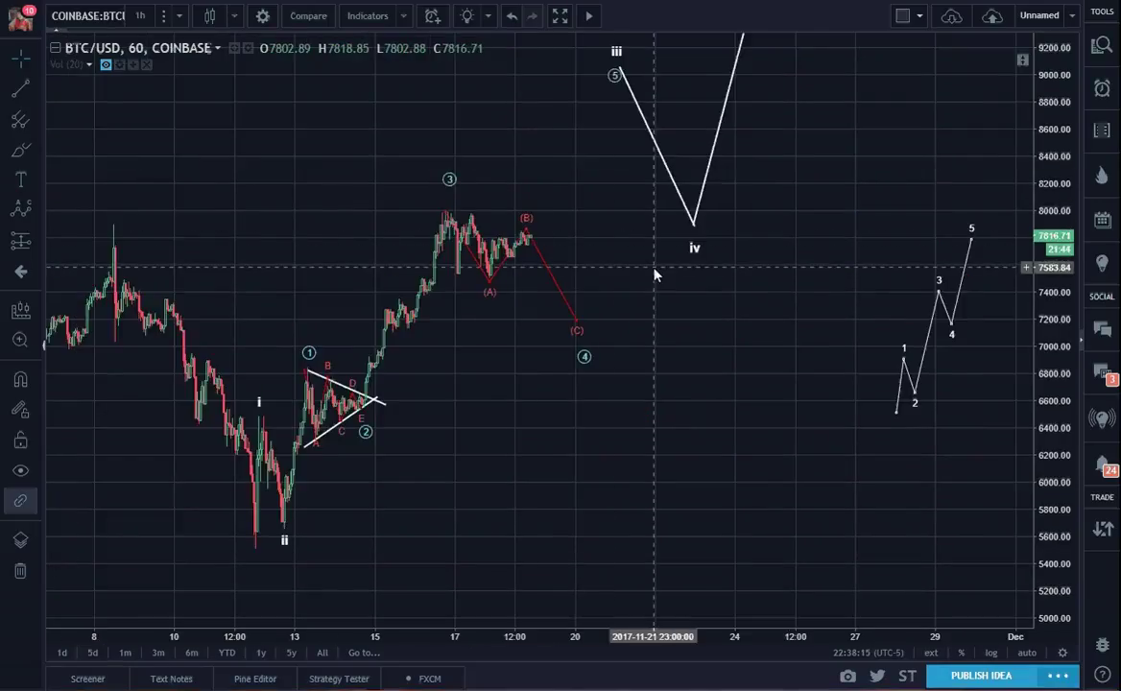
- Delete the red ABC correction that follows circled wave 3
click(556, 284)
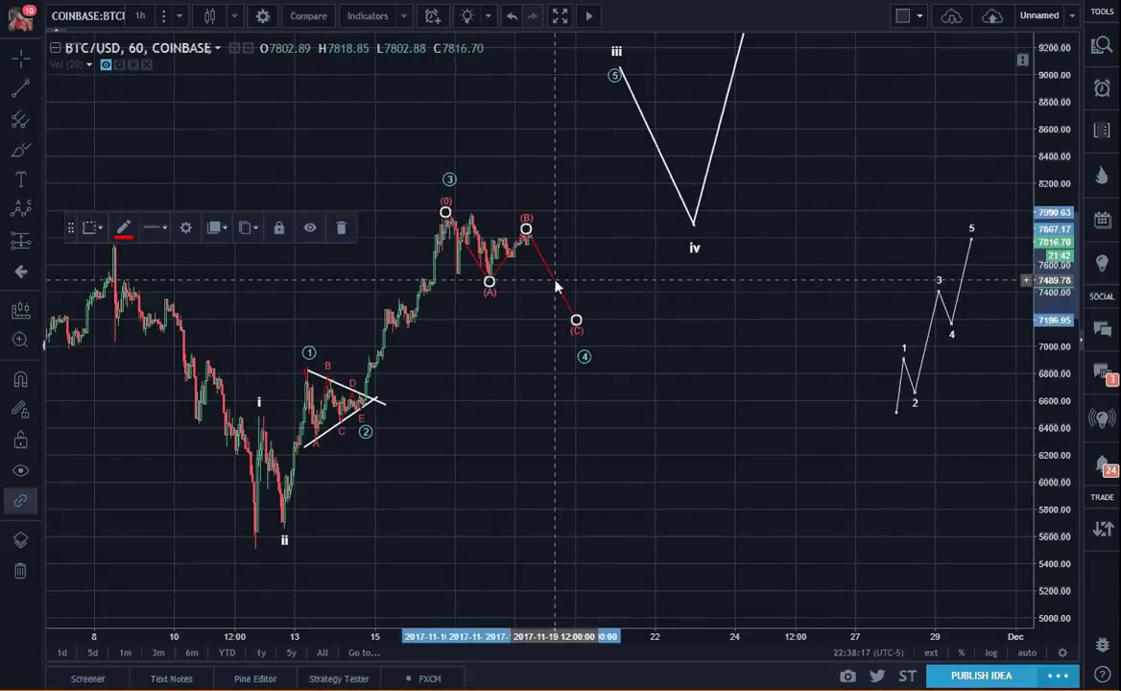
key(Delete)
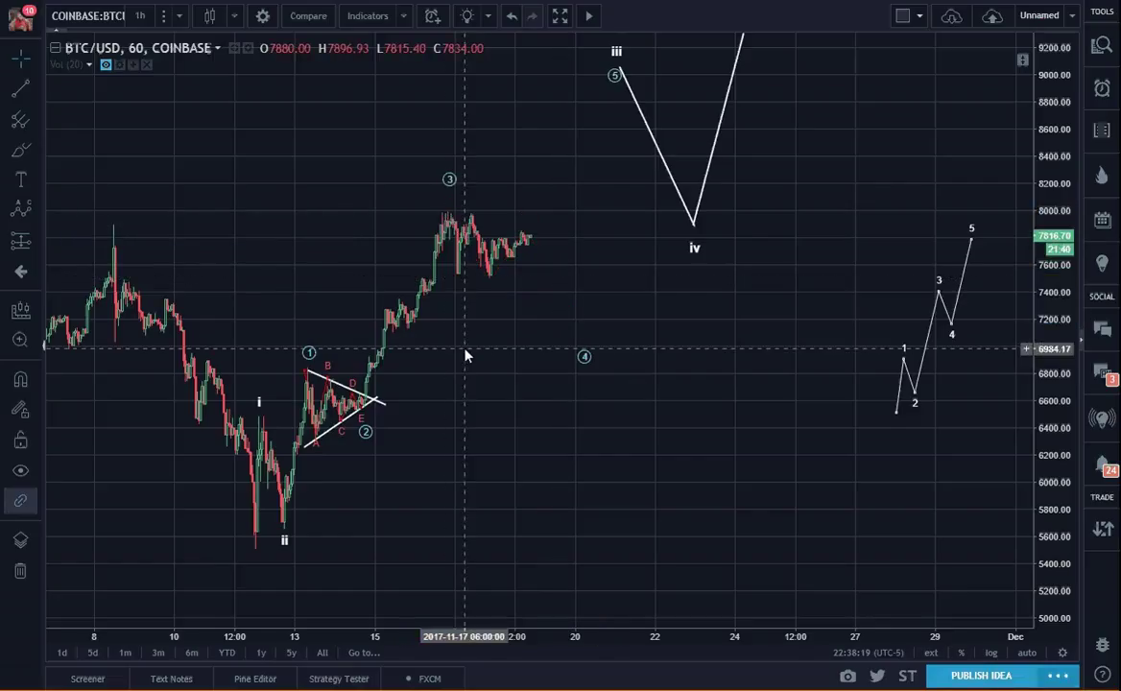
- Draw a falling trendline over the highs after circled wave 3, from about 8,089 on 16 November to about 7,619 on 20 November
click(20, 87)
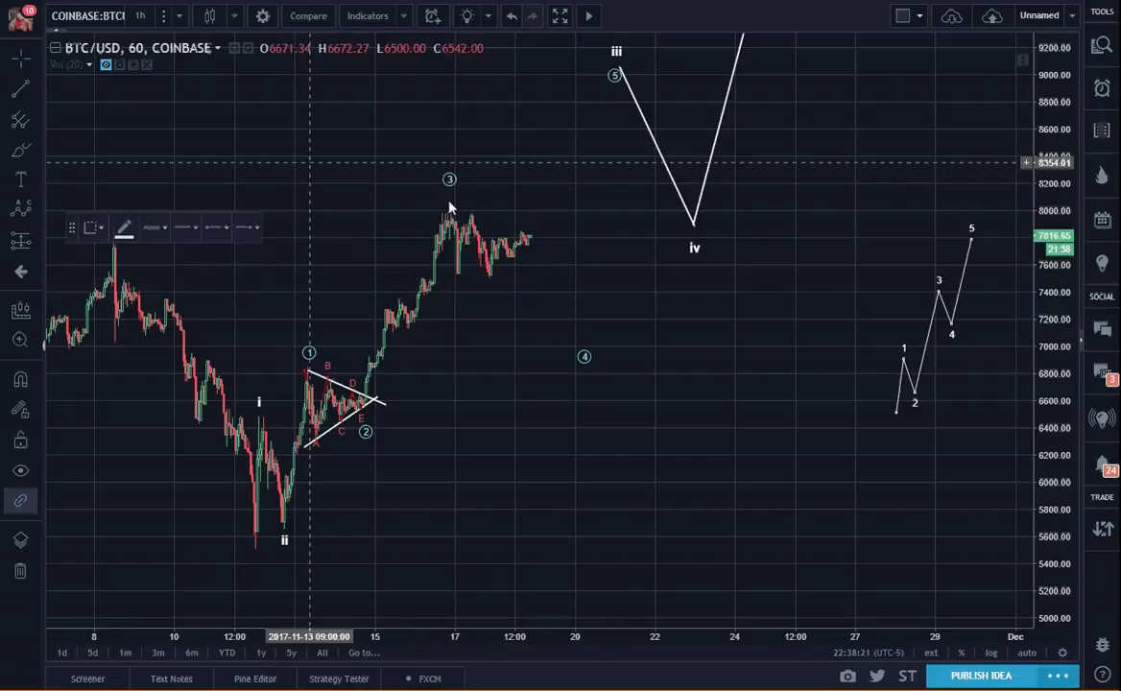
drag(491, 225, 587, 262)
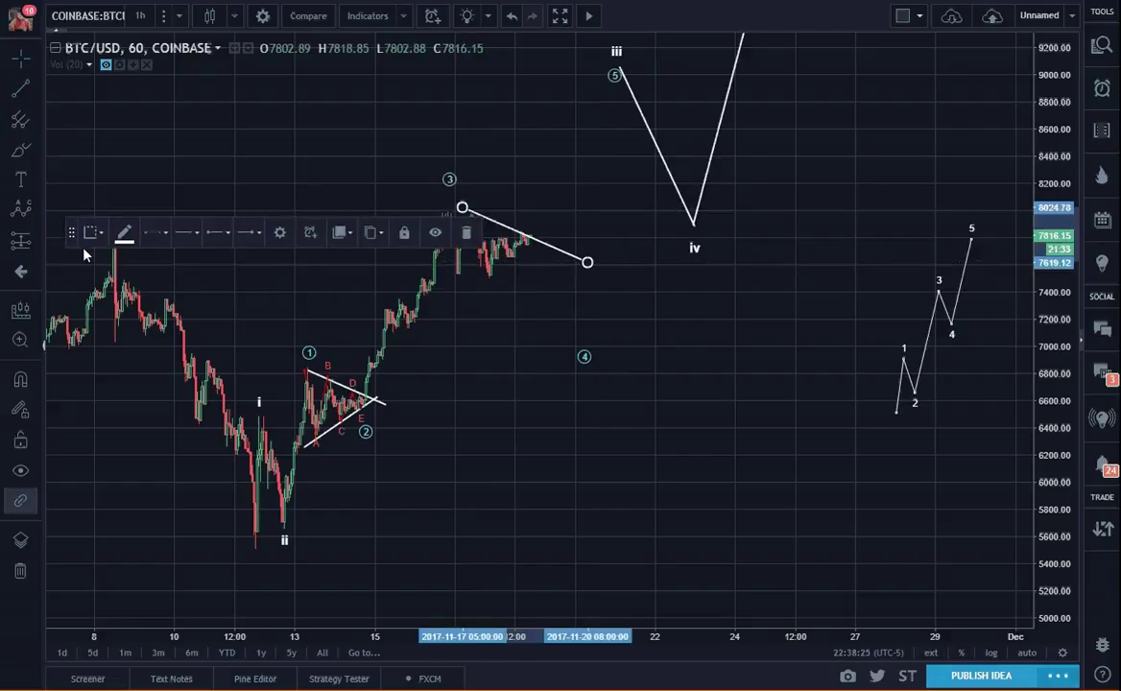
mouse_move(72, 227)
mouse_down()
mouse_move(642, 561)
mouse_move(650, 577)
mouse_up()
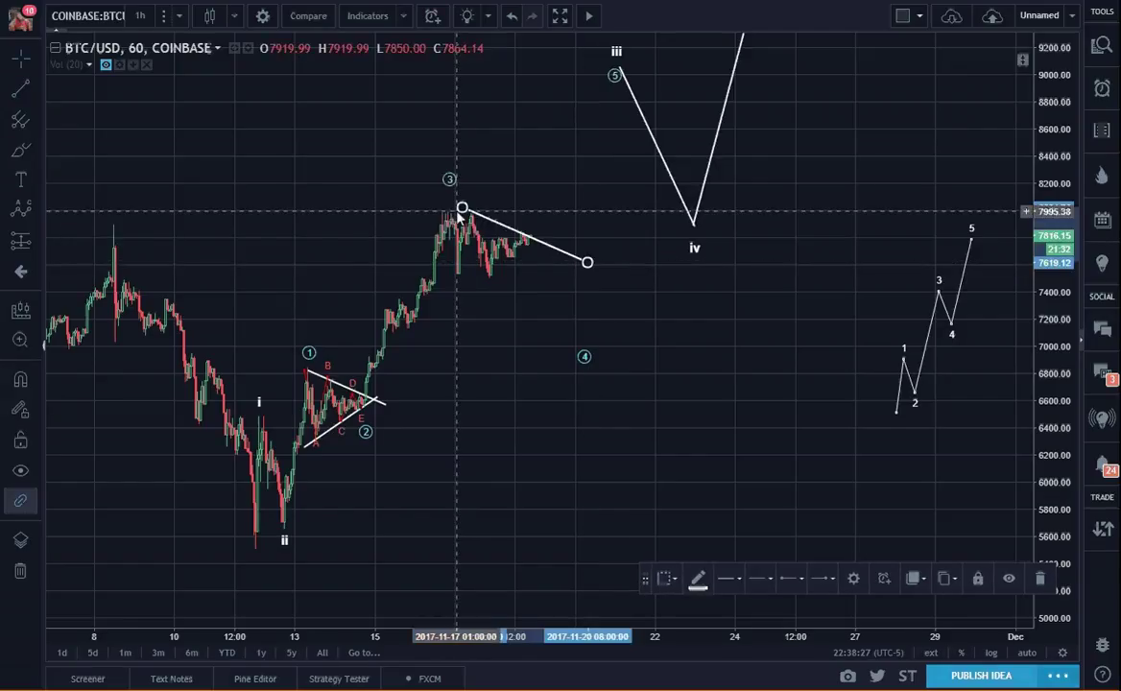
drag(462, 207, 440, 201)
click(452, 326)
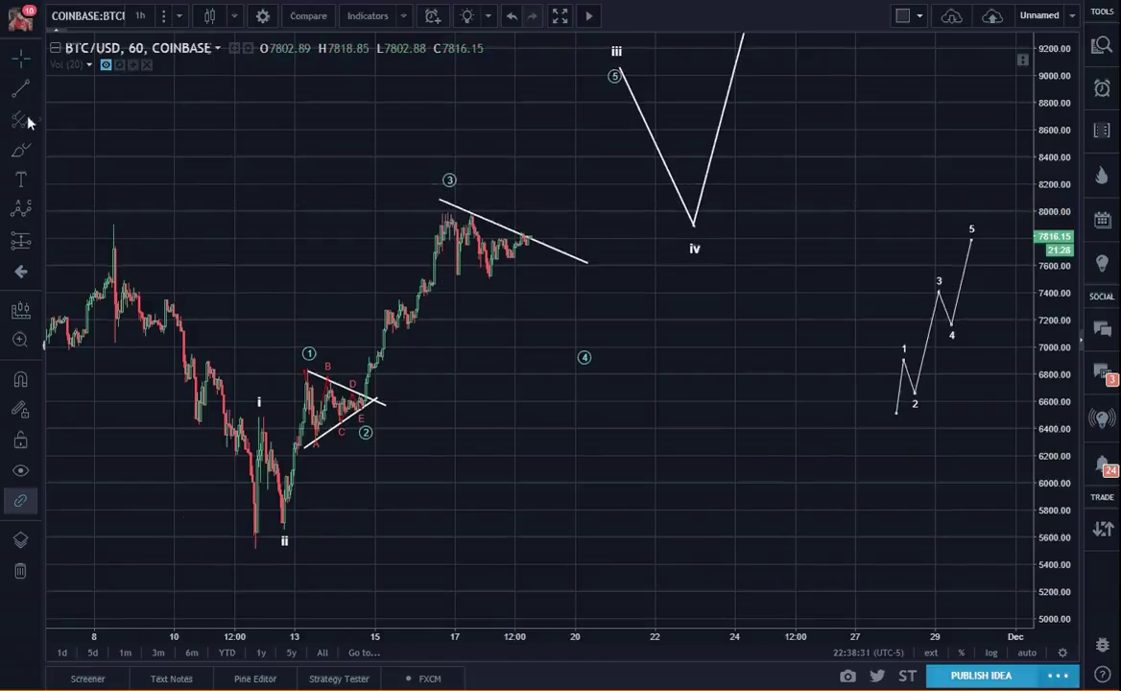
- Draw a falling trendline under the lows after circled wave 3, from about 7,630 on 16 November to about 7,348 on 19 November
click(18, 89)
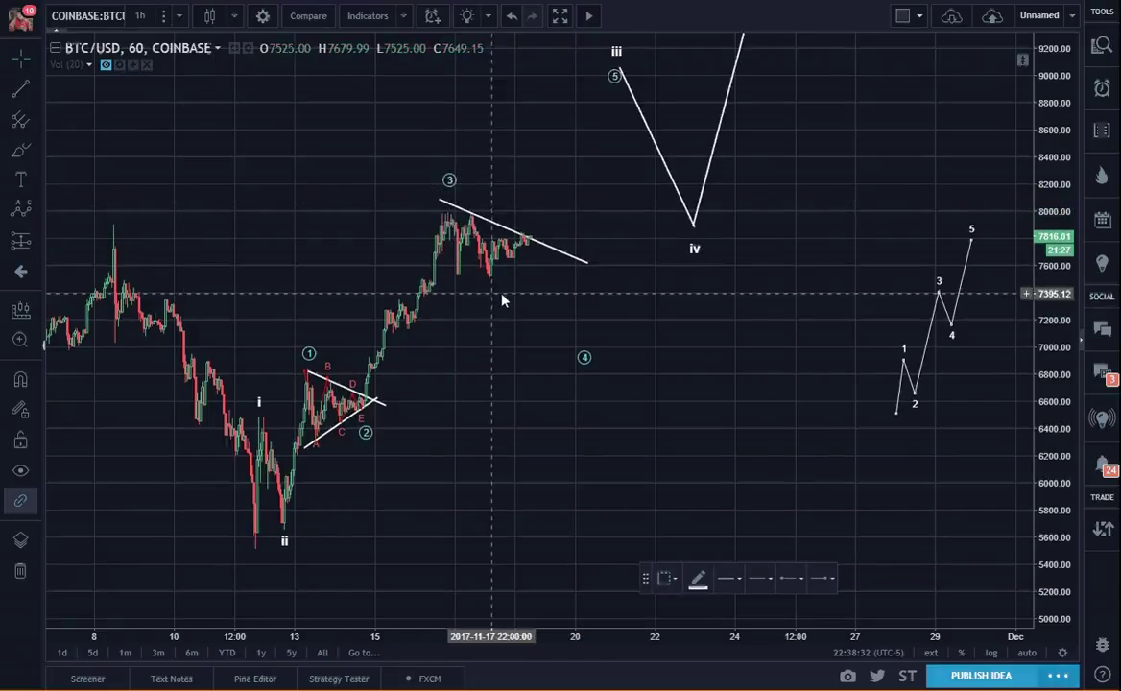
click(433, 269)
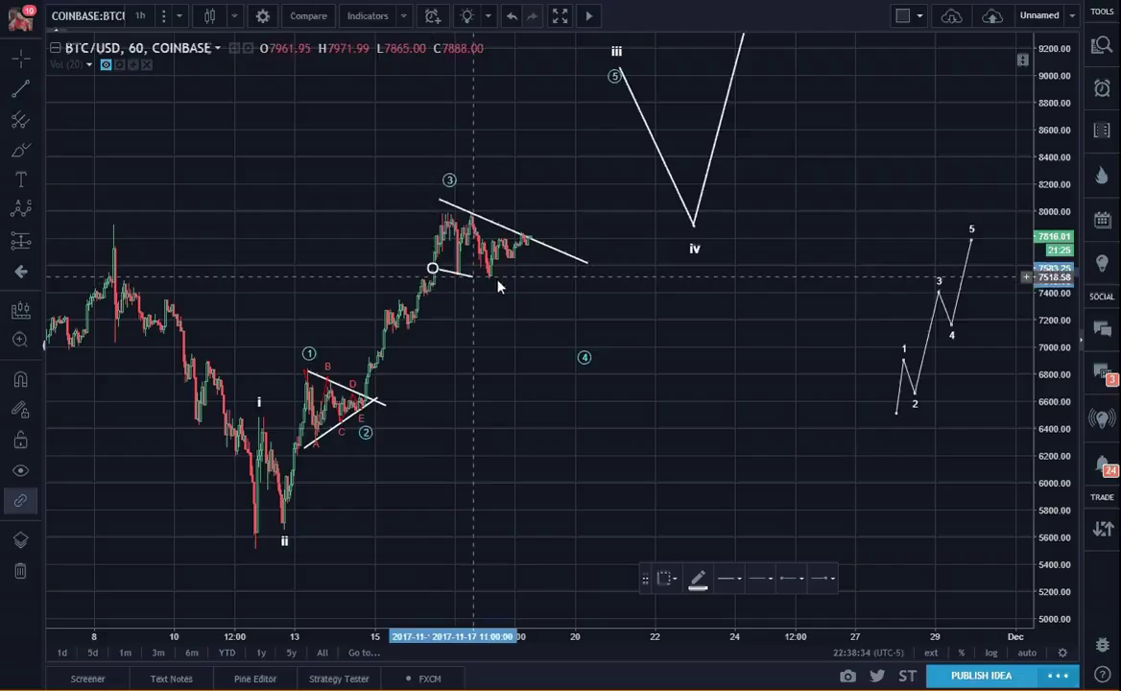
click(582, 309)
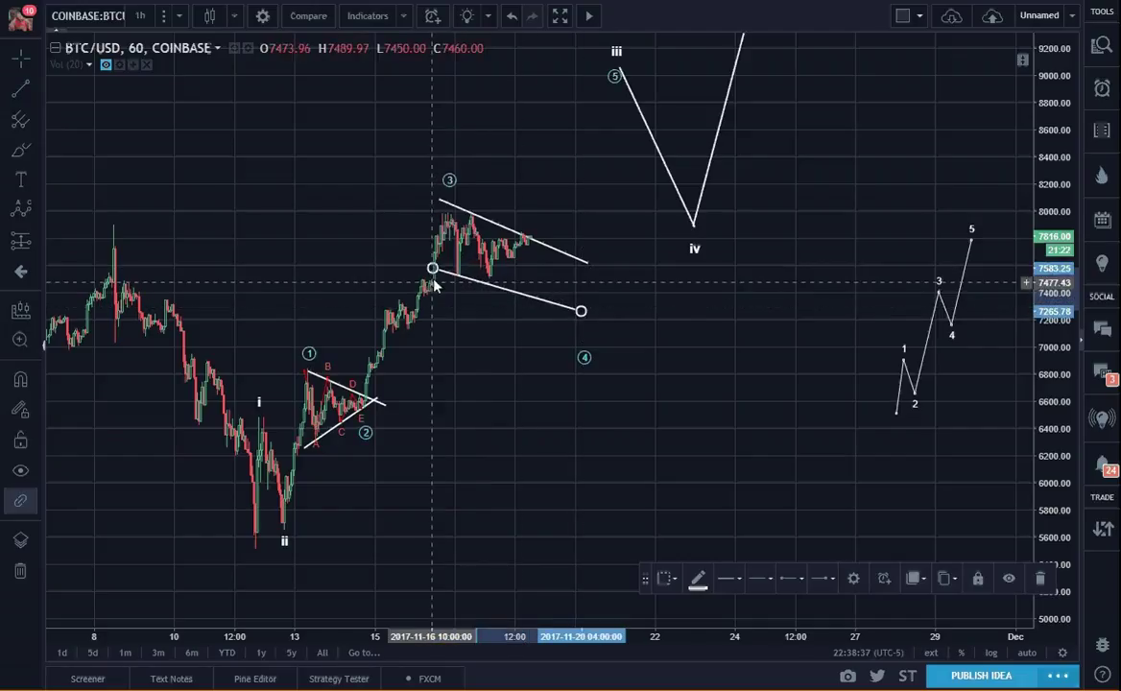
drag(433, 272, 427, 262)
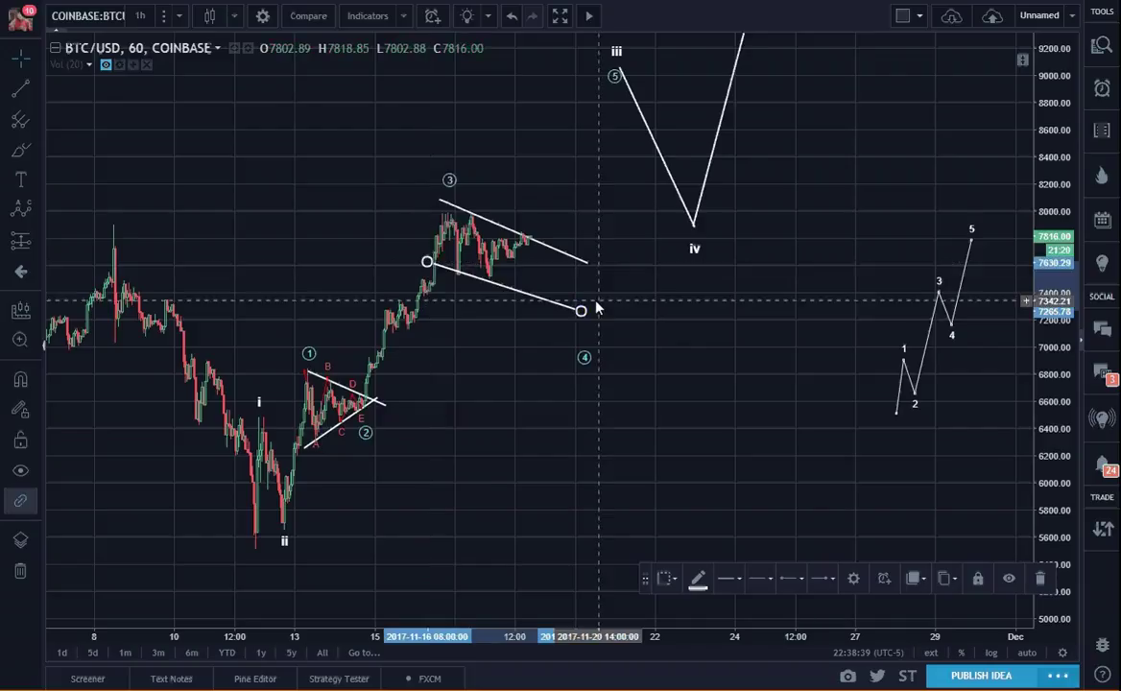
drag(577, 310, 544, 301)
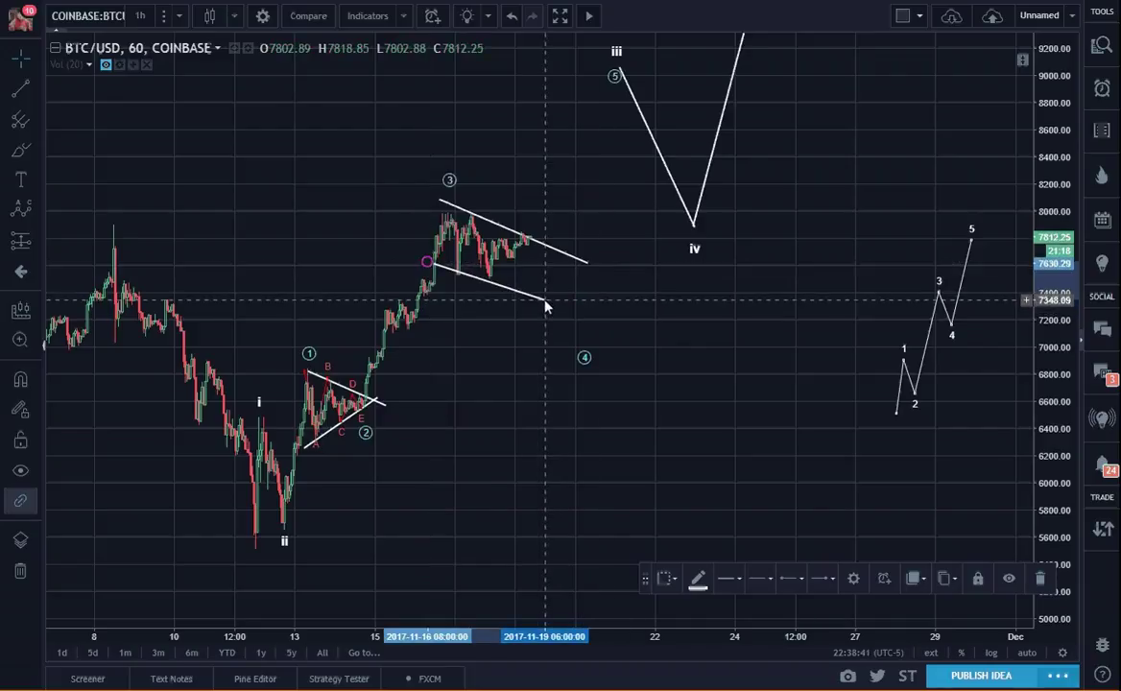
- Shorten the upper falling trendline so it ends at about 7,724 on 19 November
click(588, 259)
drag(589, 262, 565, 253)
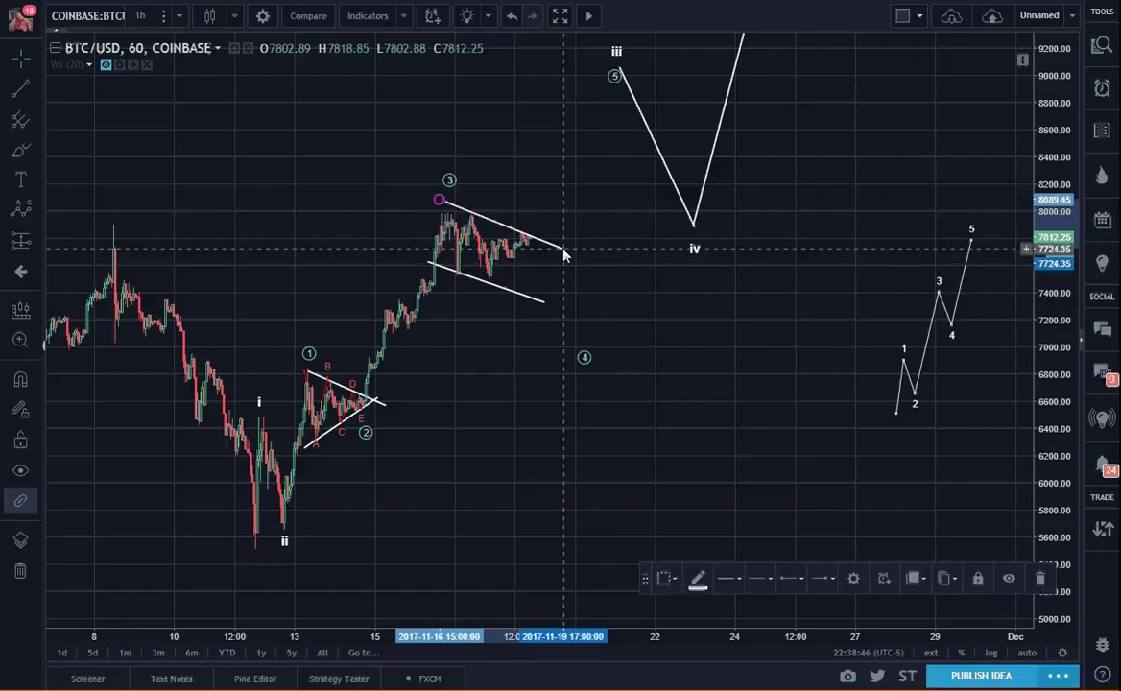
click(613, 258)
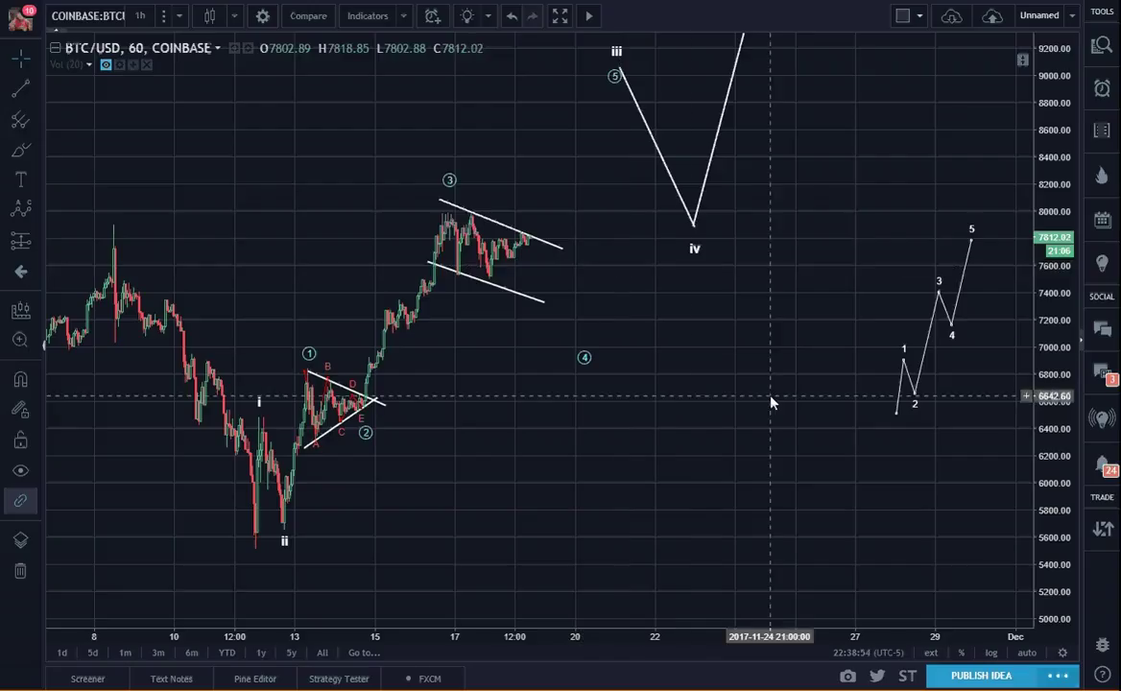
- Fine-tune the slope of the lower falling trendline so its far end sits at about 7,354 on 19 November
click(544, 305)
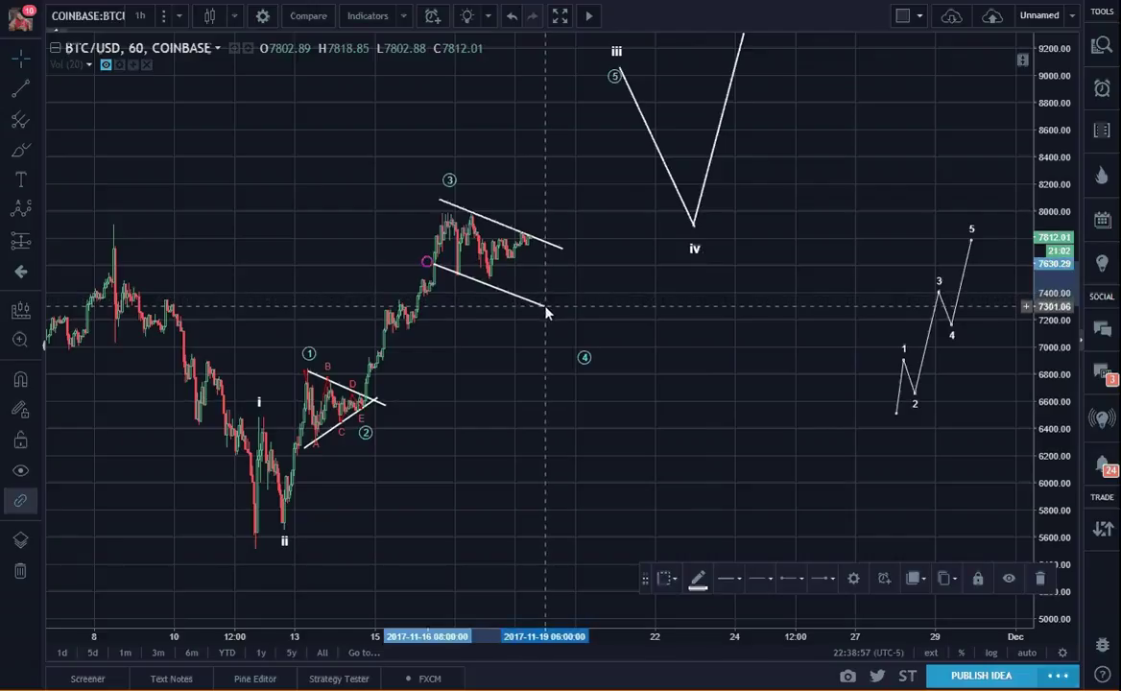
drag(545, 305, 545, 299)
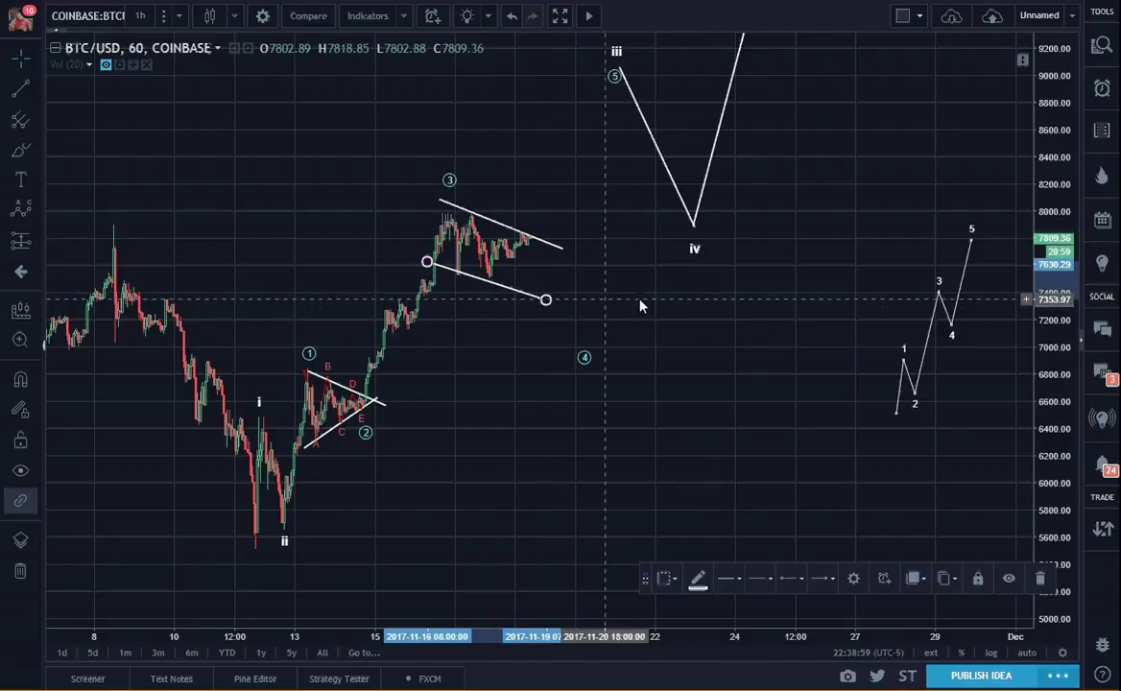
click(744, 382)
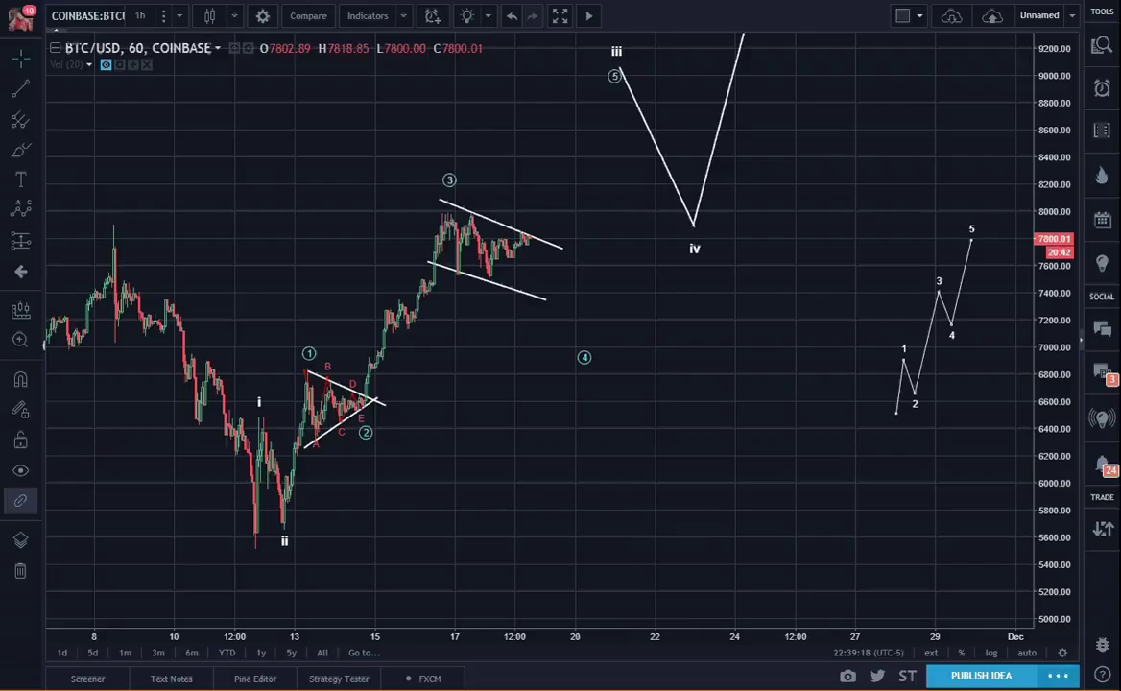
- Add the text label "Bull Flag" beside the falling channel, at about 7,948 on 14 November
click(21, 182)
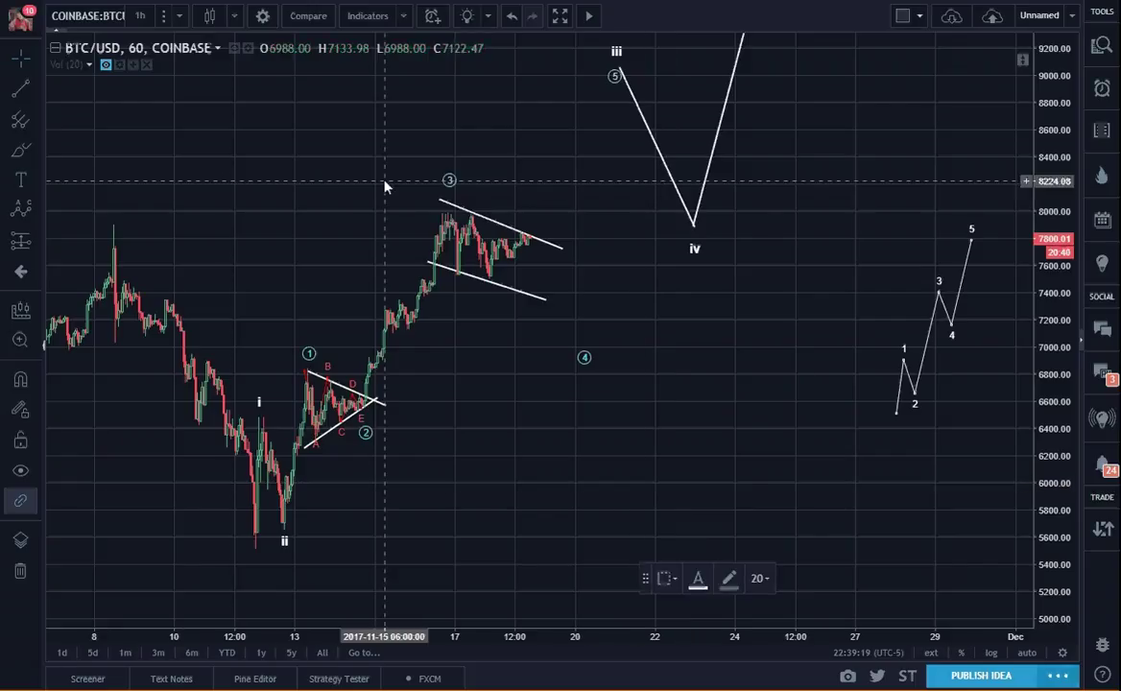
click(352, 226)
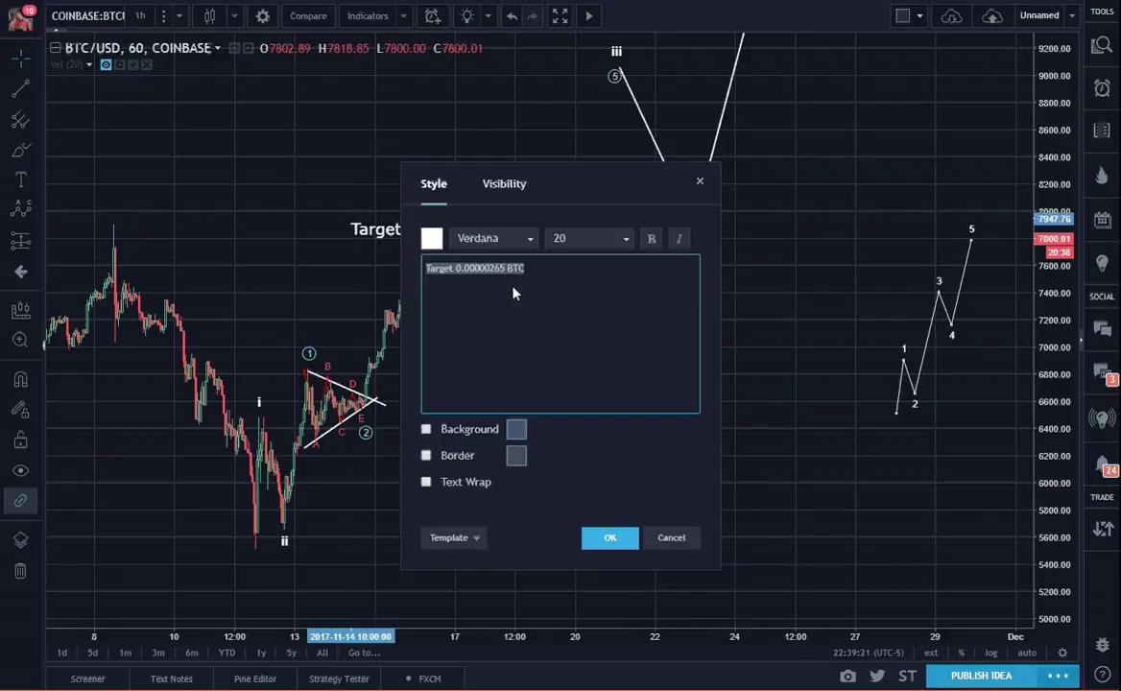
text(Bull Flag)
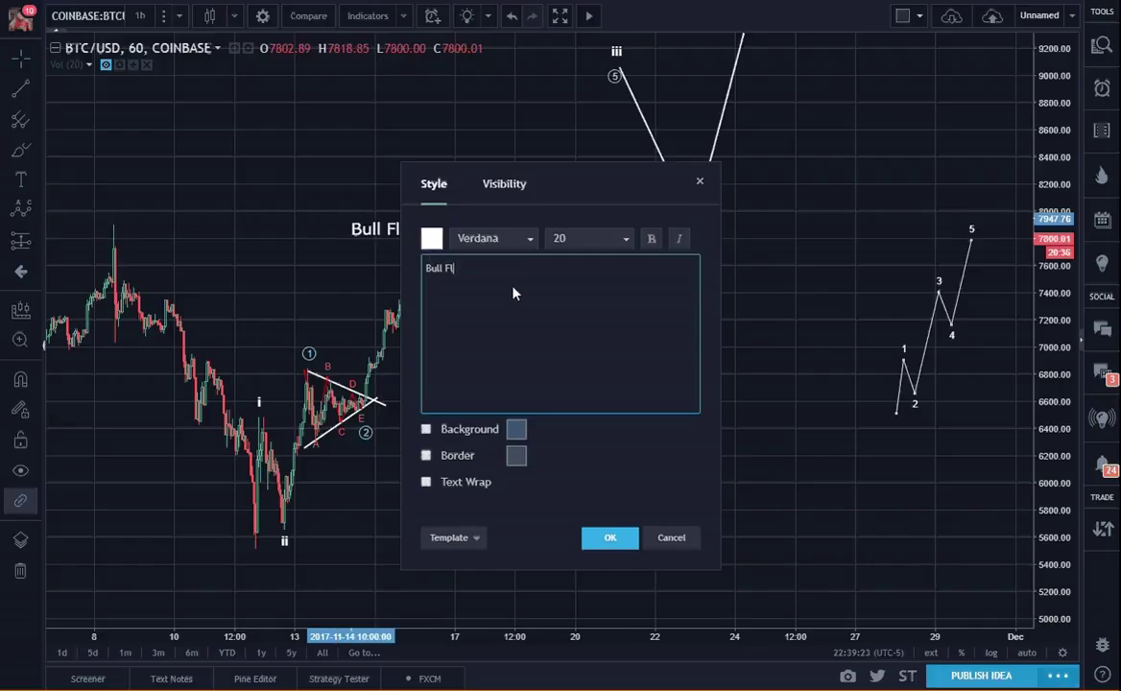
click(605, 539)
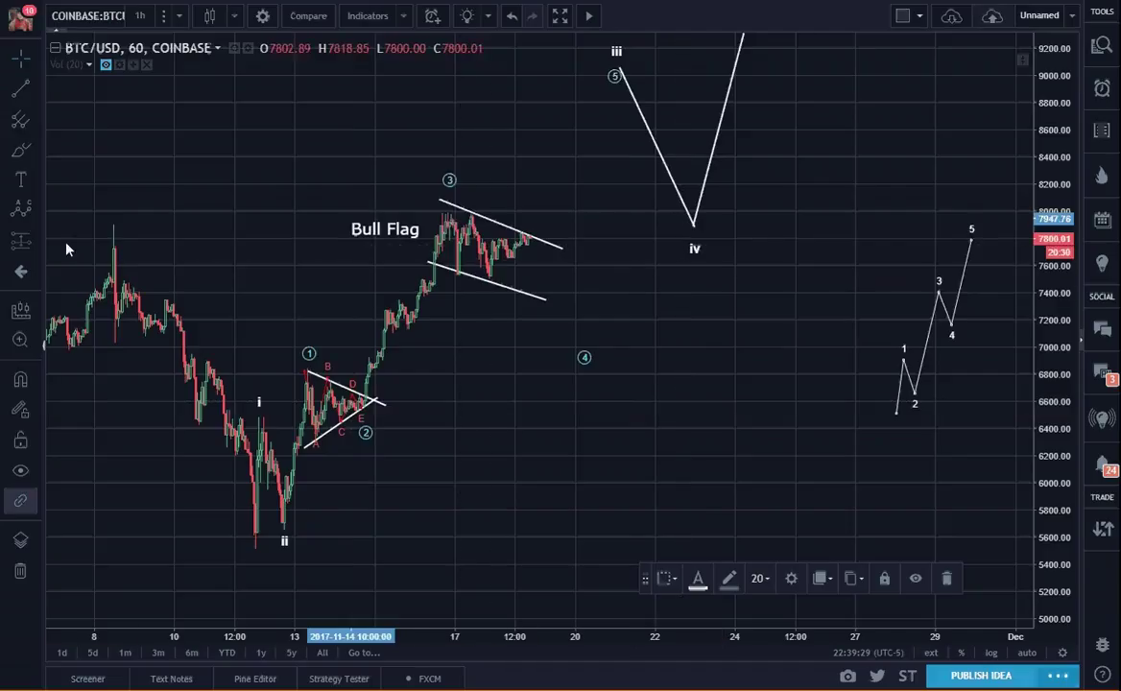
- Mark an Elliott triangle wave (ABCDE) inside the falling channel, from about 8,024 on 16 November to just below the lower trendline on 19 November
click(36, 217)
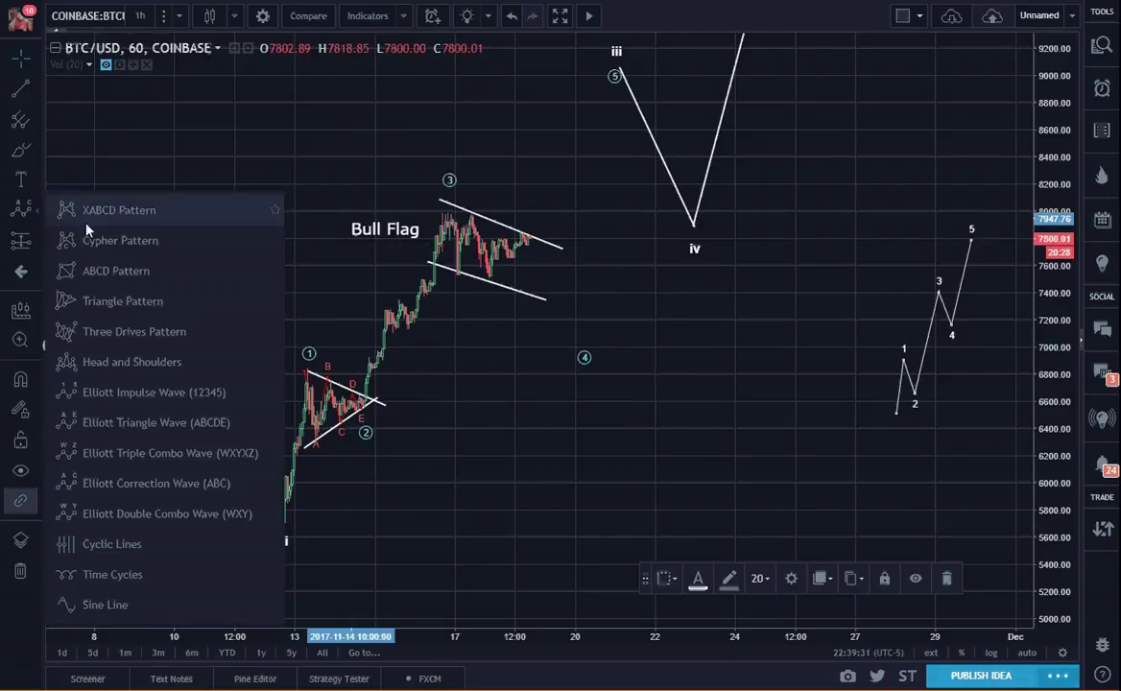
click(124, 393)
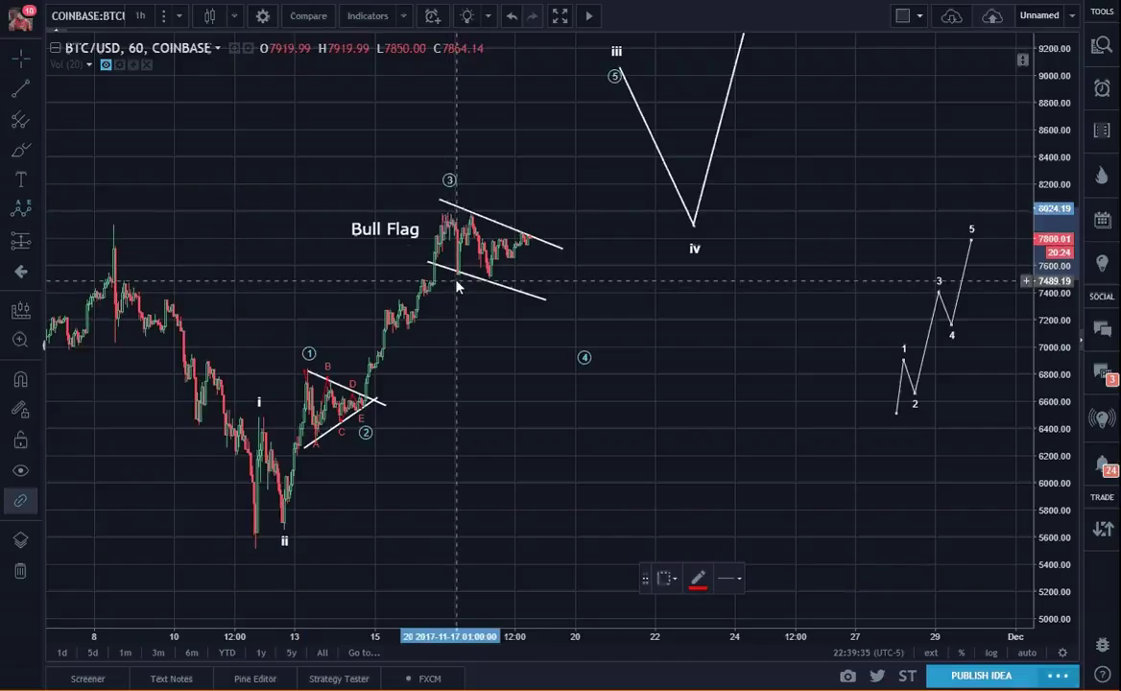
click(444, 208)
click(456, 280)
click(472, 205)
click(487, 285)
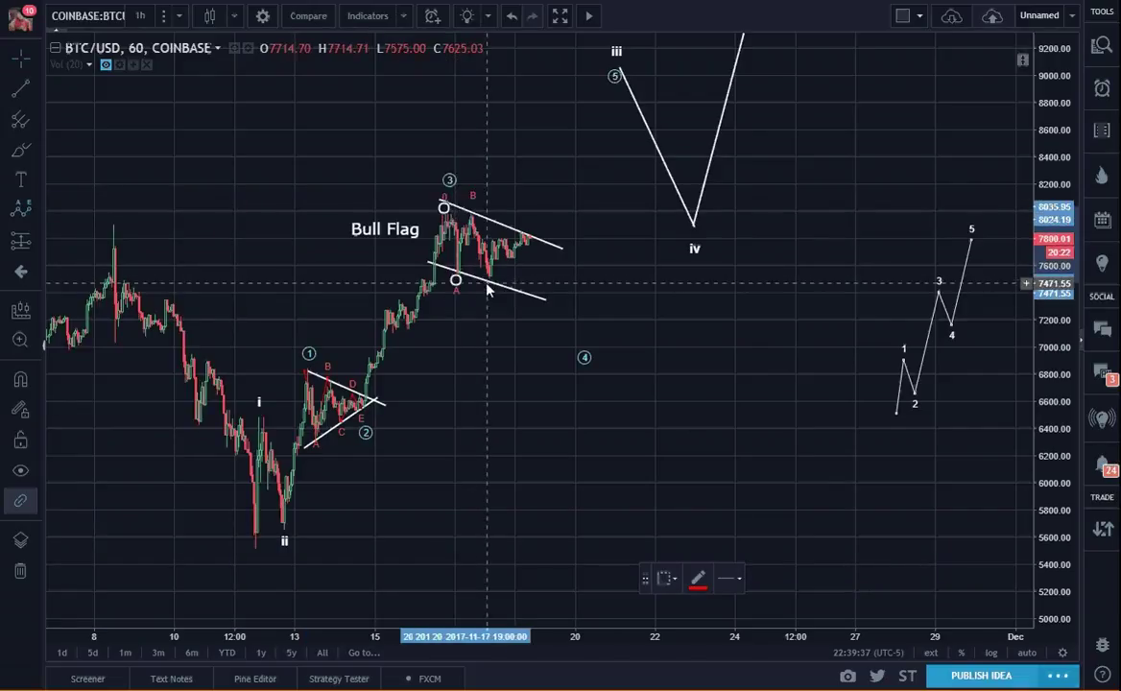
click(535, 270)
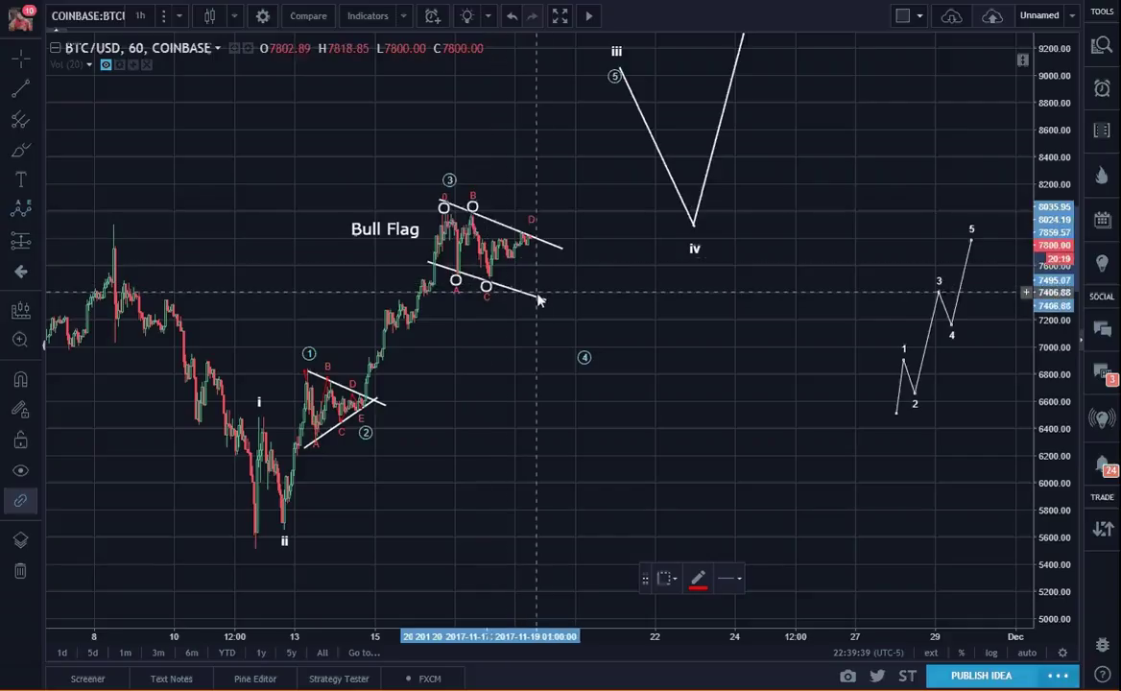
click(542, 304)
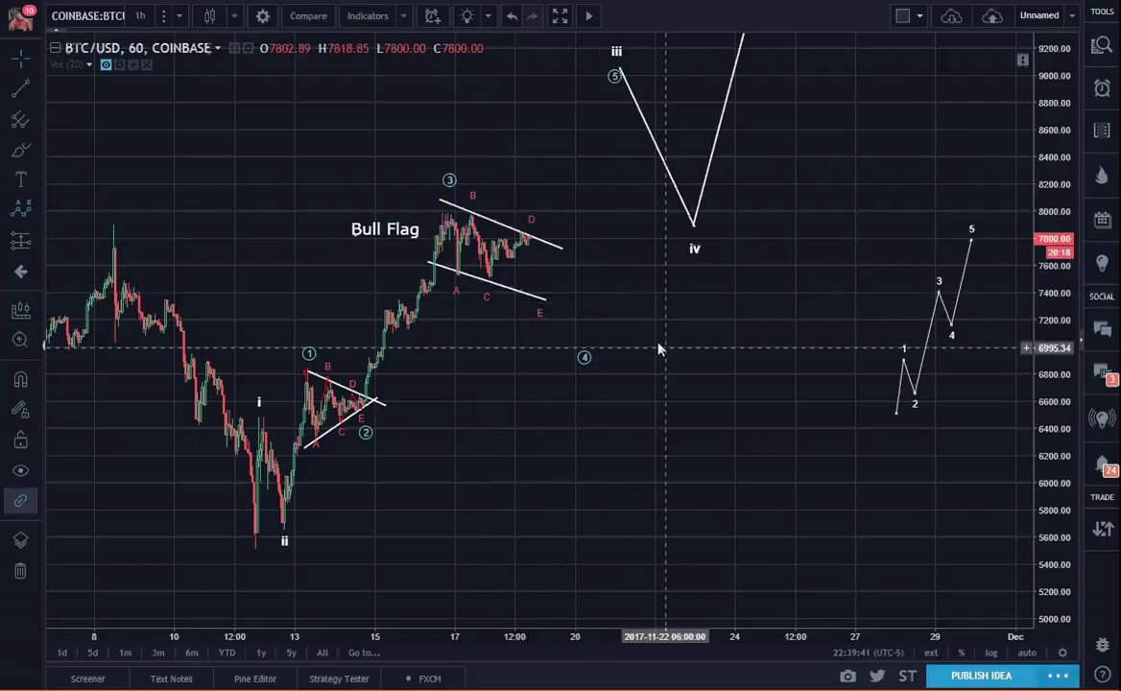
- Draw a trendline from wave D at about 7,818 to wave E at about 7,377 on 19 November and colour it red
click(20, 88)
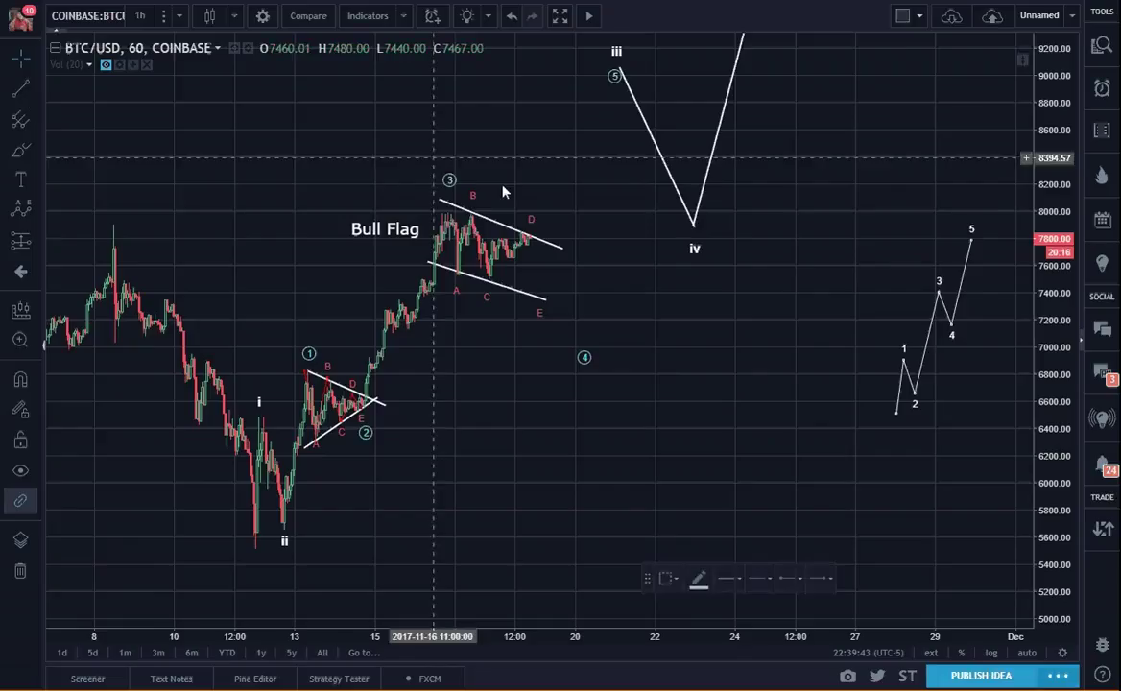
click(531, 235)
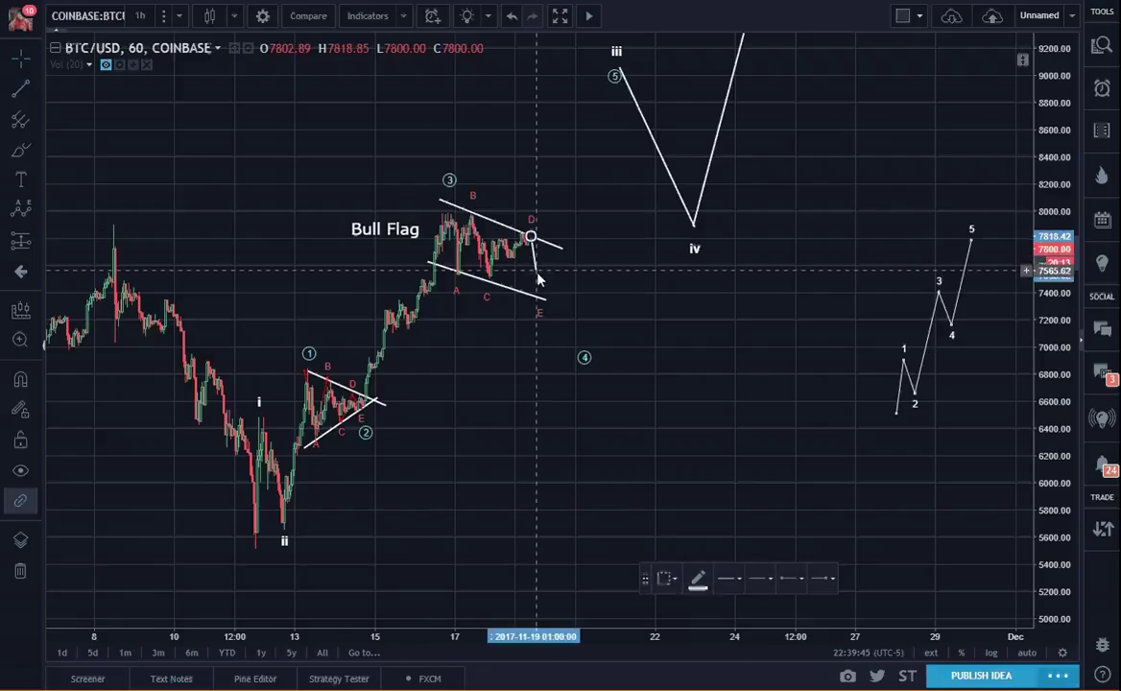
click(541, 296)
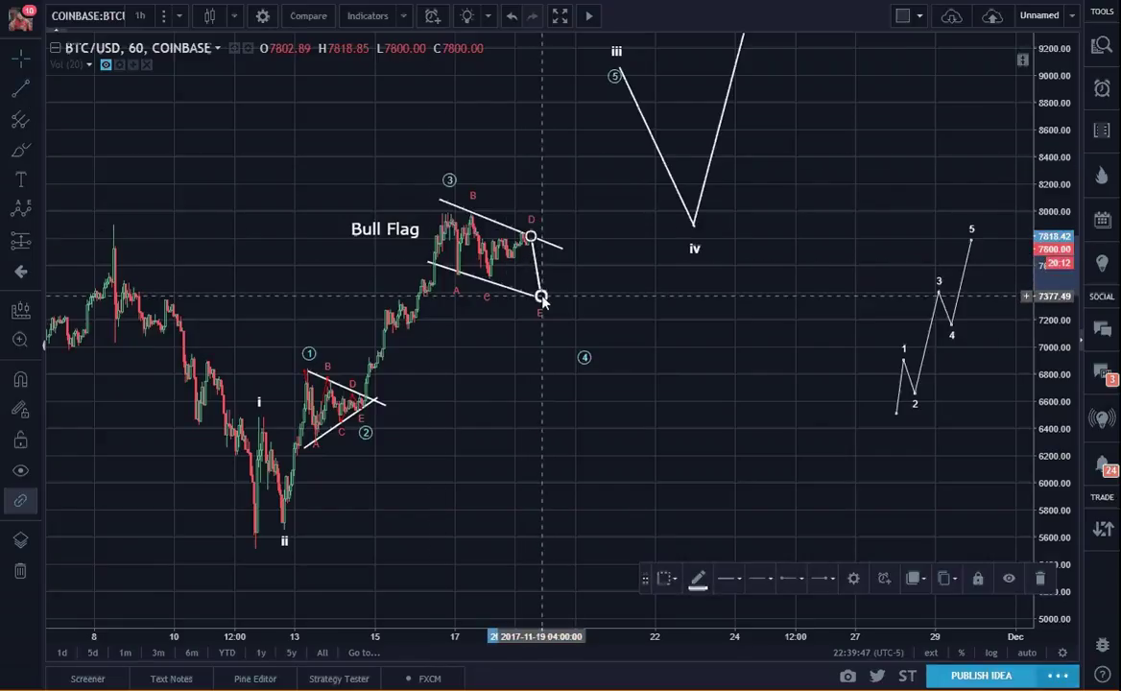
click(701, 580)
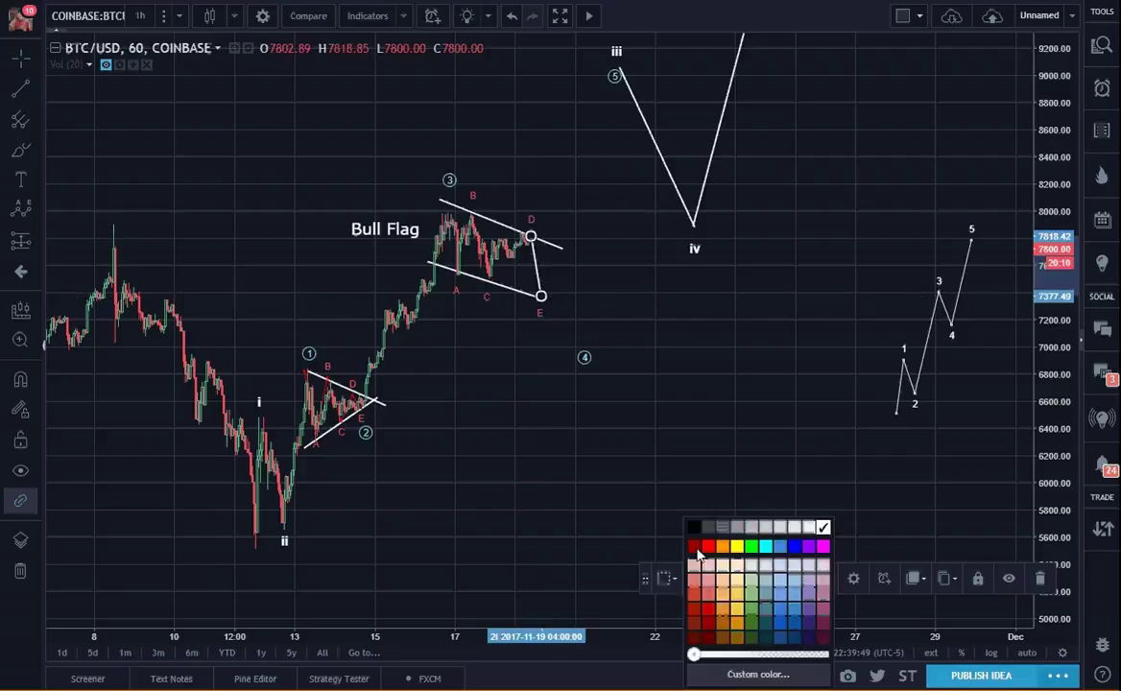
click(707, 545)
- Move circled wave 4 below label E, and move the spare 1–5 impulse so it starts there at about 7,432 and ends at about 8,704
drag(582, 353, 542, 335)
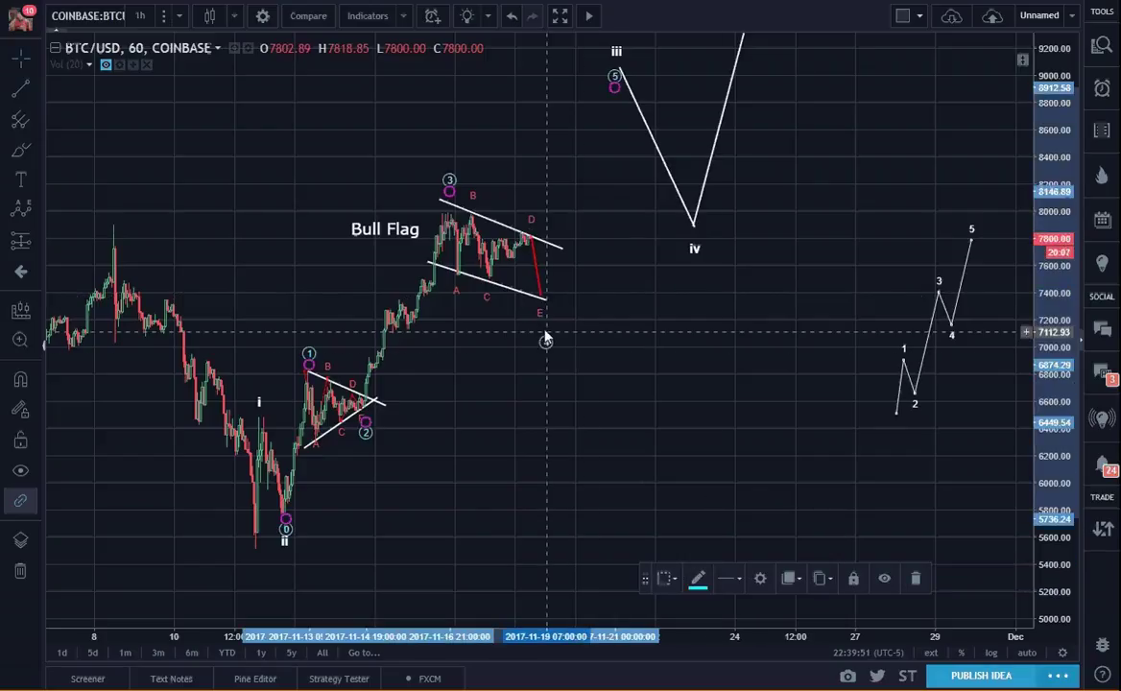
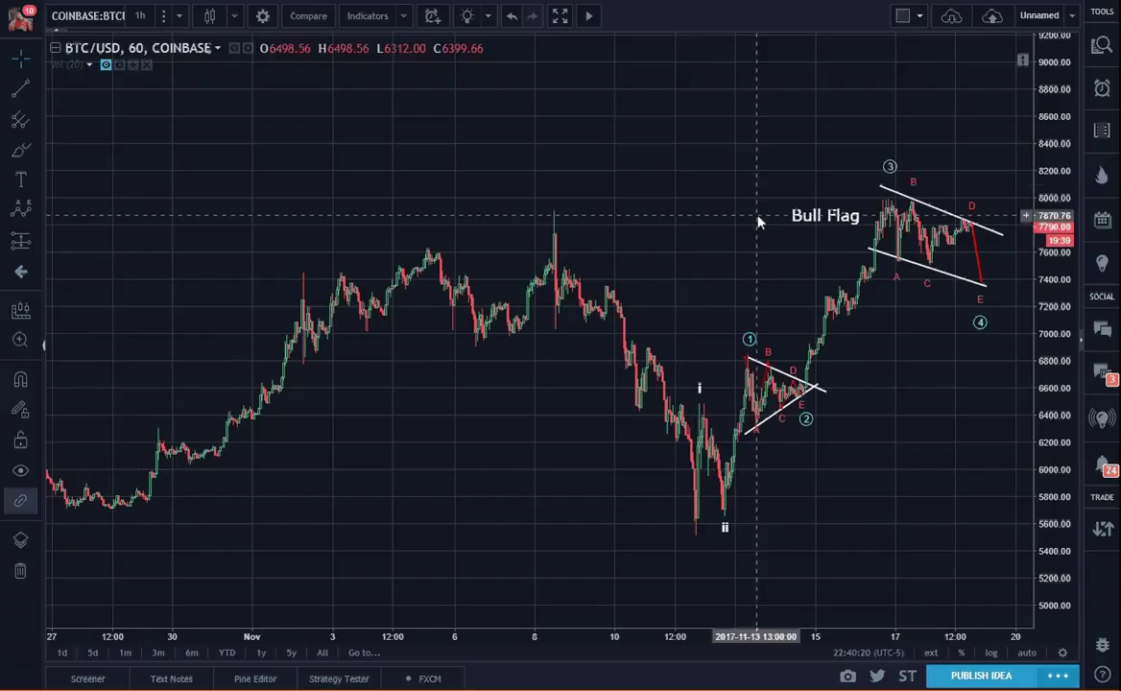
drag(759, 220, 333, 224)
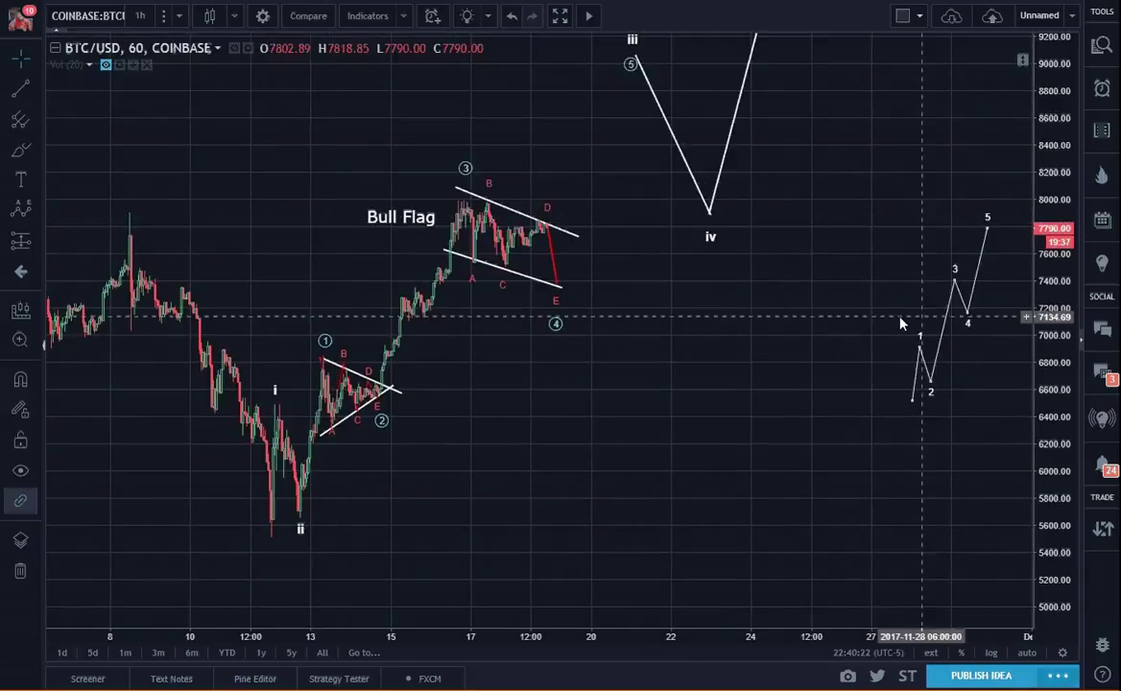
click(967, 313)
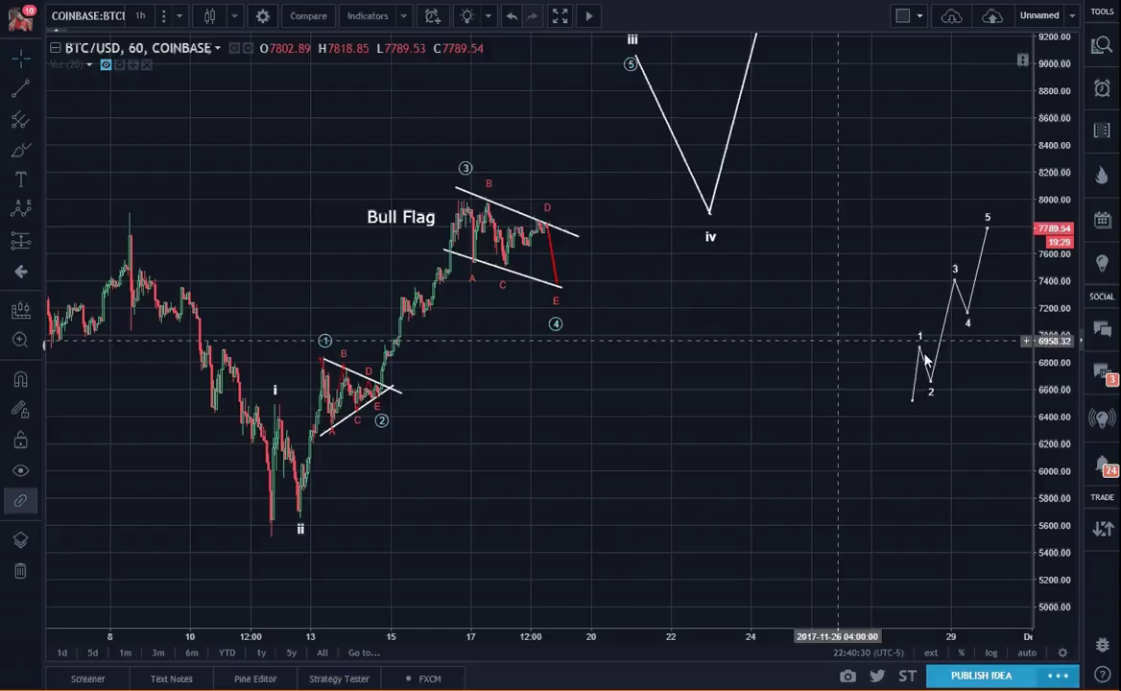
mouse_move(944, 345)
mouse_move(943, 345)
mouse_down()
mouse_move(587, 238)
mouse_move(592, 221)
mouse_up()
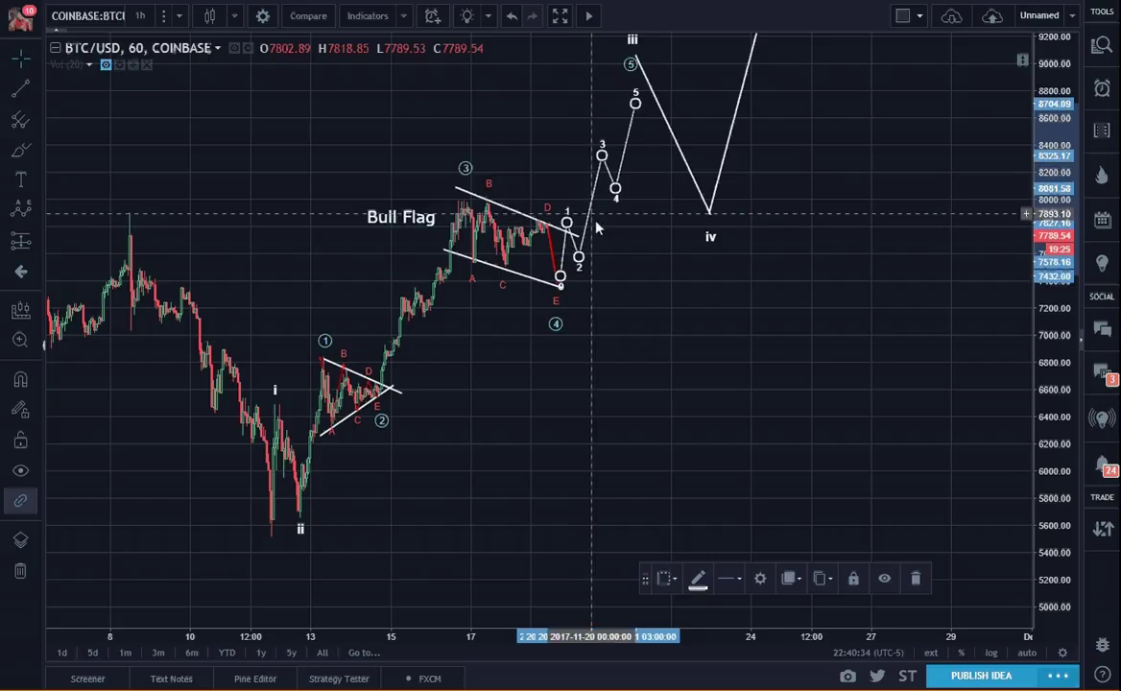
click(800, 338)
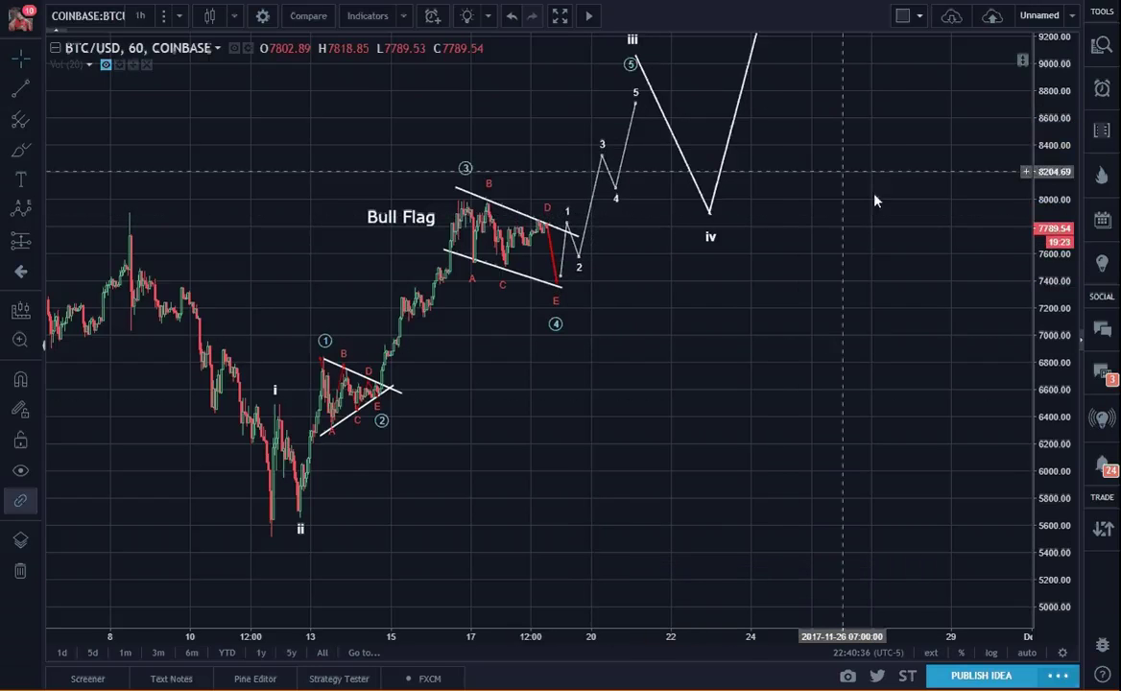
- Shift the V-shaped projection lines so their low sits on 25 November, and move label iii to about 9,100 on 21 November
mouse_move(888, 218)
mouse_down()
mouse_move(883, 260)
mouse_move(827, 293)
mouse_up()
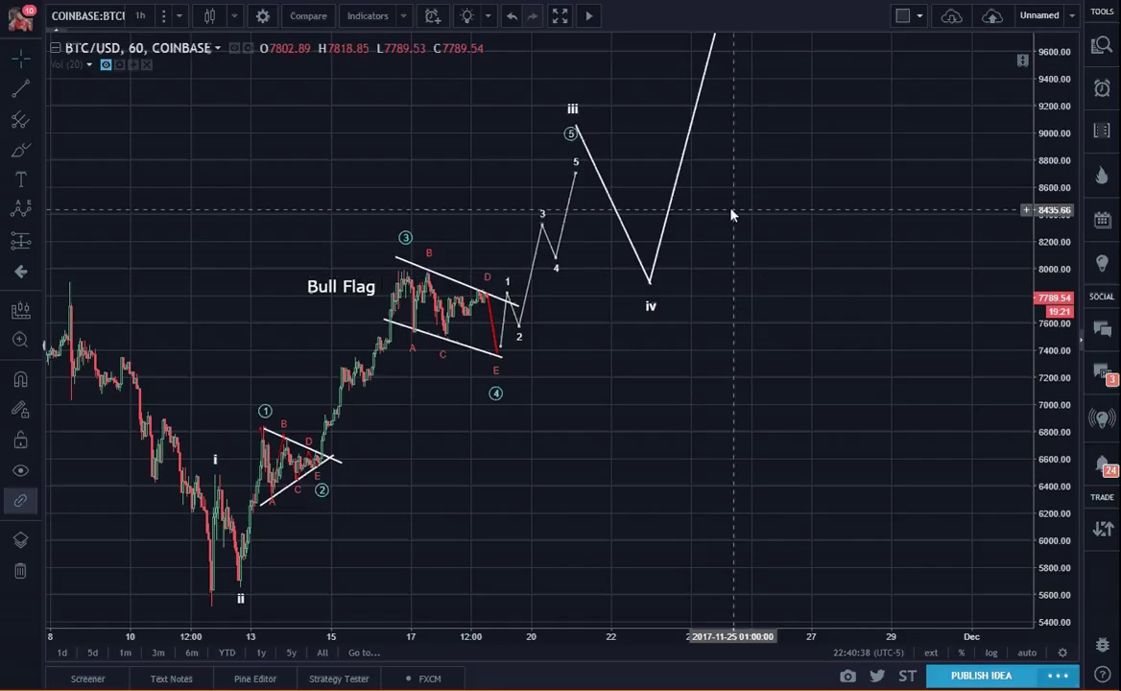
click(680, 170)
mouse_move(680, 170)
mouse_down()
mouse_move(768, 180)
mouse_move(730, 176)
mouse_up()
drag(653, 189, 686, 186)
mouse_move(570, 144)
mouse_down()
mouse_move(590, 142)
mouse_move(588, 119)
mouse_up()
click(588, 112)
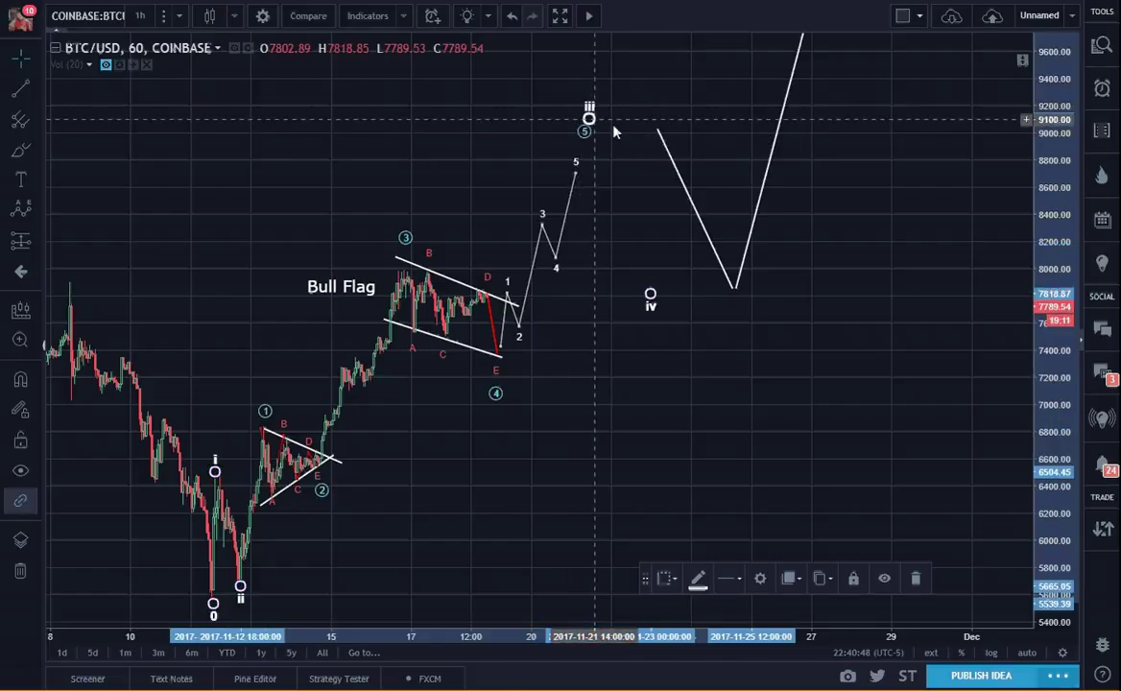
- Raise the 1–5 impulse to start at about 7,526, and move its wave 5 to about 8,912 on 21 November with circled 5 beneath iii
drag(685, 192, 623, 206)
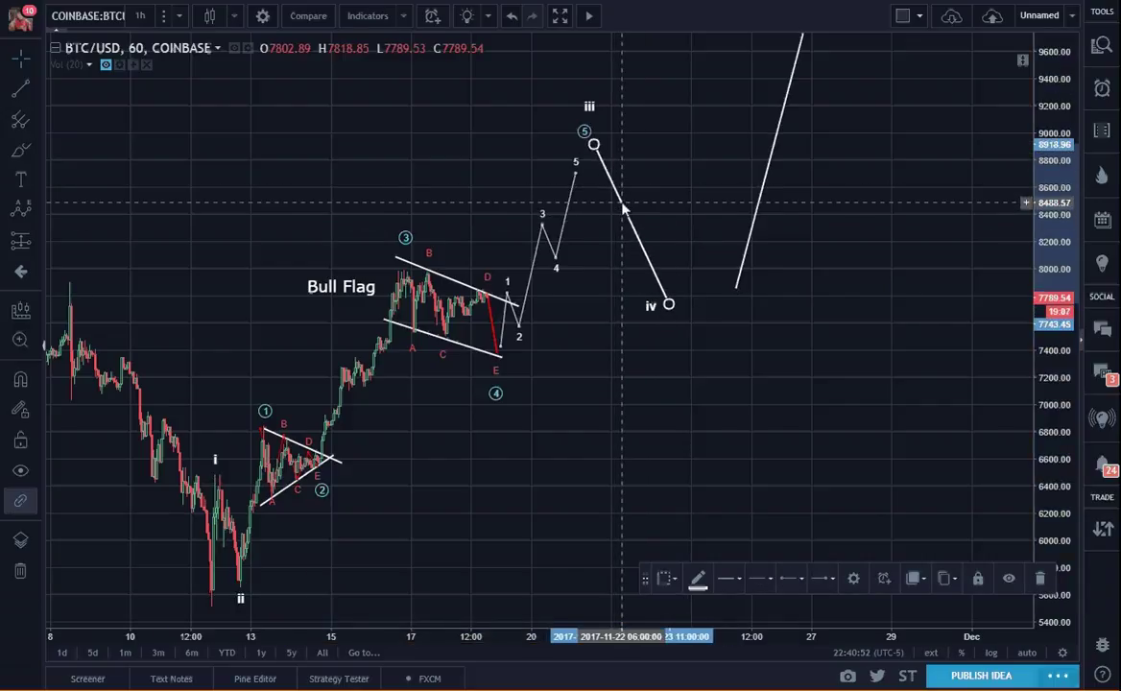
click(573, 203)
drag(573, 203, 676, 170)
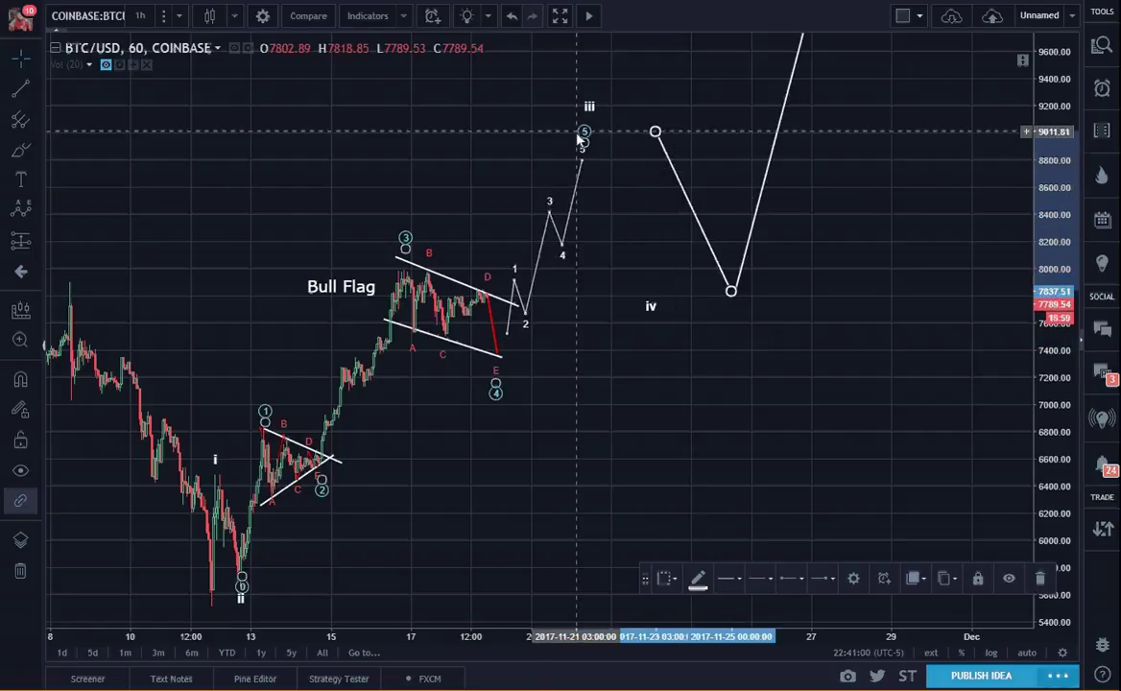
mouse_move(585, 141)
mouse_down()
mouse_move(589, 120)
mouse_move(595, 145)
mouse_up()
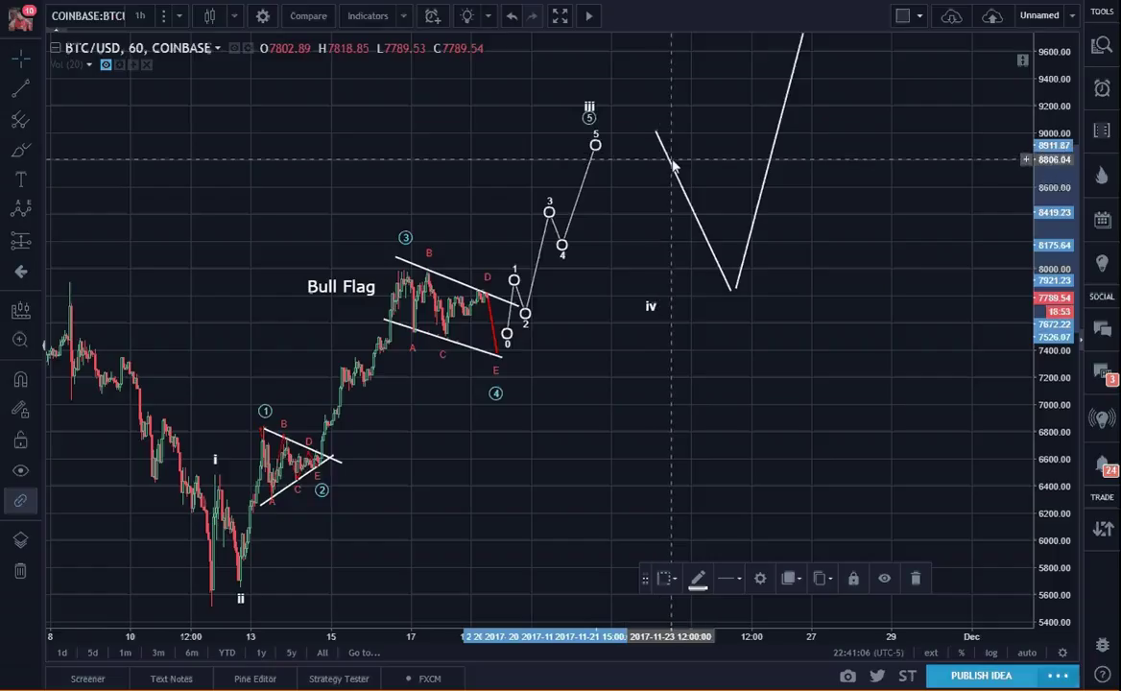
- Move the falling projection line's start beside wave 5 at about 8,960, and place label iv under the projected low on 25 November
click(657, 134)
drag(657, 135, 610, 142)
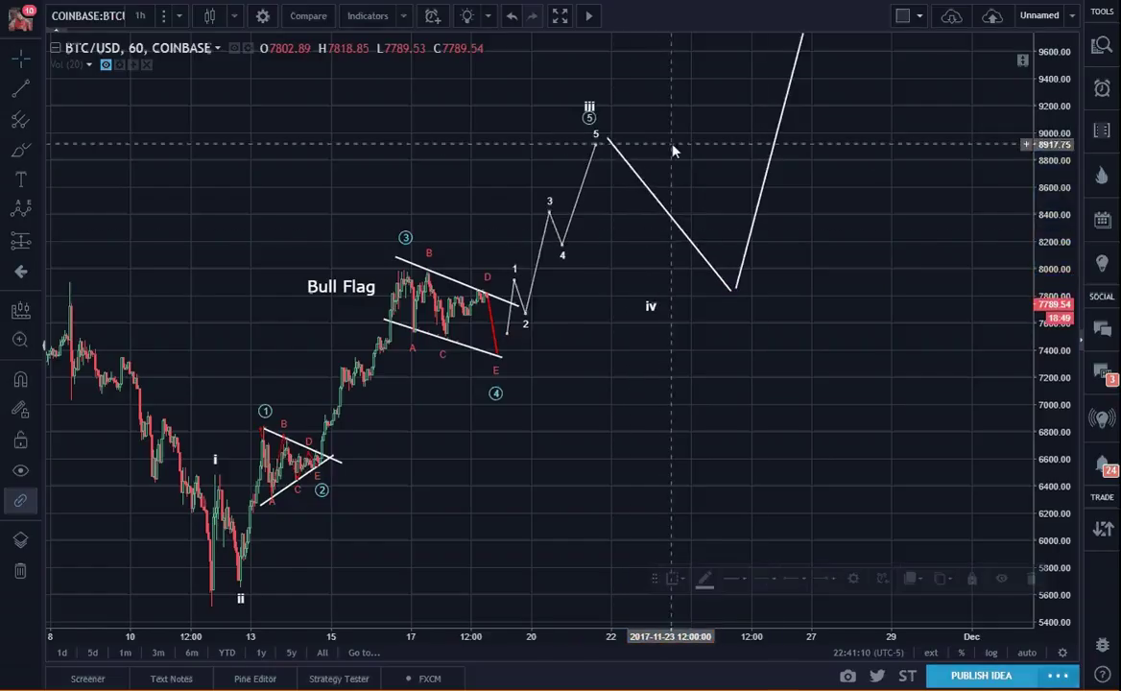
click(650, 296)
drag(651, 295, 736, 315)
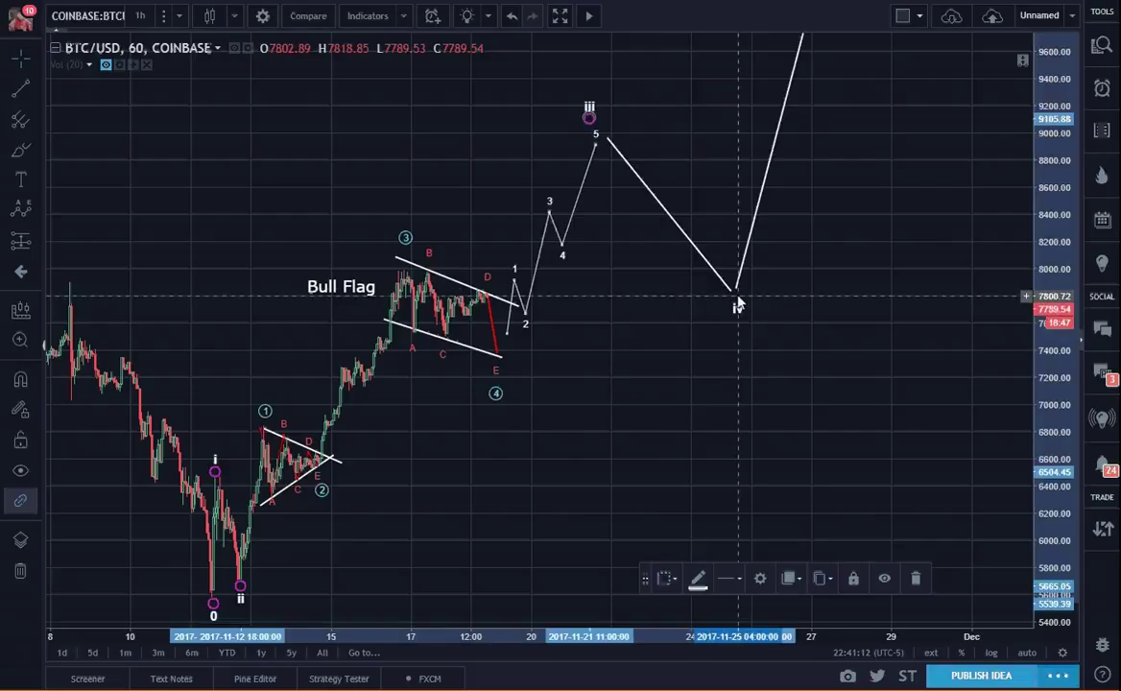
click(886, 354)
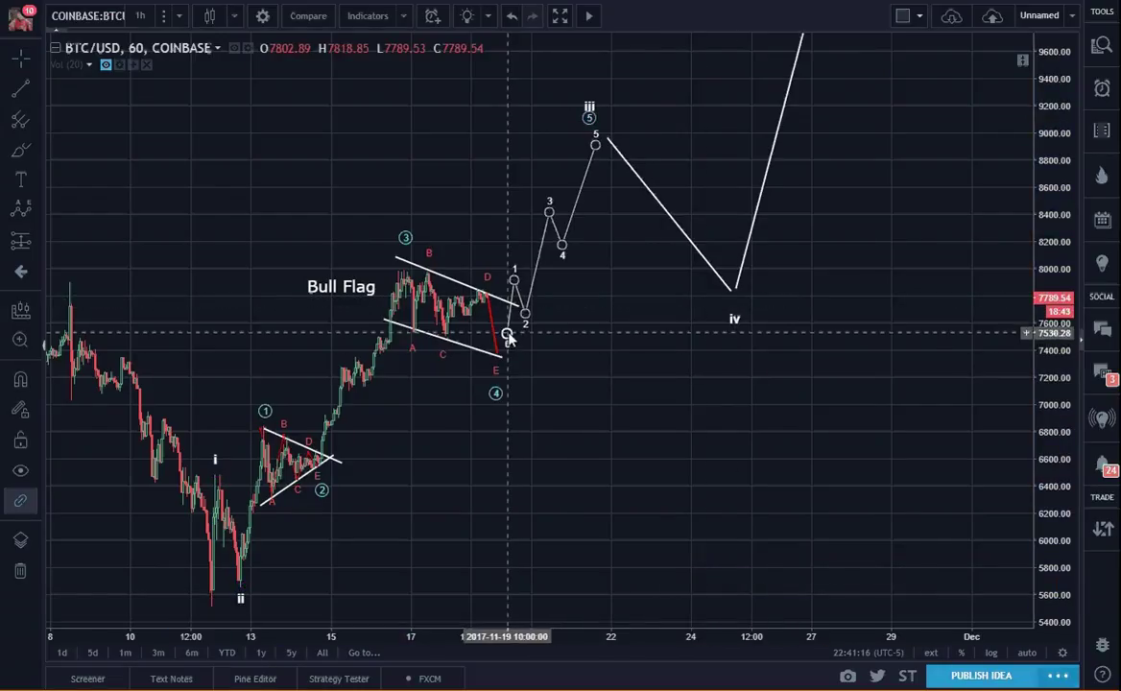
- Lower the 1–5 impulse's starting point to the flag's wave E low, at about 7,380 on 19 November
click(509, 344)
click(548, 372)
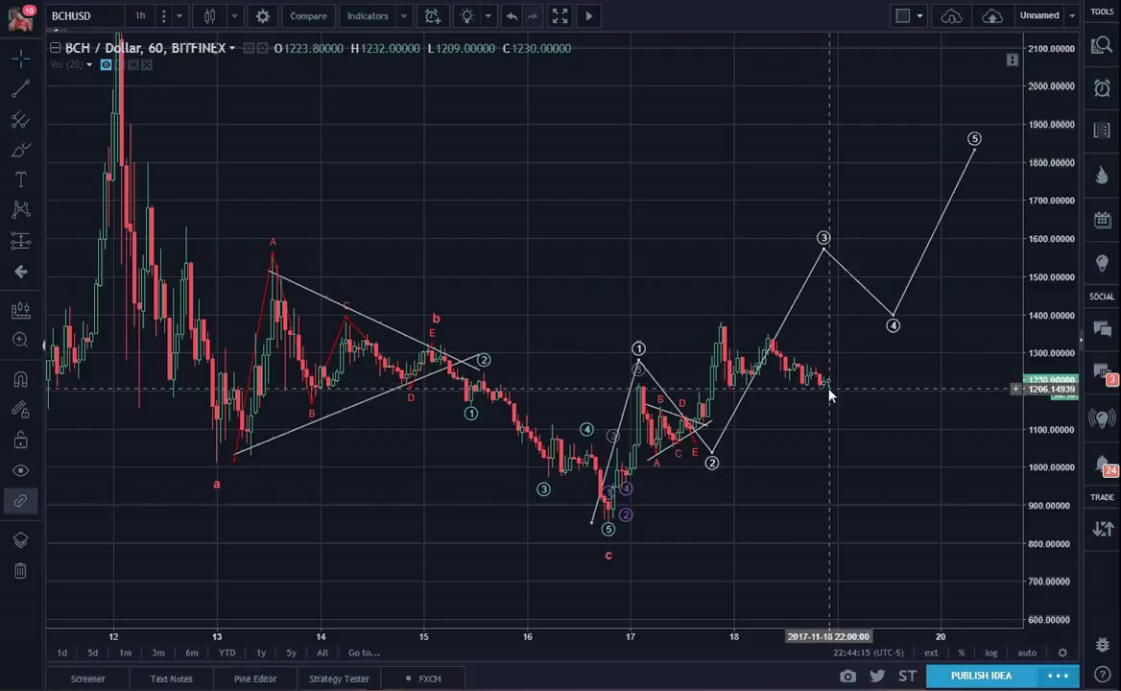
- On the hourly BCH/USD chart, draw a red falling trendline over the highs from about 1,386 on 17 November to 19 November
click(15, 92)
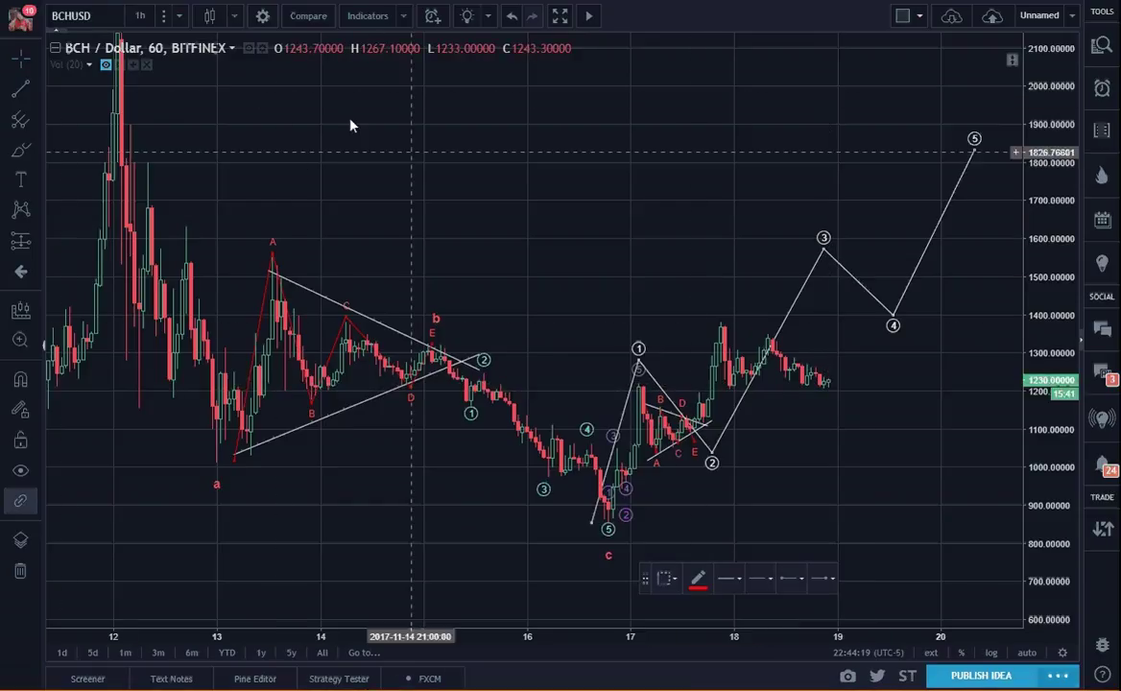
click(721, 320)
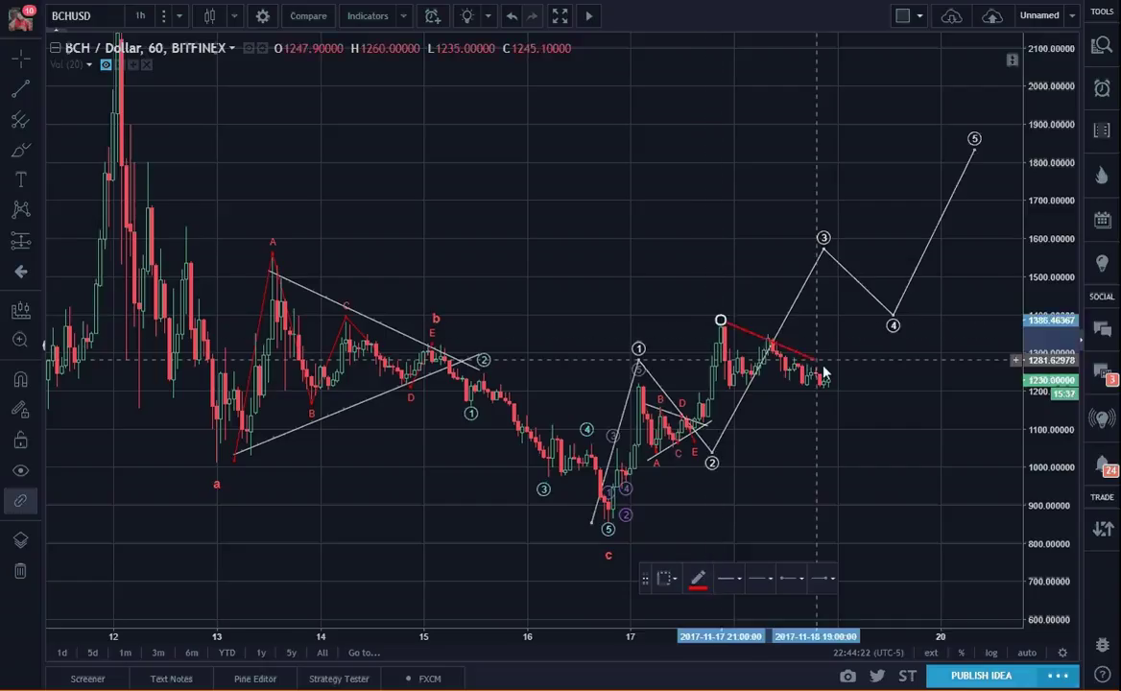
click(866, 387)
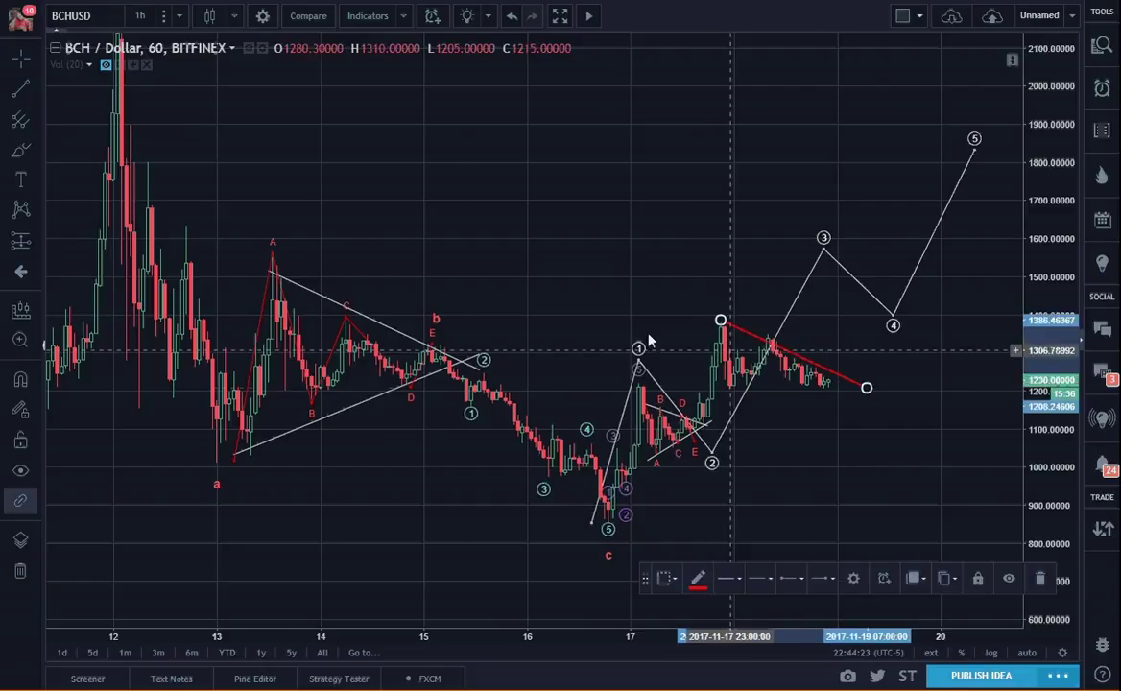
- Draw a red trendline under the BCH/USD lows from about 1,198 on 17 November to about 1,217 on 19 November, closing the triangle
click(20, 87)
click(707, 393)
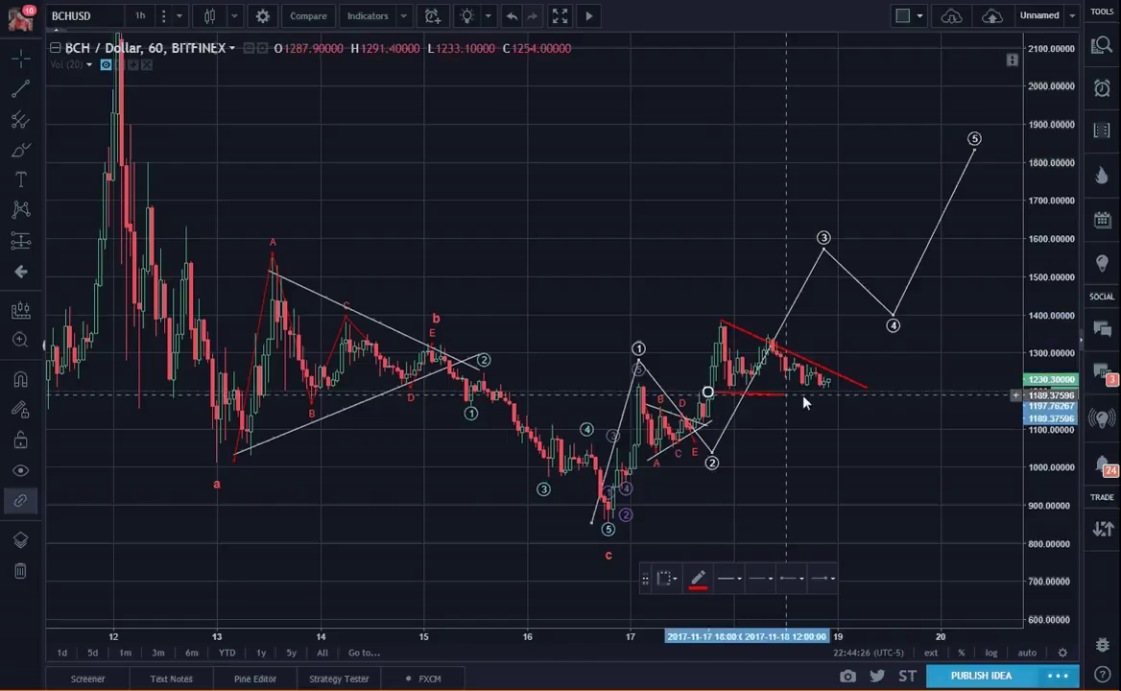
click(867, 385)
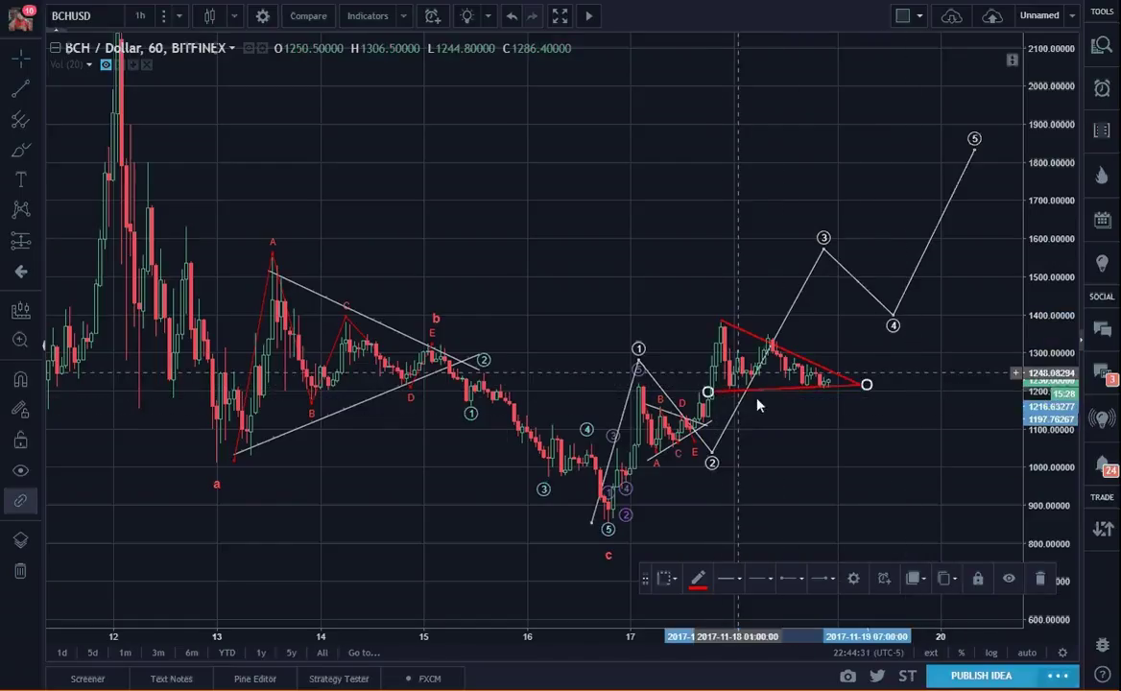
click(888, 447)
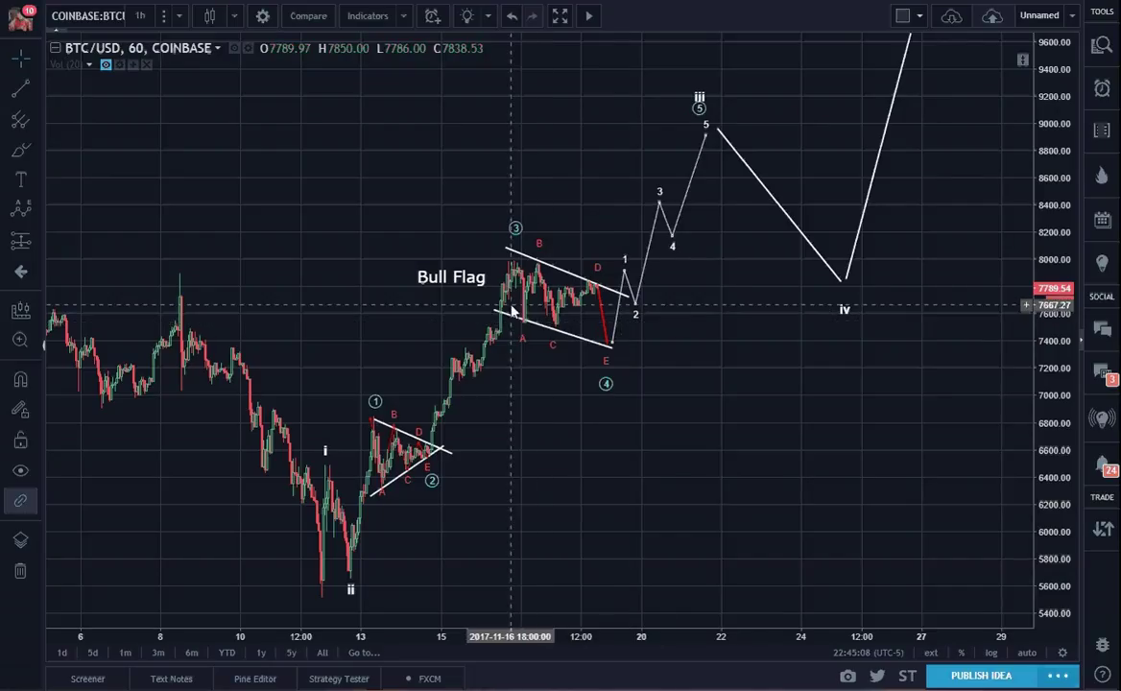
click(609, 343)
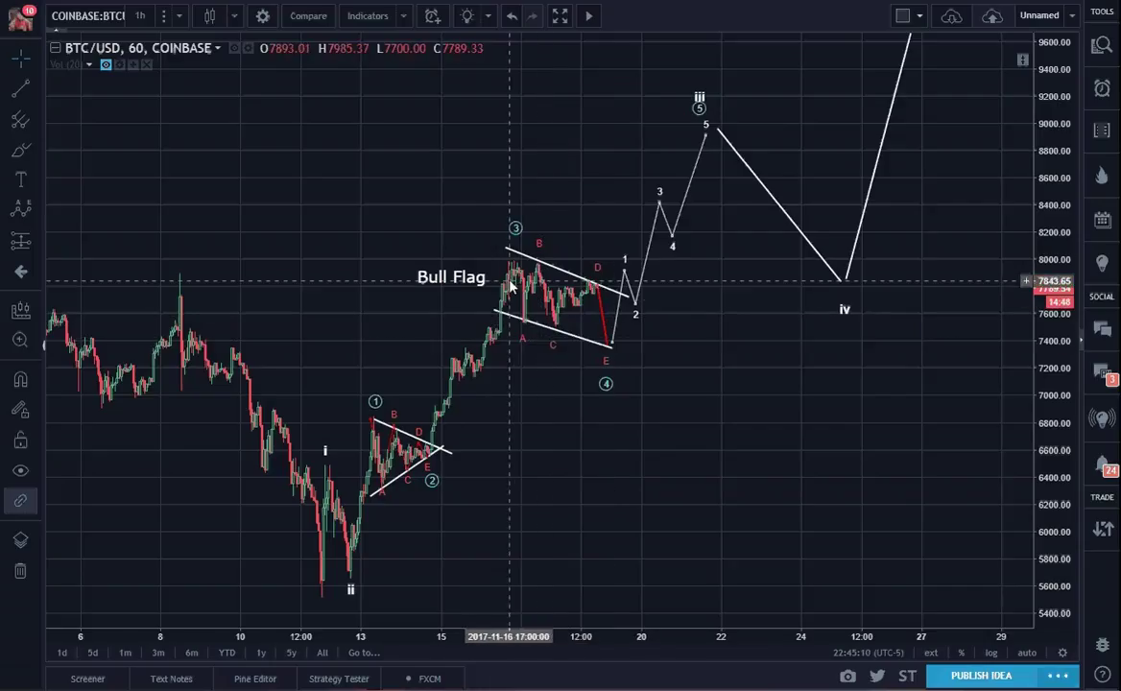
- On the BCH/USD chart, move the old circled 1–5 impulse projection away from price, starting it at about 832 on 23 November
click(583, 317)
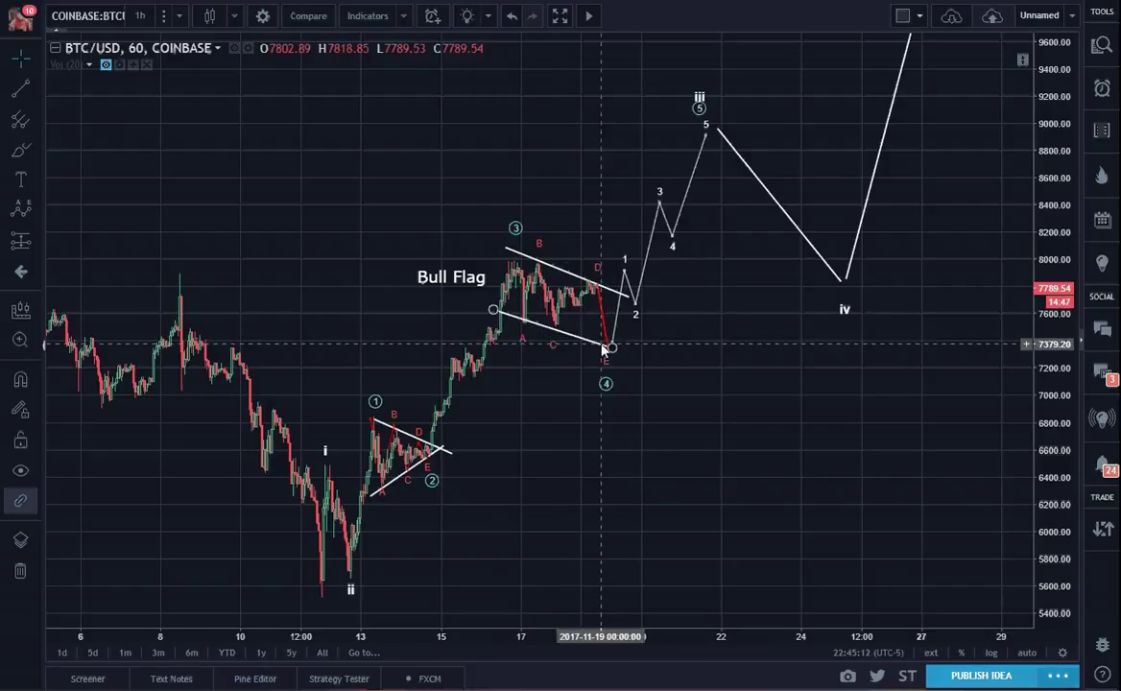
key(ctrl+Tab)
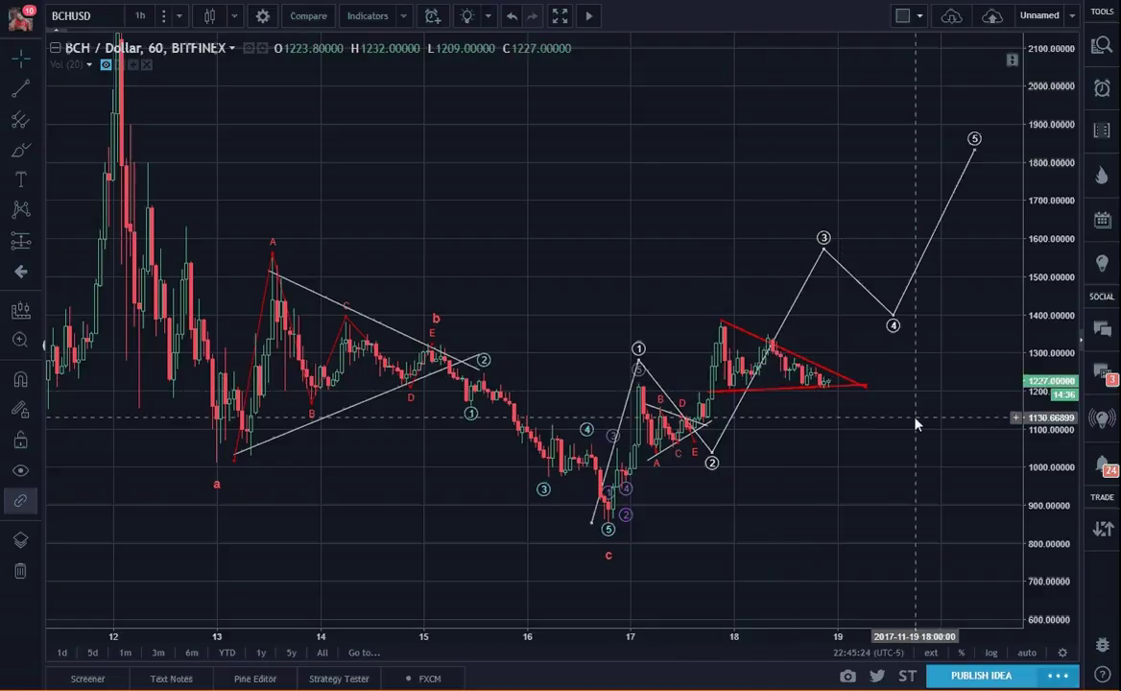
drag(915, 423, 580, 450)
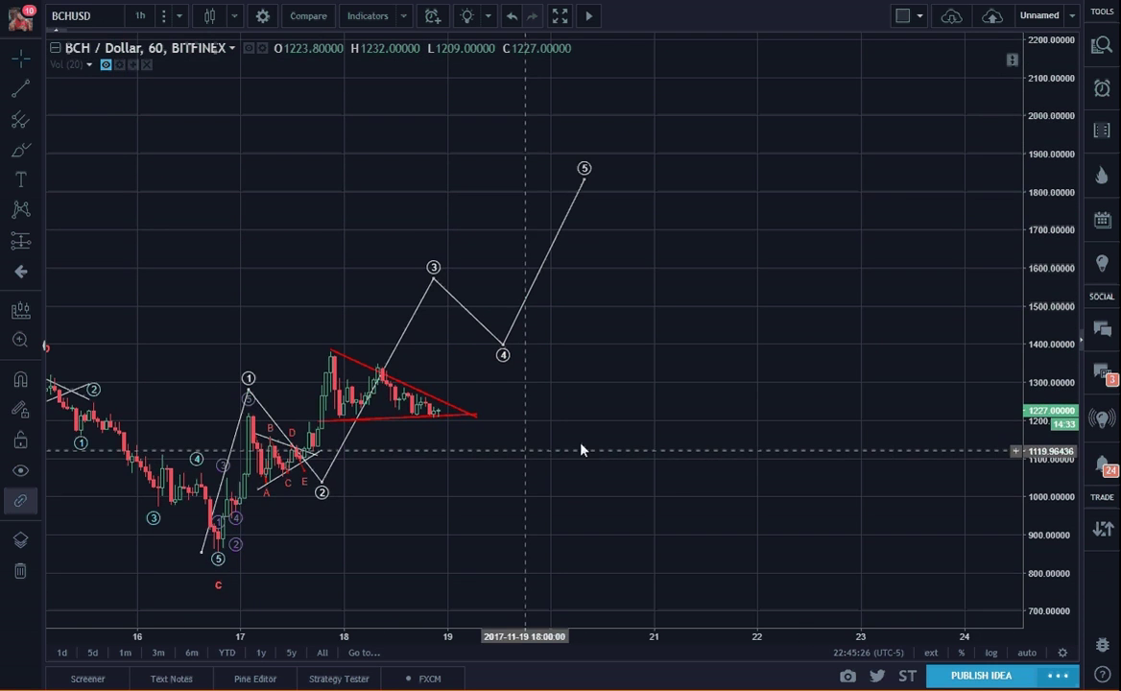
drag(1068, 510, 891, 385)
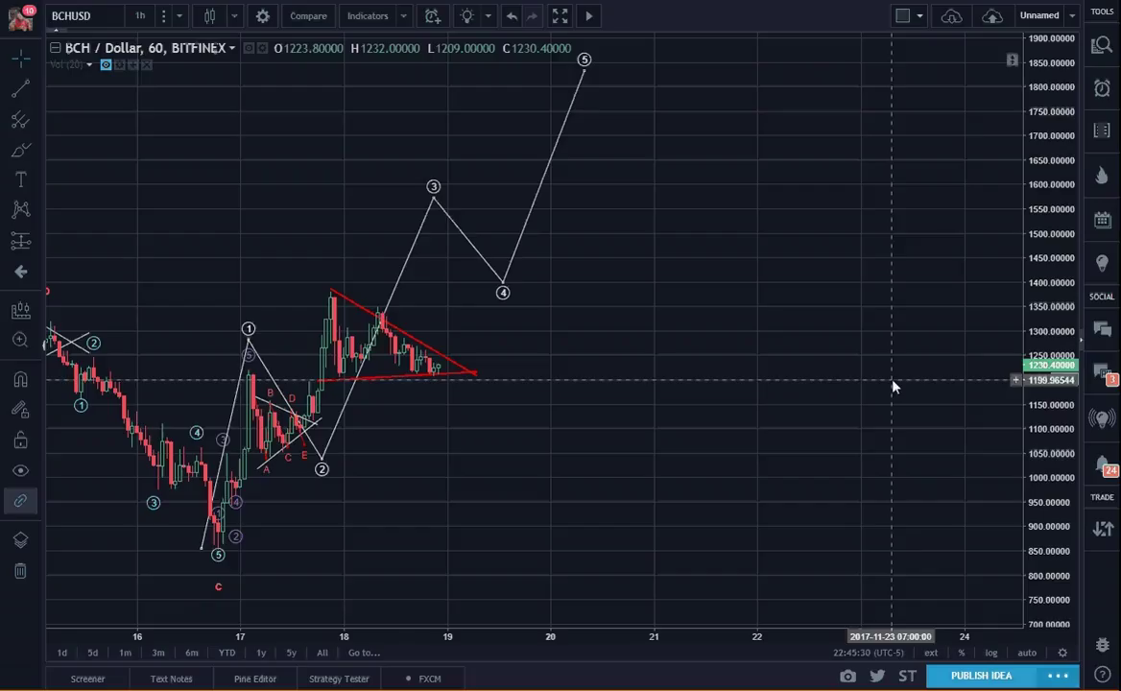
click(399, 284)
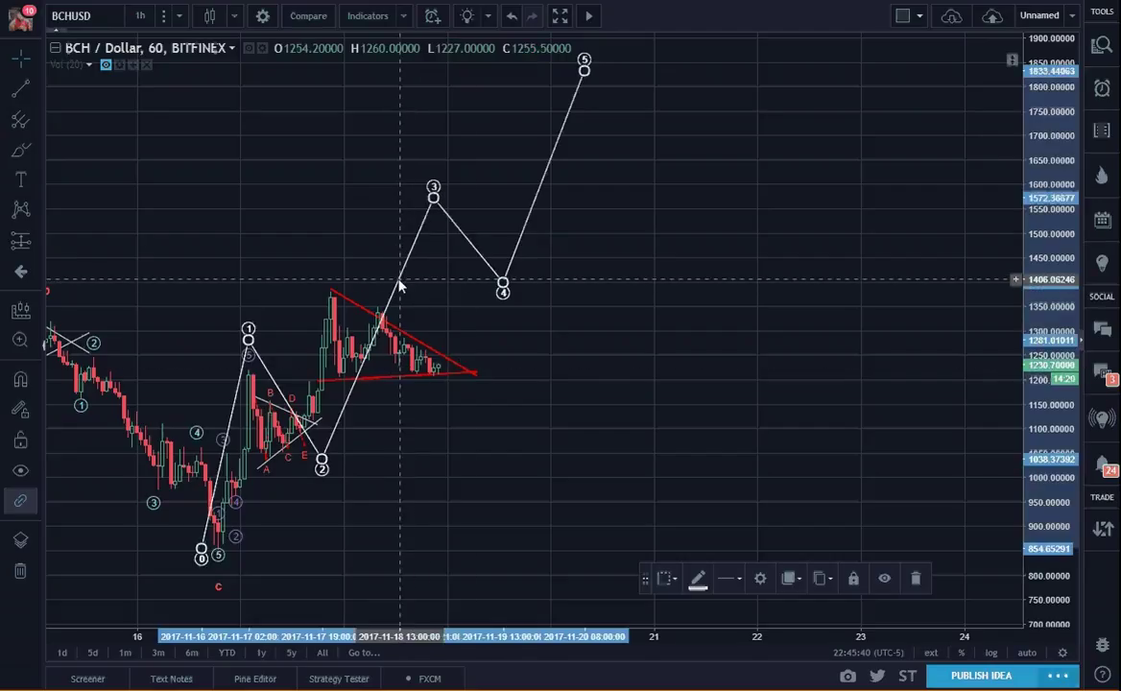
drag(399, 284, 1079, 300)
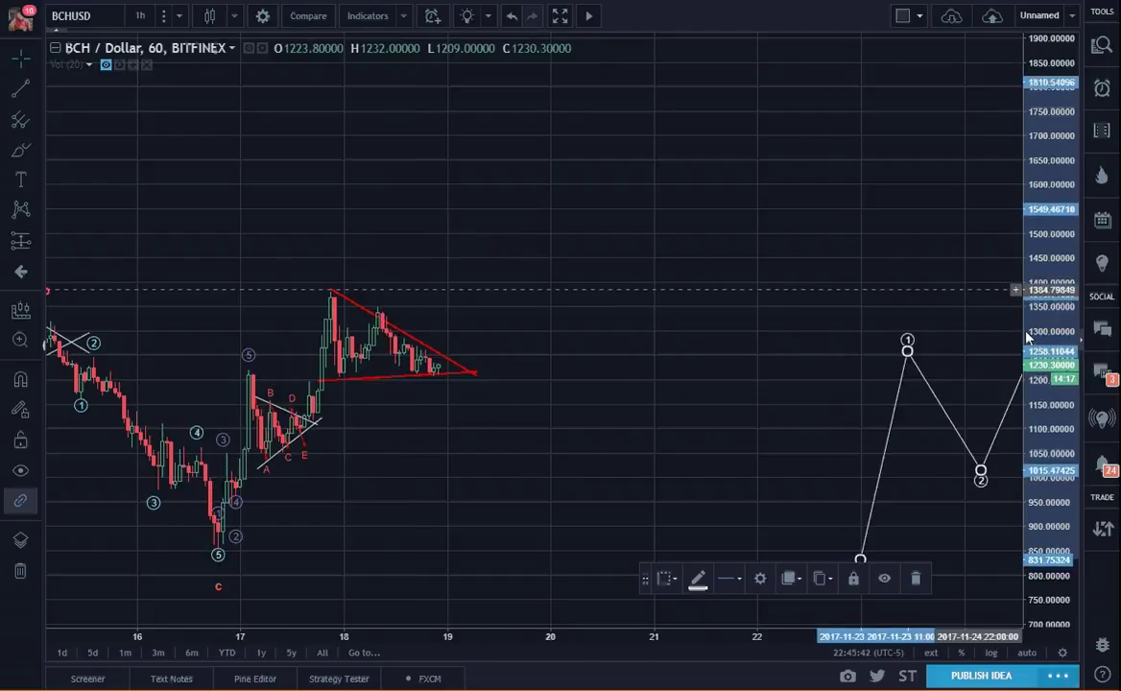
click(725, 346)
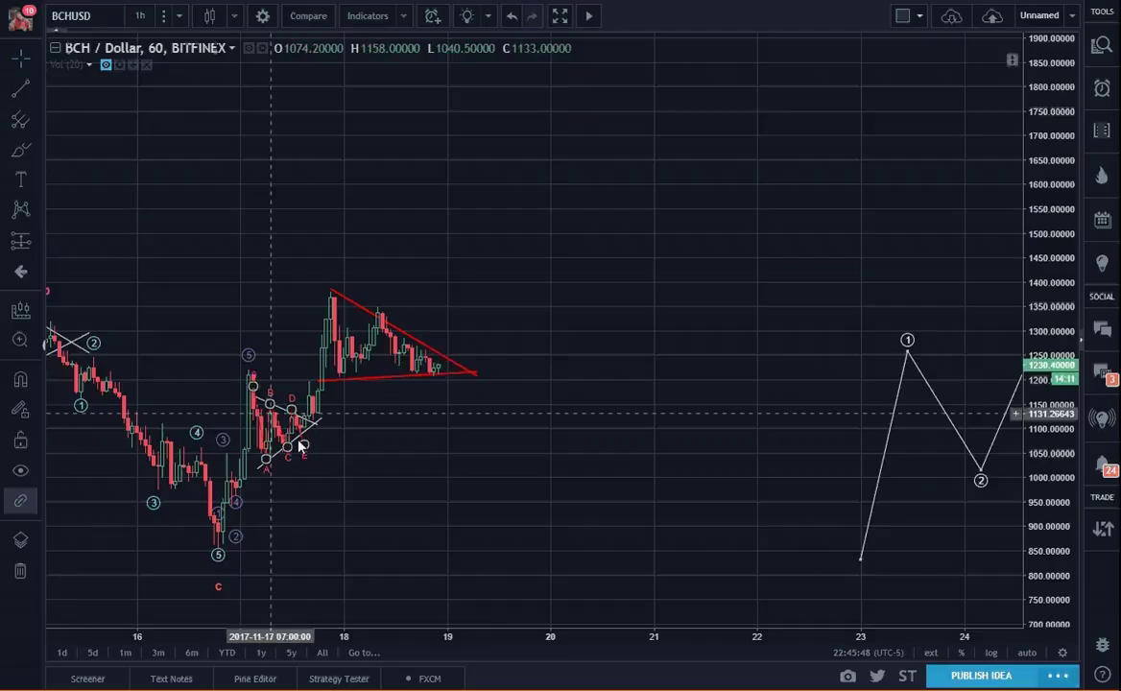
- Draw an Elliott impulse wave from about 1,226 near the red triangle's tip, with waves (i)–(v) at about 1,388, 1,234, 1,586, 1,465 and 1,779
click(38, 215)
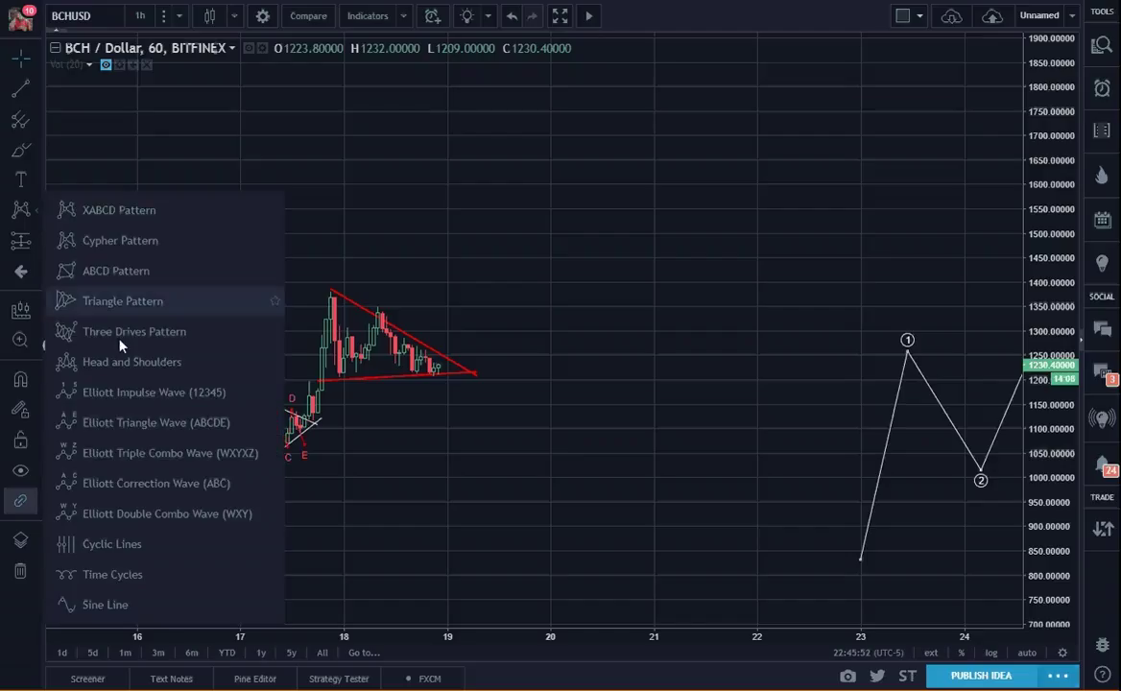
click(125, 392)
click(447, 368)
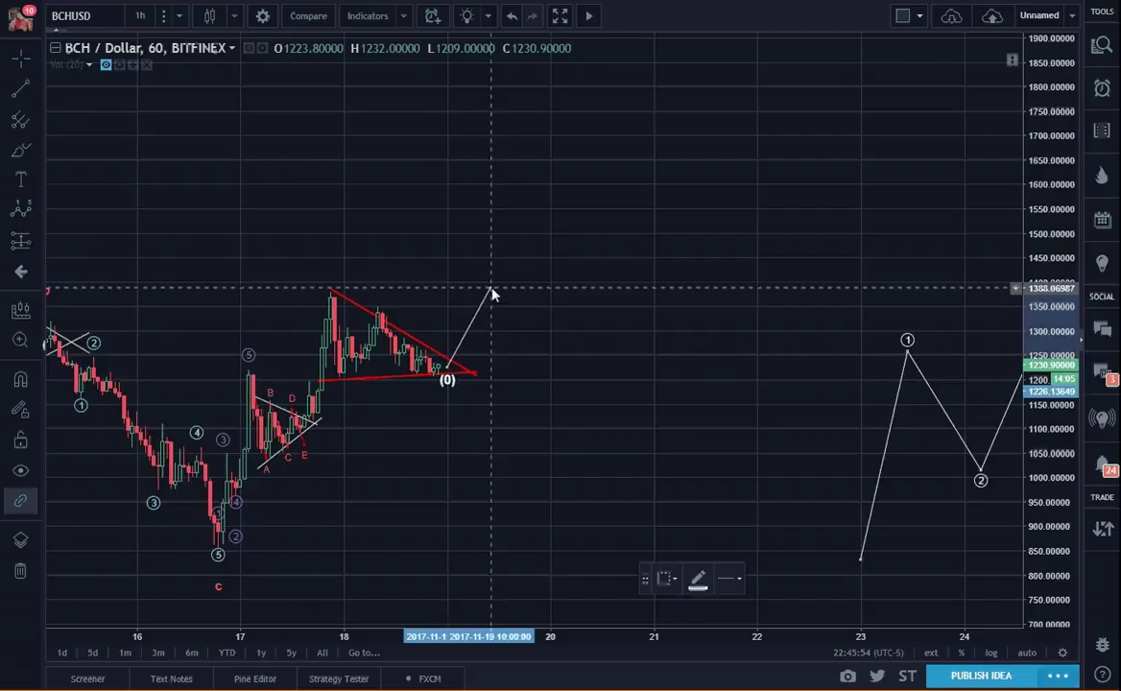
click(491, 287)
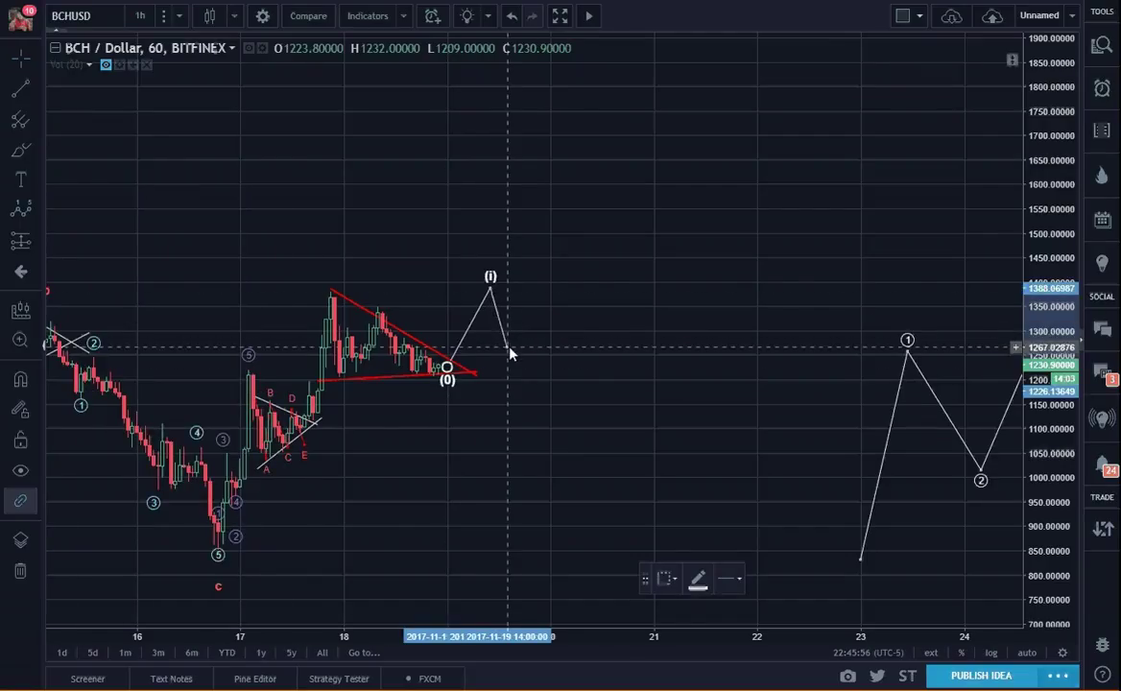
click(512, 362)
click(567, 191)
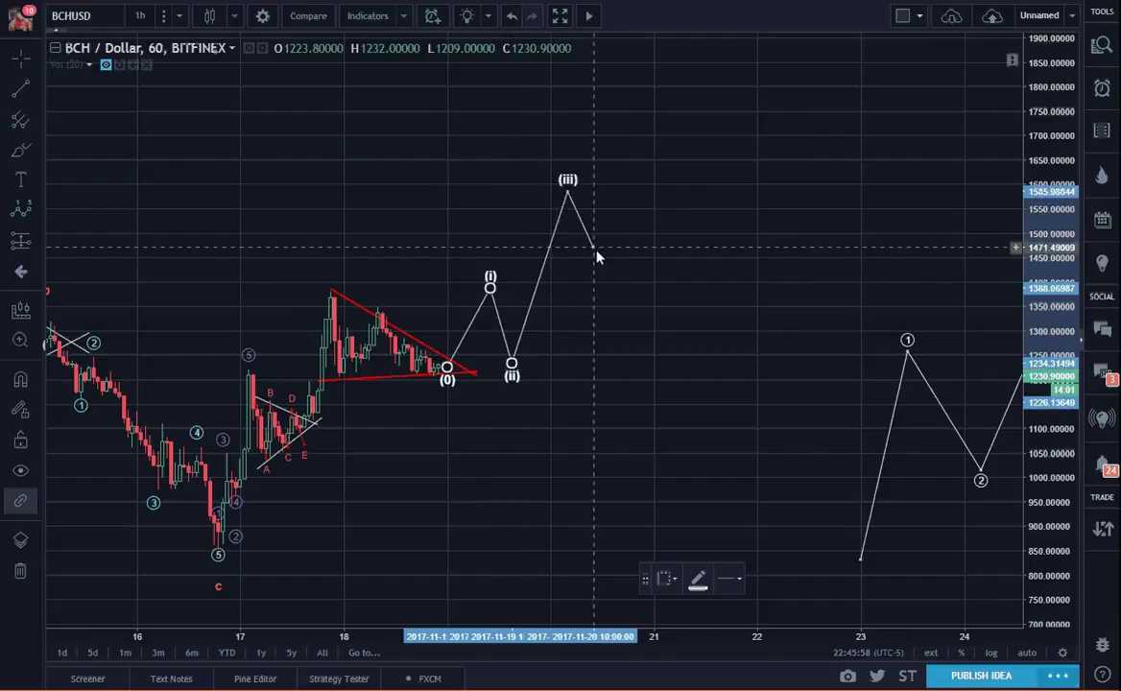
click(598, 251)
click(662, 97)
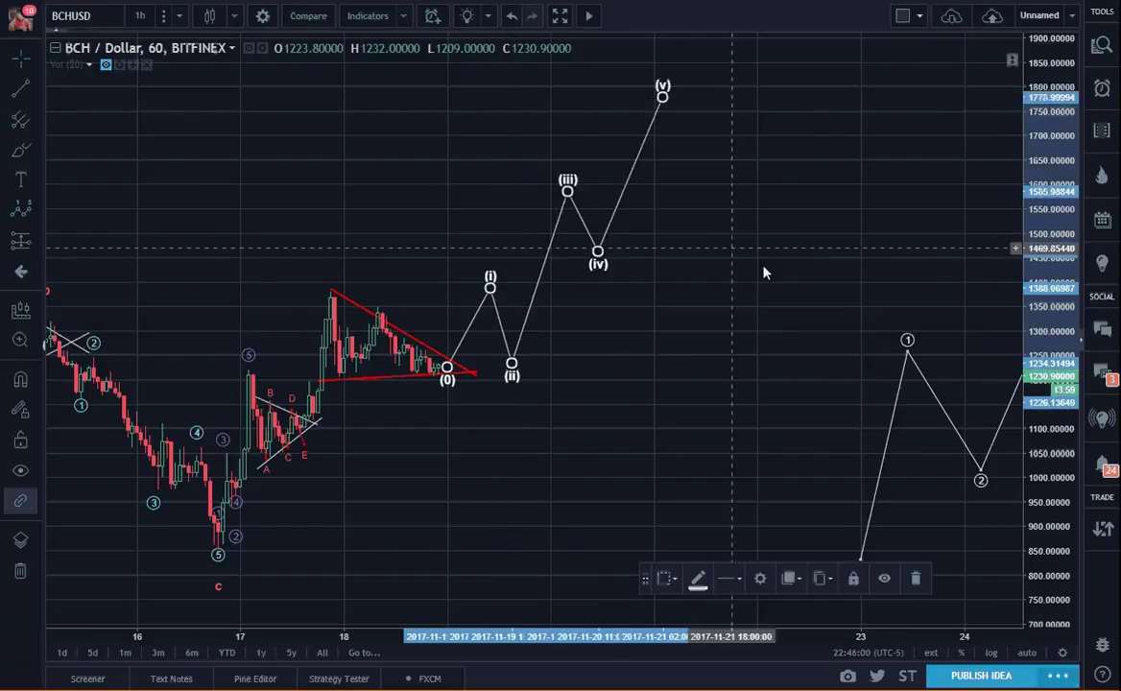
- Shift the wave (i) peak of the new BCH/USD impulse earlier, to about 1,390 at around 07:00 on 19 November
drag(490, 286, 477, 285)
click(480, 331)
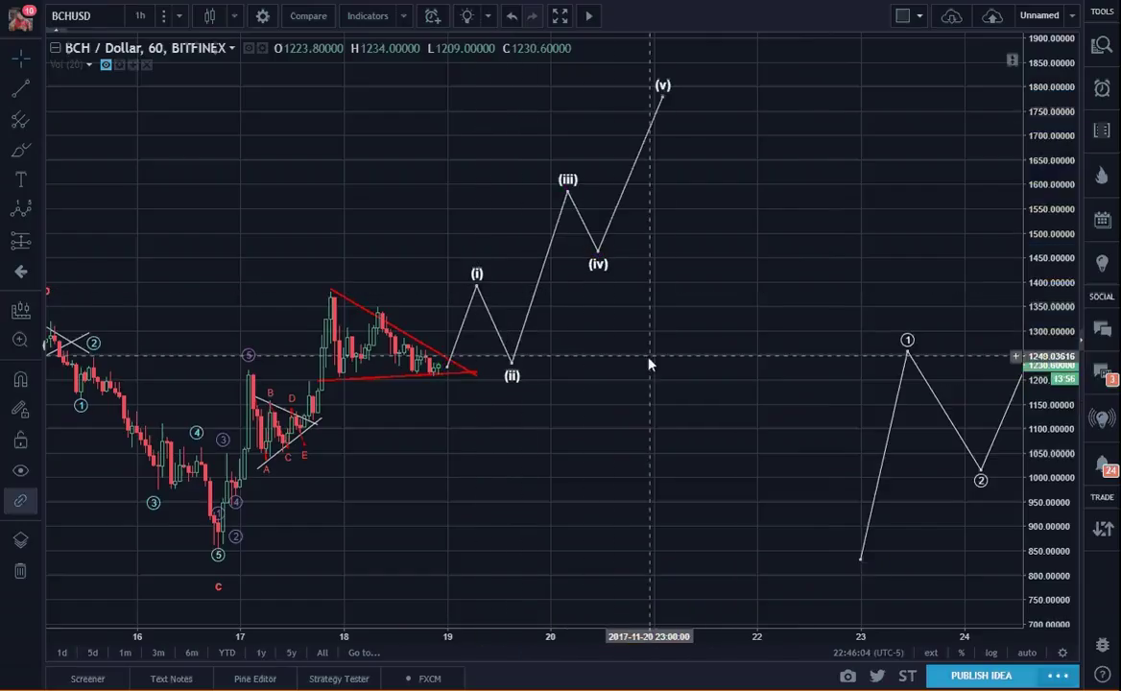
drag(648, 362, 695, 375)
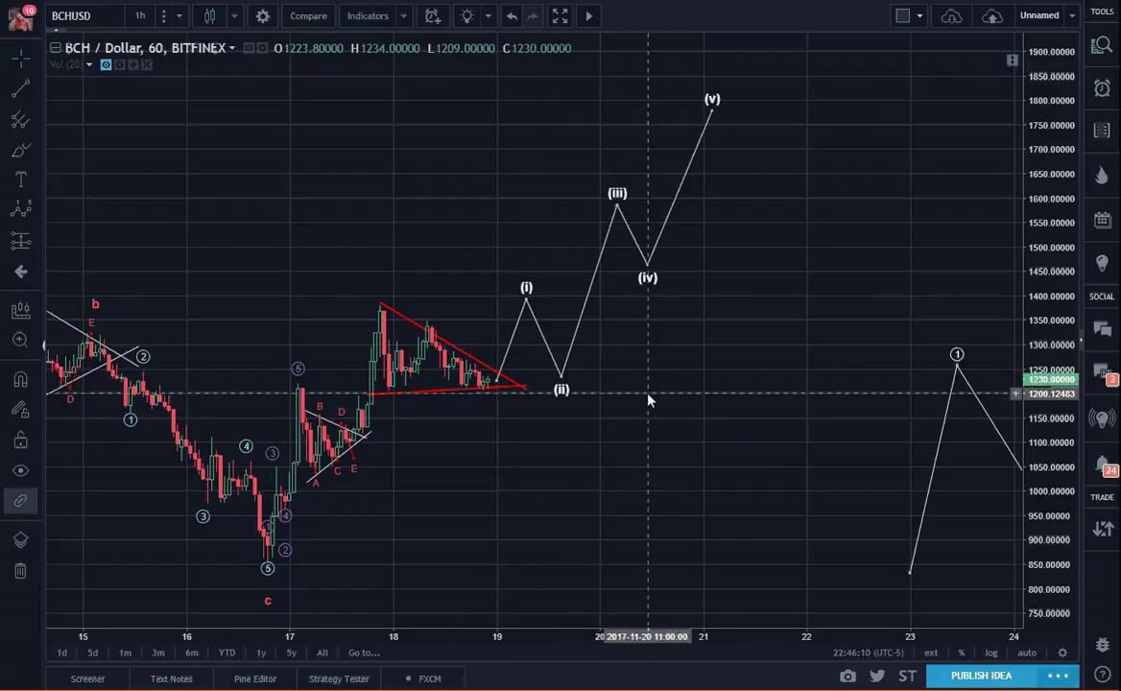
drag(673, 418, 781, 455)
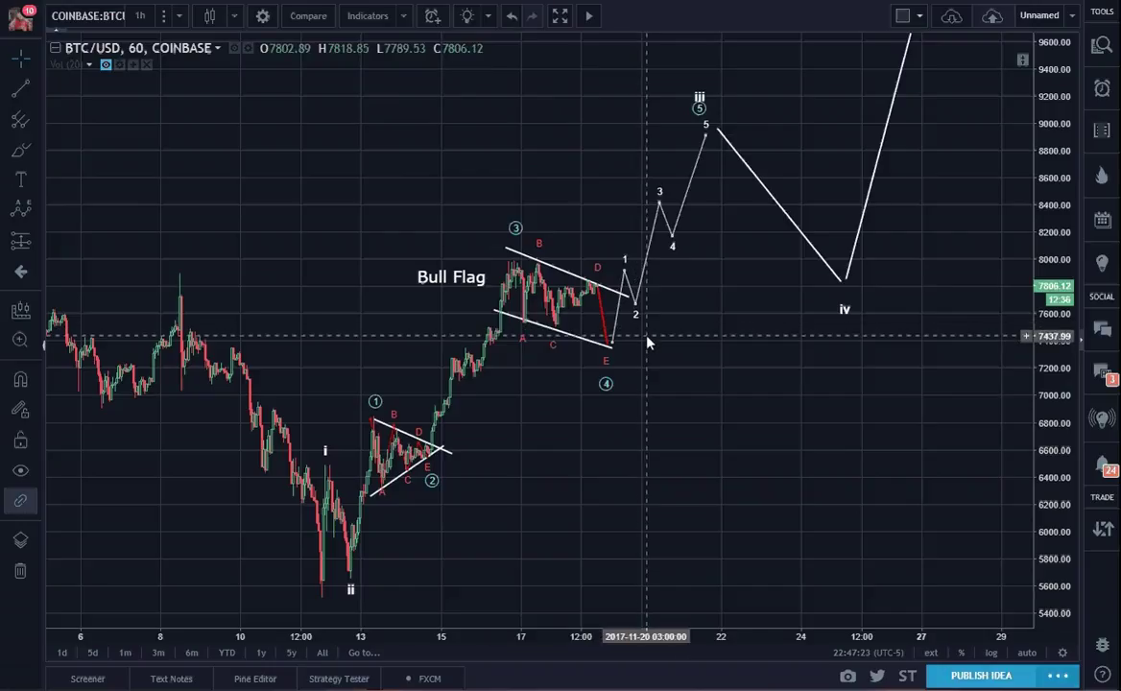
- Compare the BTC/USD bull flag count and its projected waves with the BCH/USD triangle and its projected impulse
click(656, 213)
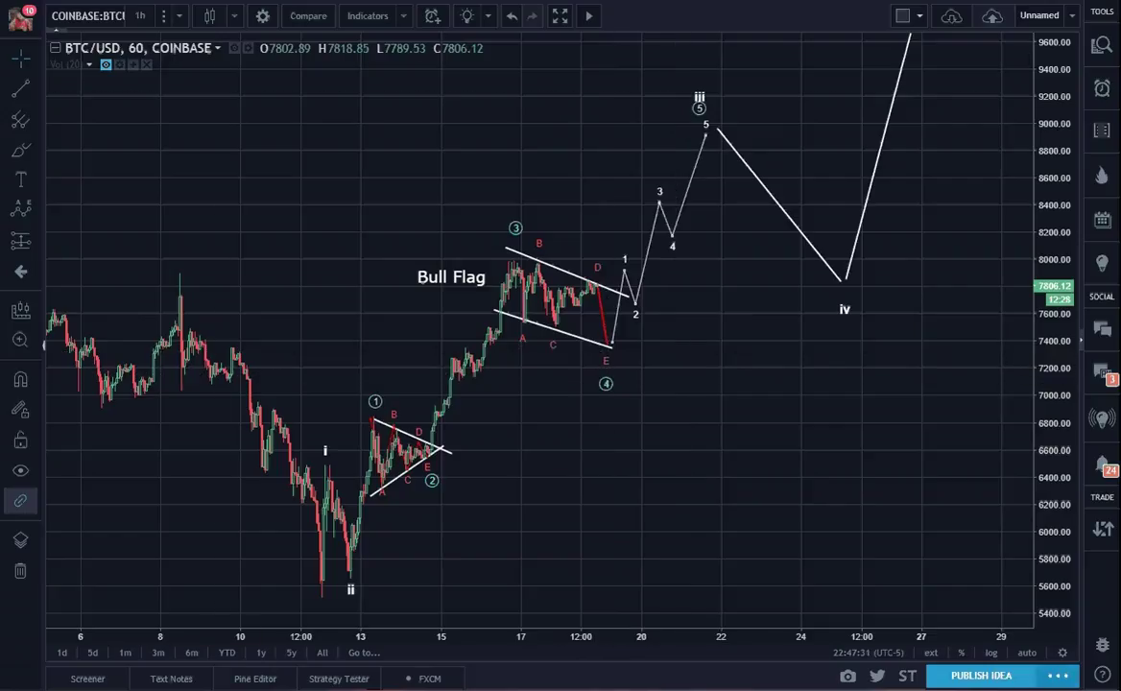
key(ctrl+Tab)
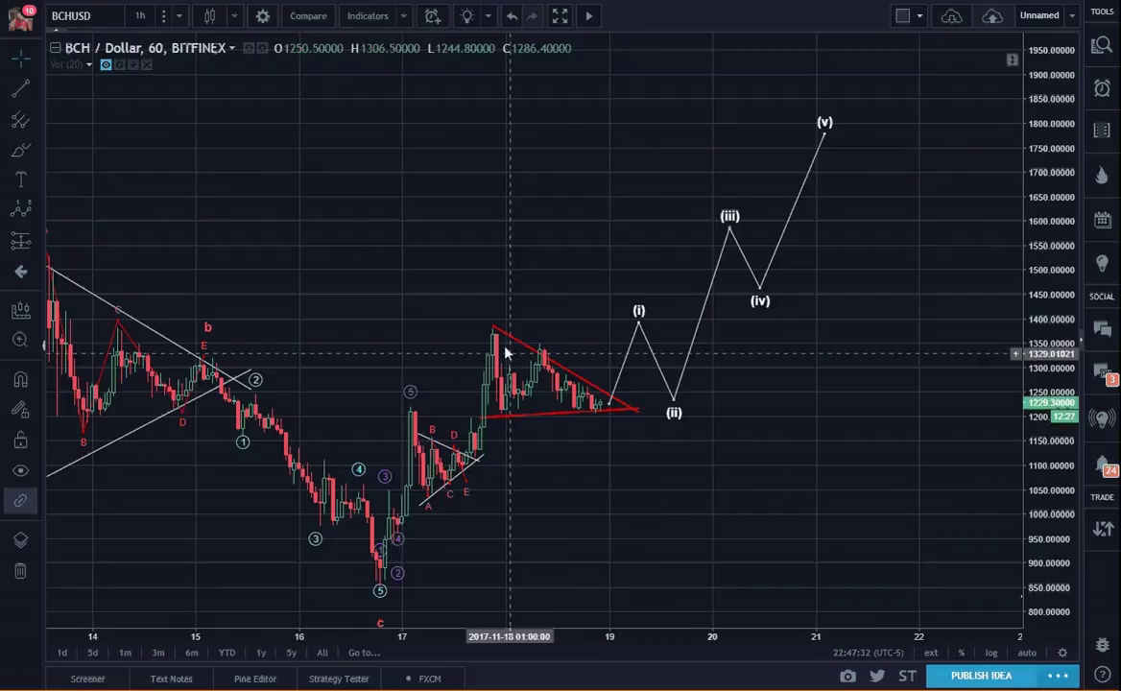
click(614, 408)
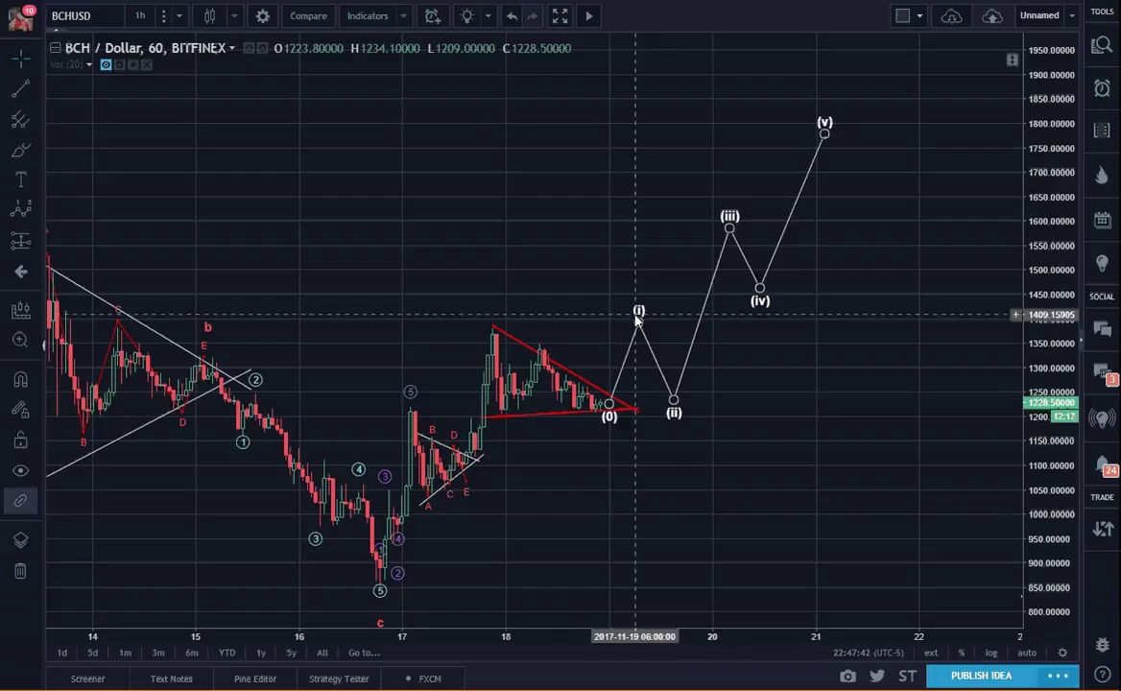
click(751, 203)
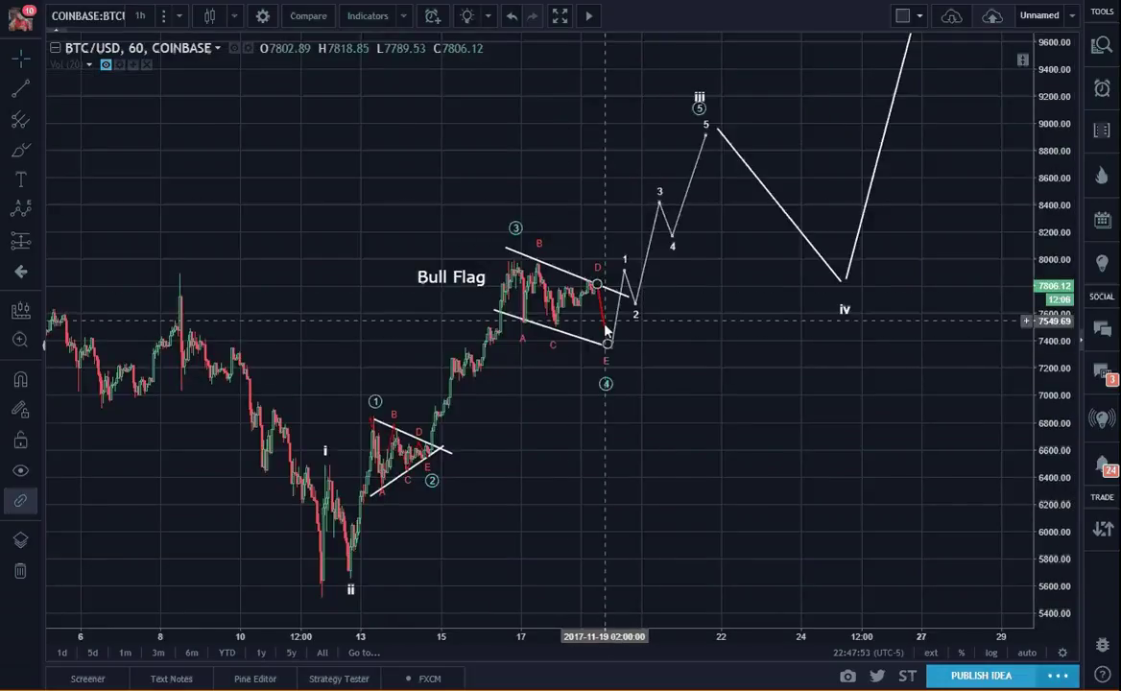
click(606, 342)
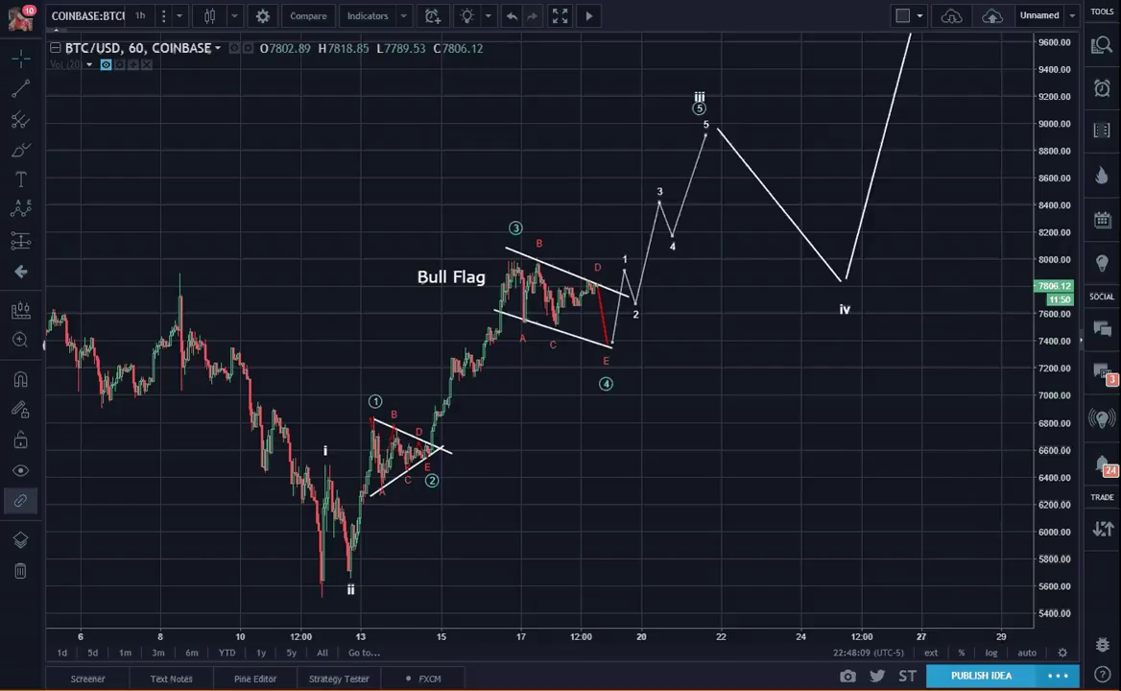
key(ctrl+Tab)
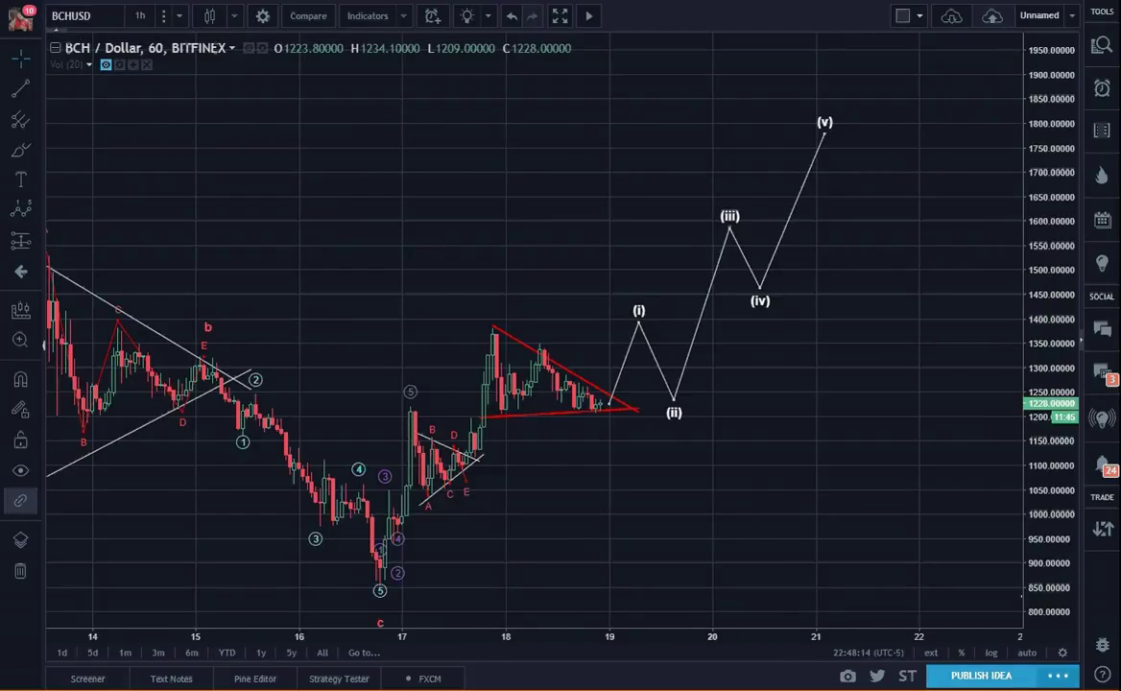
key(ctrl+Tab)
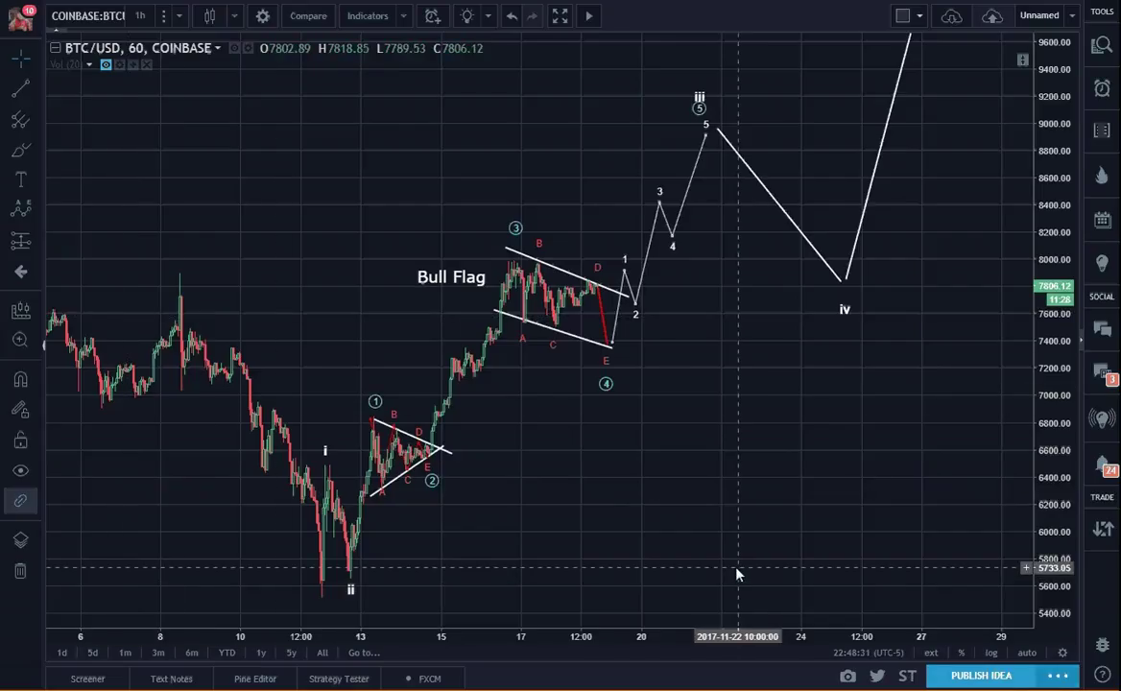
drag(182, 259, 528, 278)
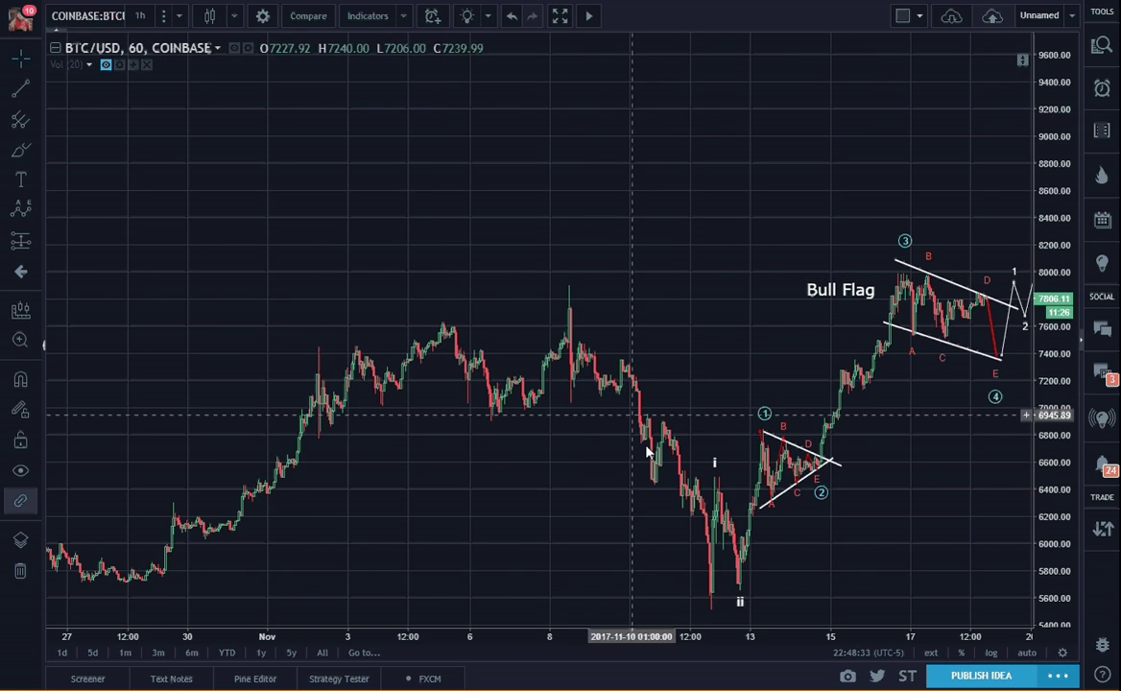
drag(860, 589, 708, 573)
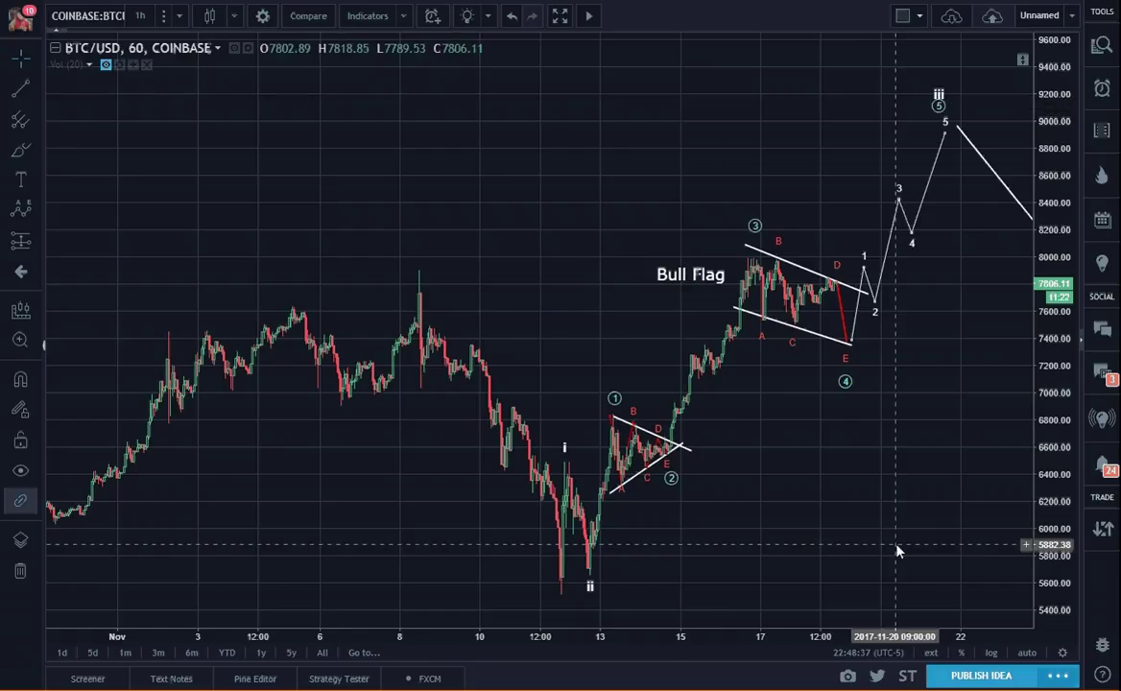
drag(896, 548, 490, 555)
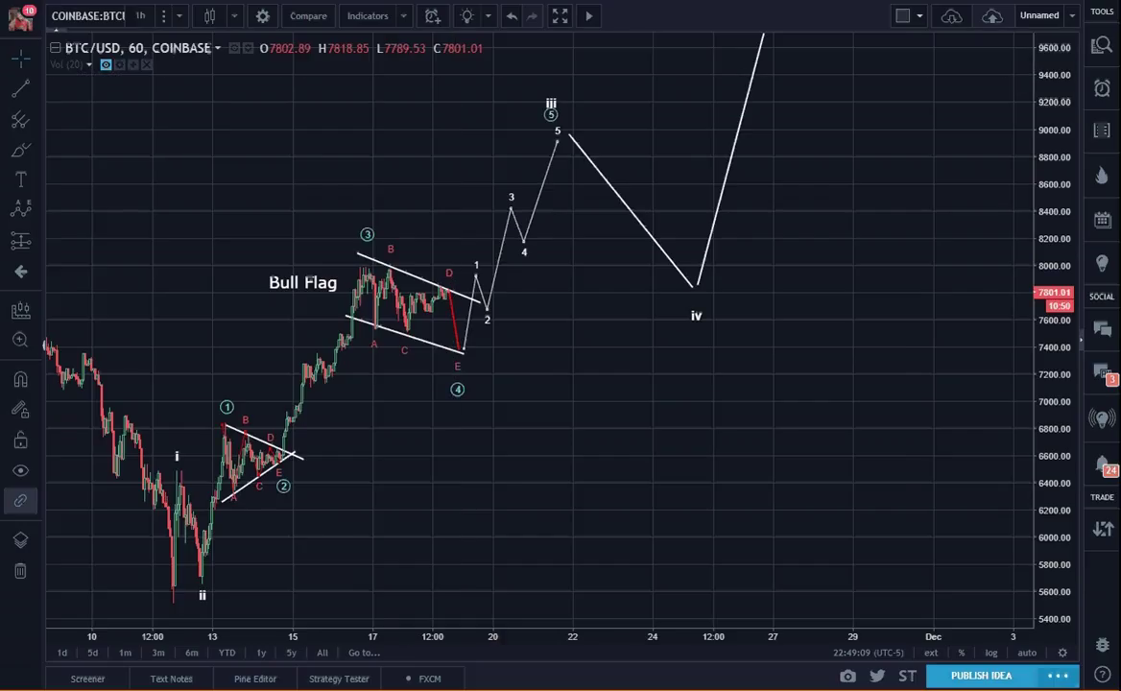
key(ctrl+Tab)
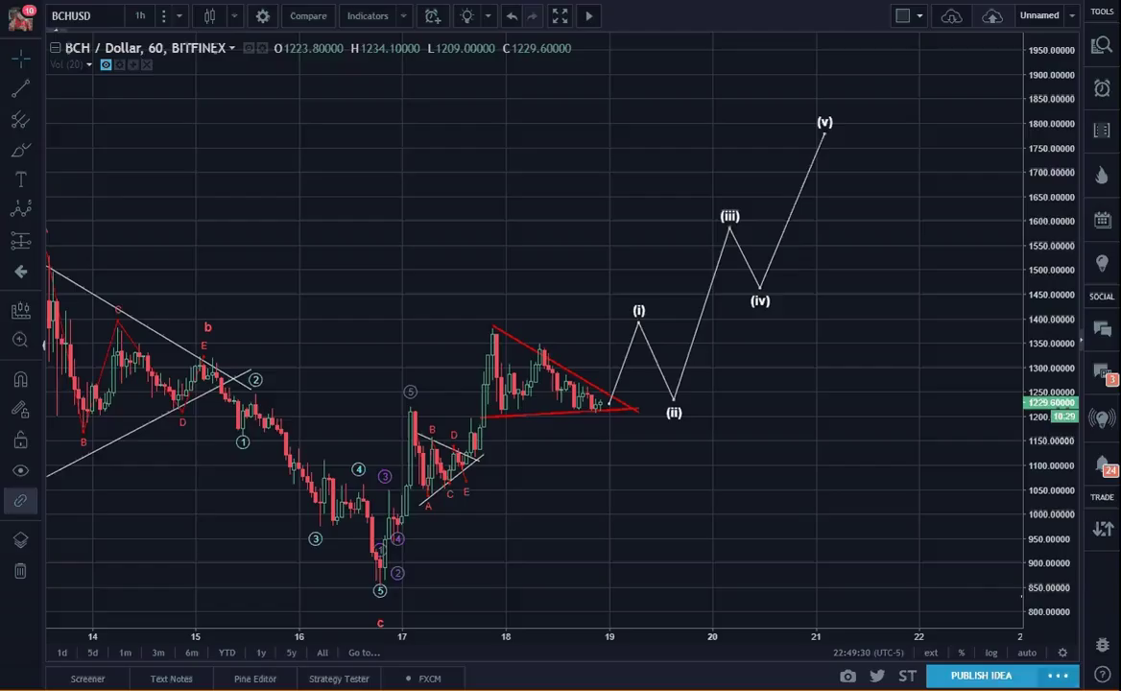
key(ctrl+Tab)
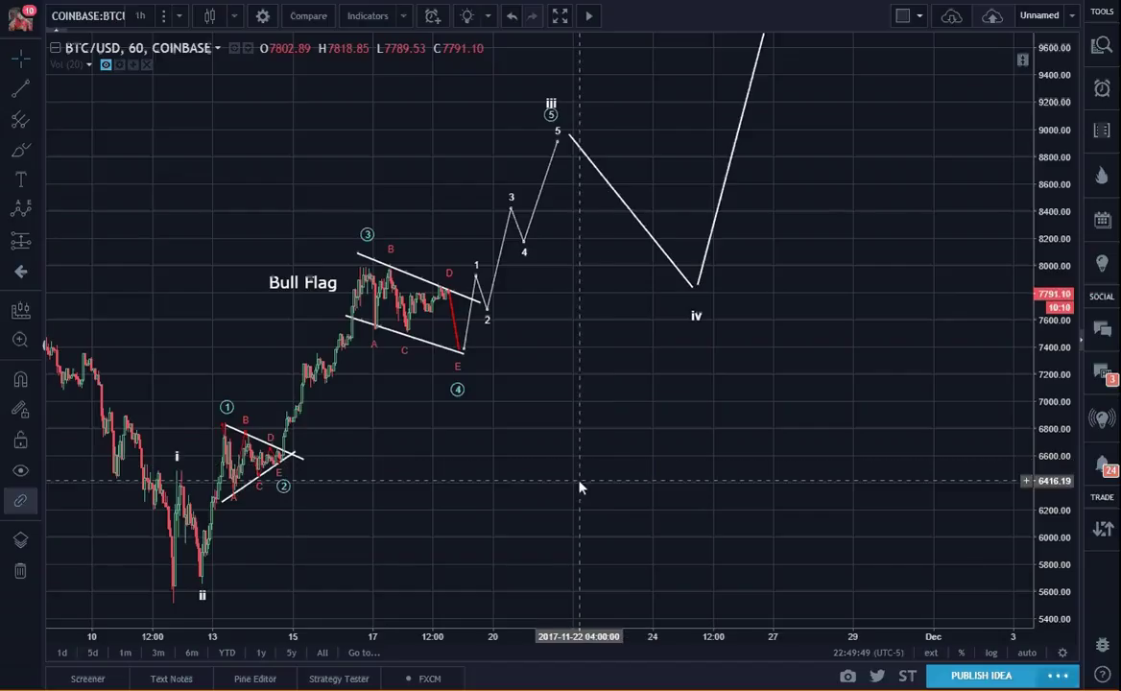
drag(577, 484, 831, 474)
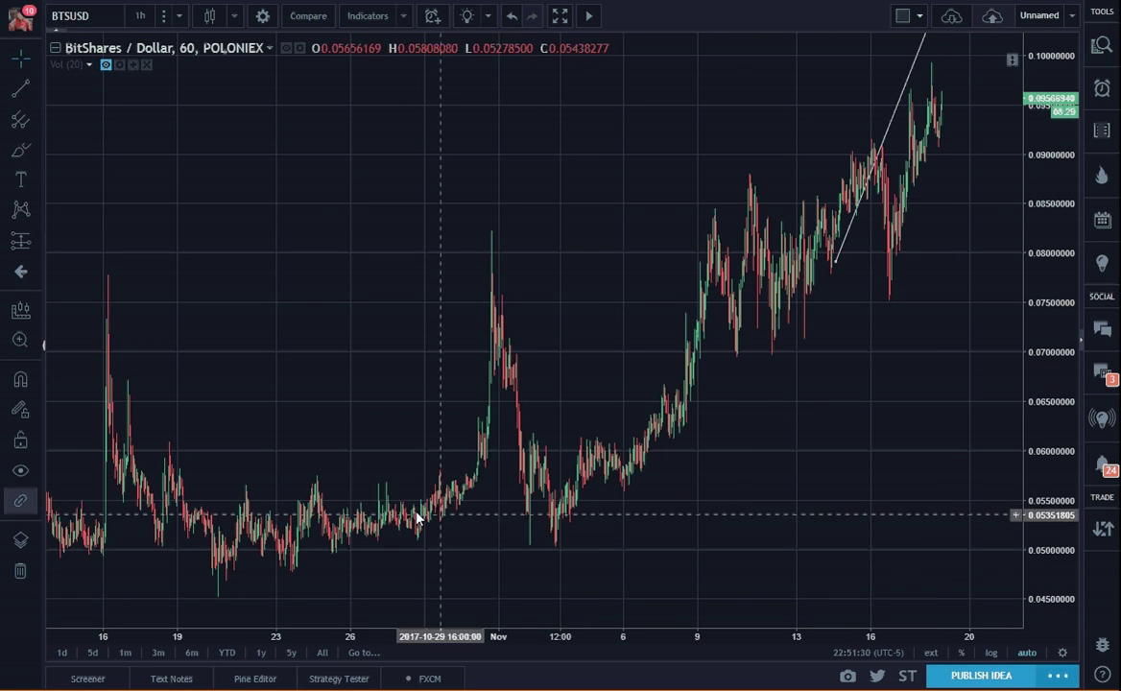
- On the hourly BitShares/Dollar chart, delete the cyan brush stroke near late August and the LS label below the September lows
scroll(331, 470, down, 2)
scroll(331, 469, down, 3)
scroll(410, 350, up, 2)
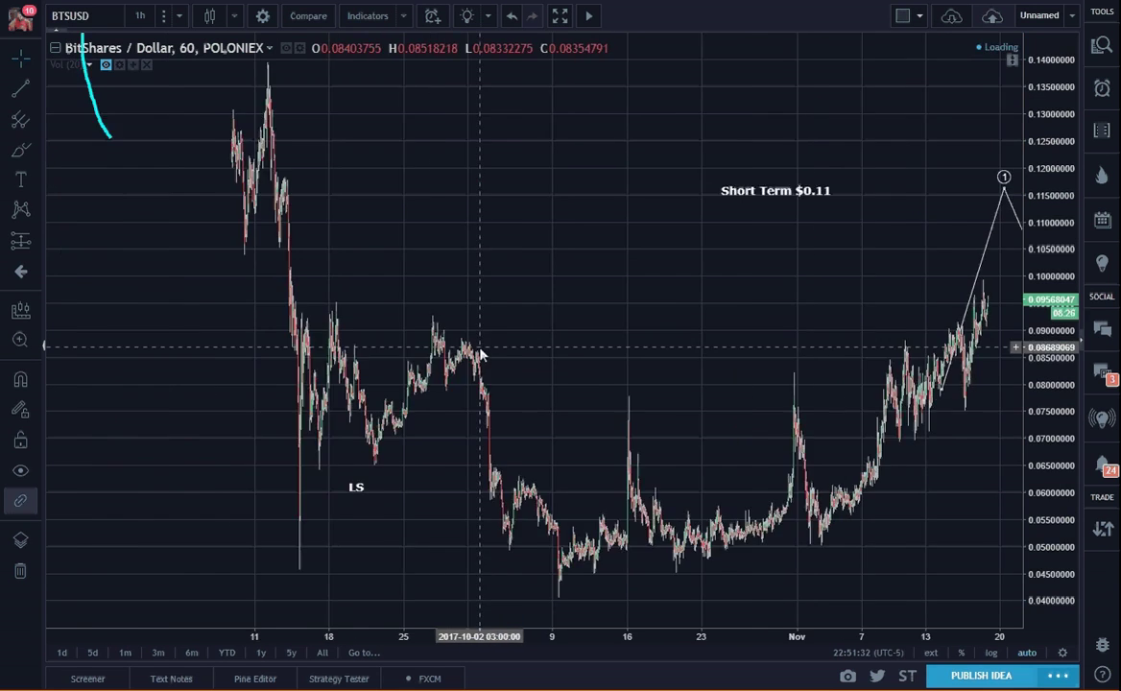
drag(693, 401, 591, 390)
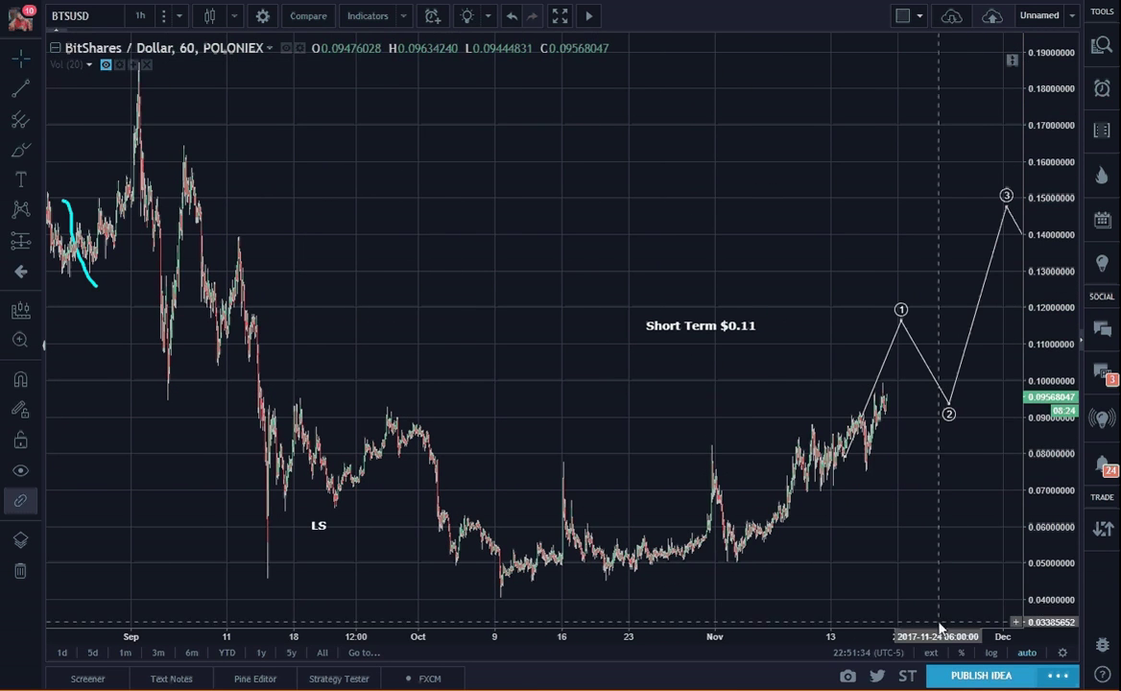
click(91, 275)
click(468, 82)
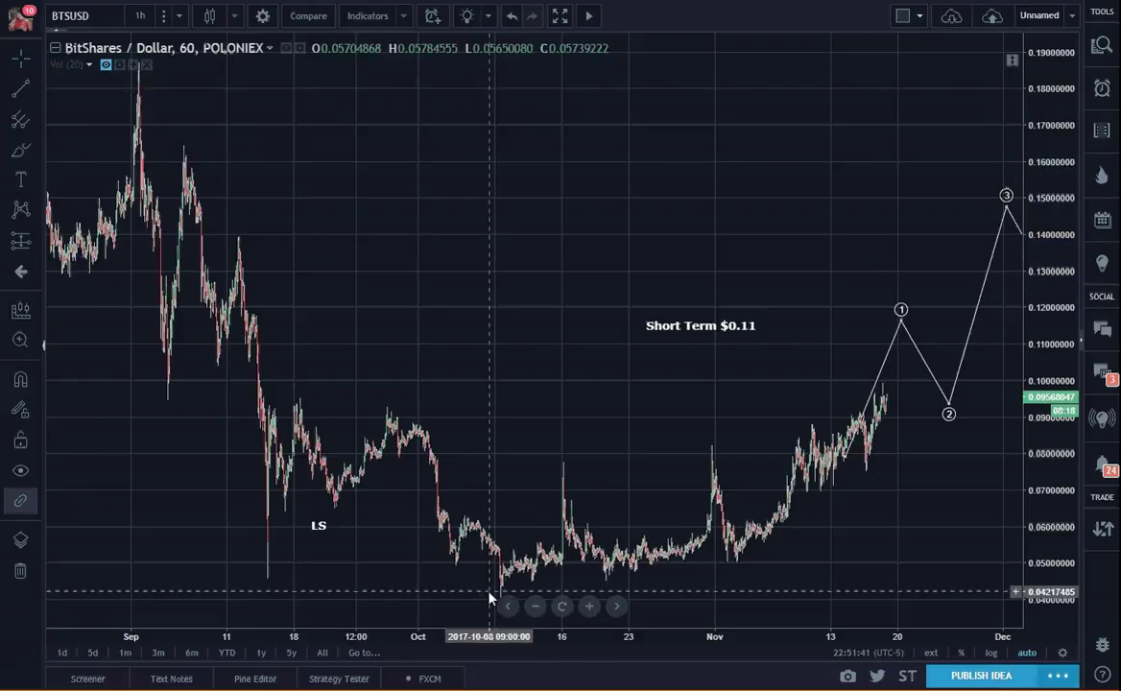
click(319, 527)
click(438, 80)
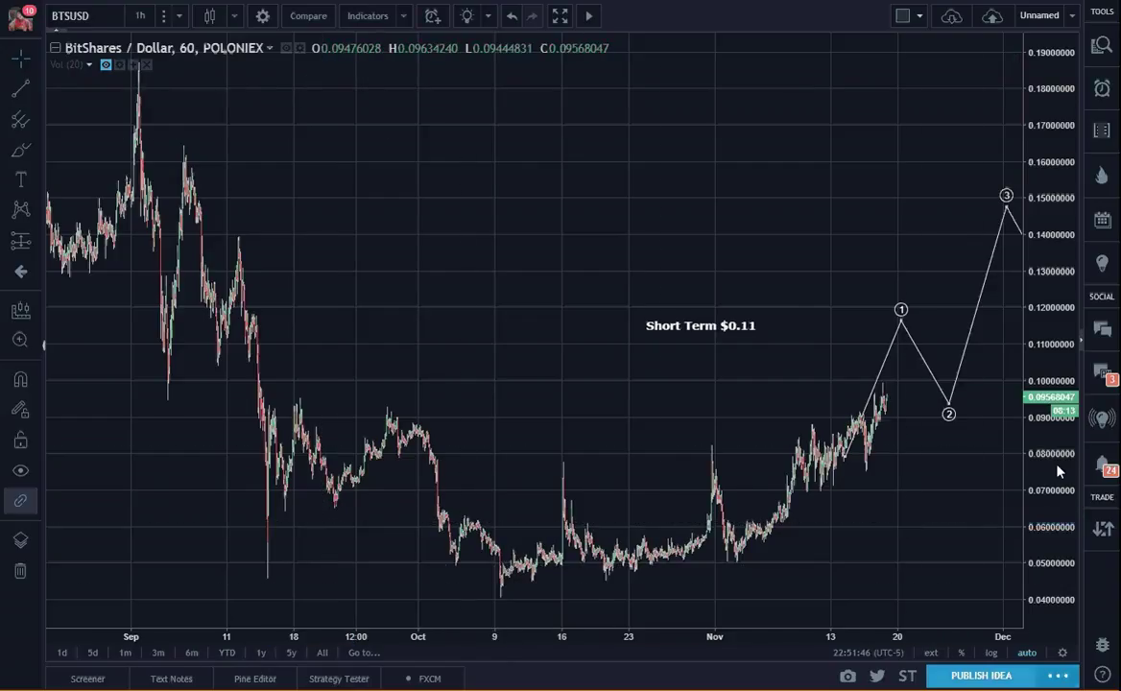
- Examine the projected circled impulse on the BitShares/Dollar chart against the Short Term $0.11 target
drag(1036, 367, 933, 443)
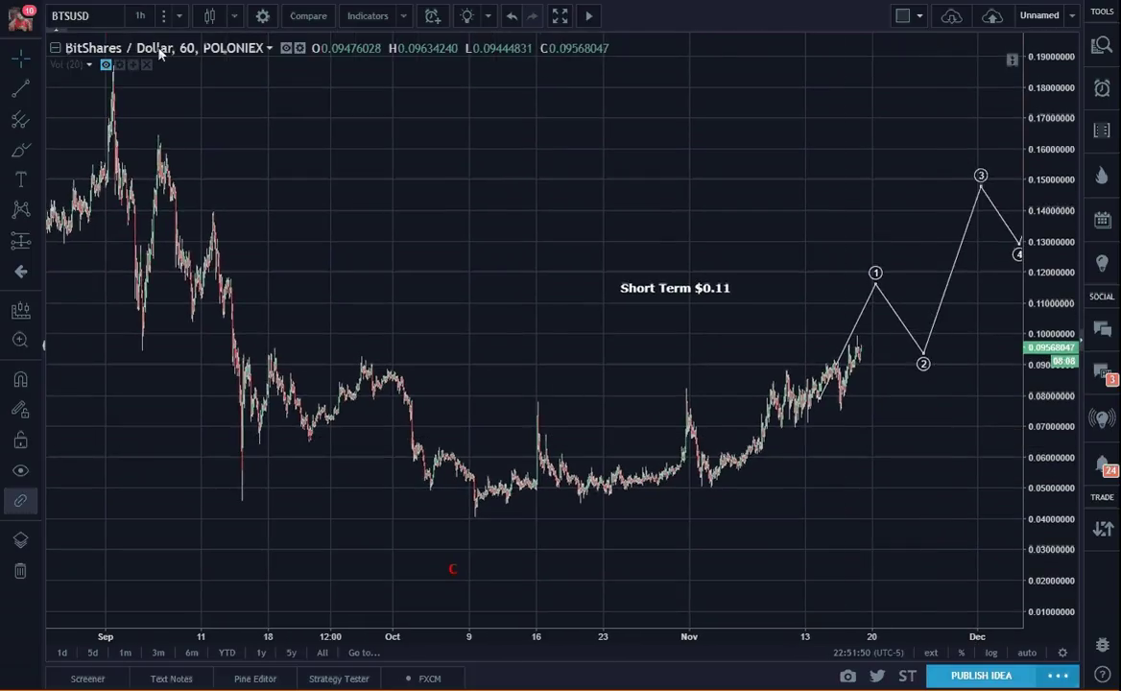
click(140, 16)
click(553, 165)
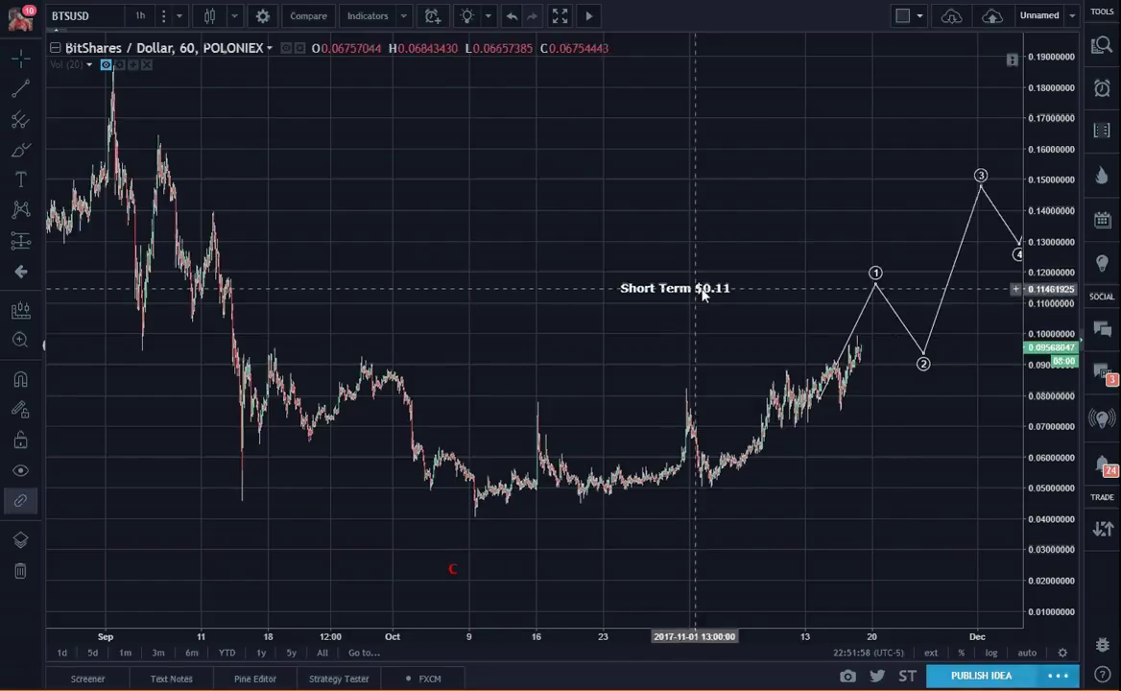
mouse_move(876, 286)
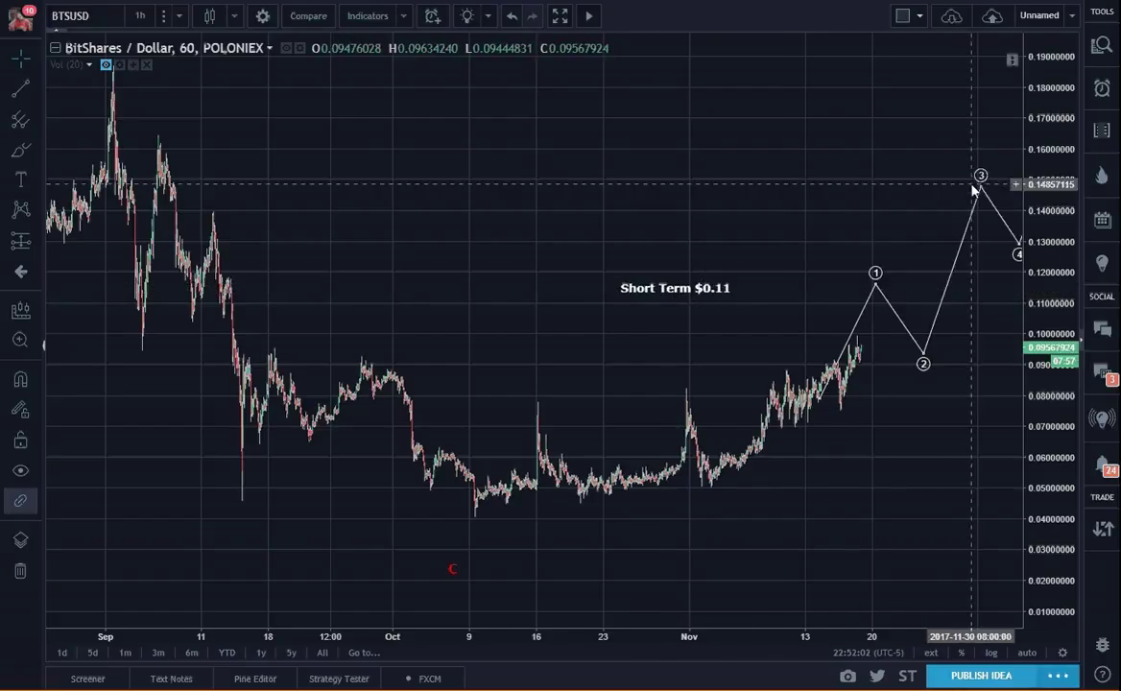
- Brush a cyan rounded cup under the BitShares/Dollar price from about 0.18 in late August through the October lows to about 0.176 in early December
click(1015, 348)
drag(929, 315, 825, 333)
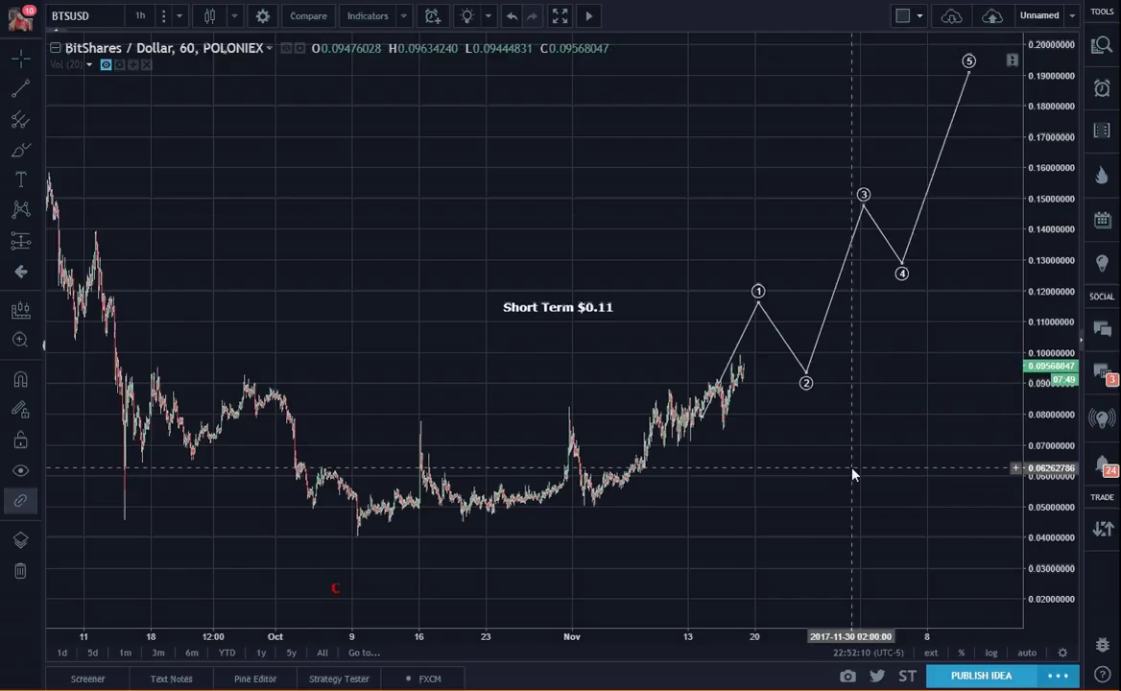
drag(853, 474, 926, 465)
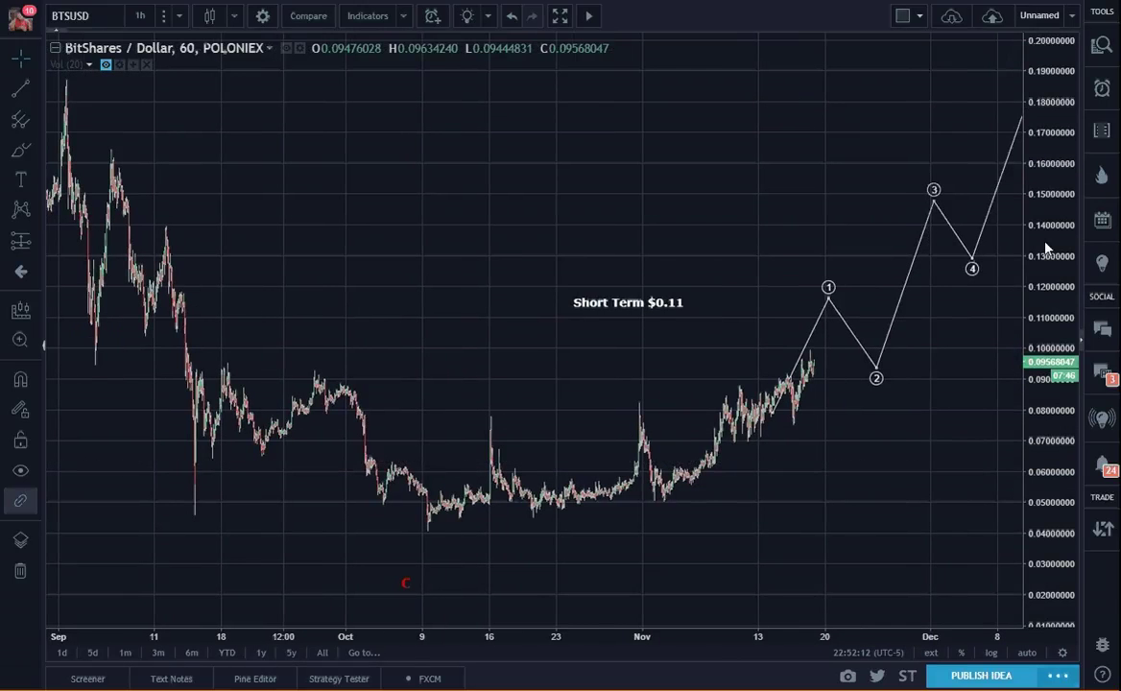
drag(952, 382, 958, 432)
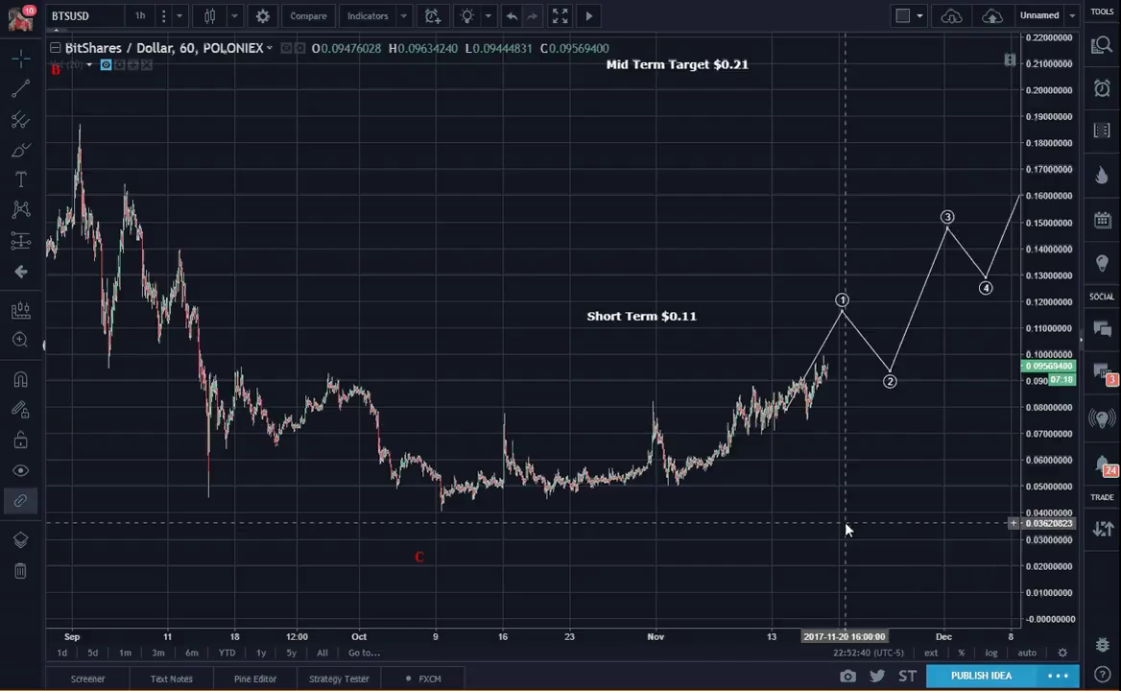
mouse_move(601, 606)
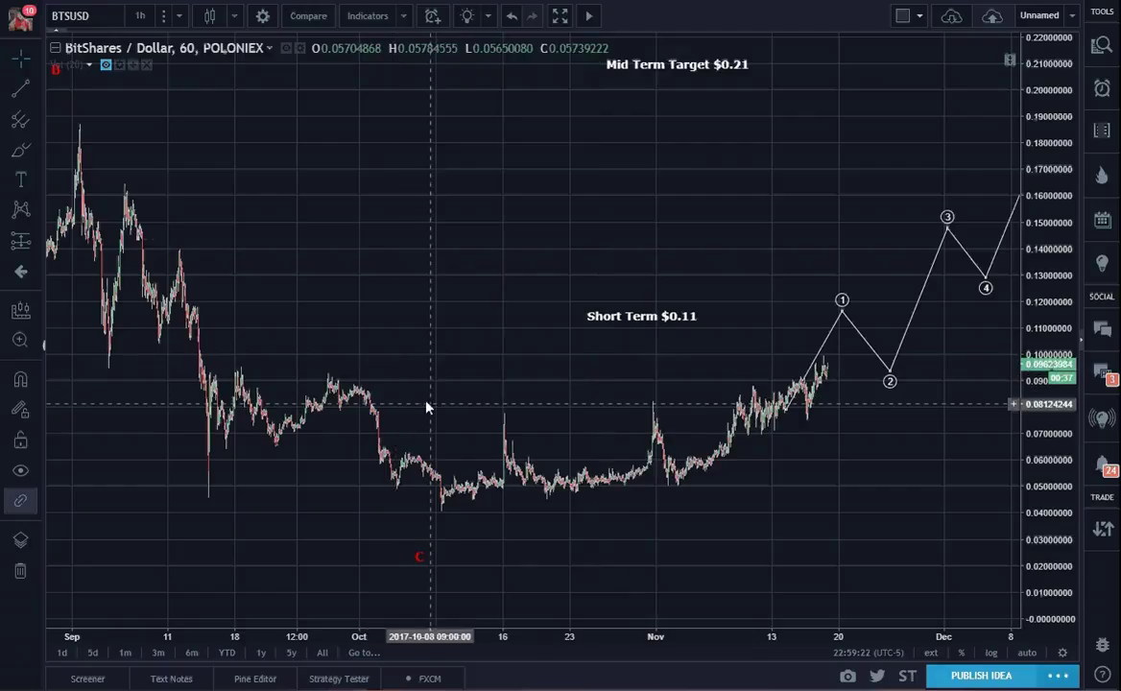
click(20, 149)
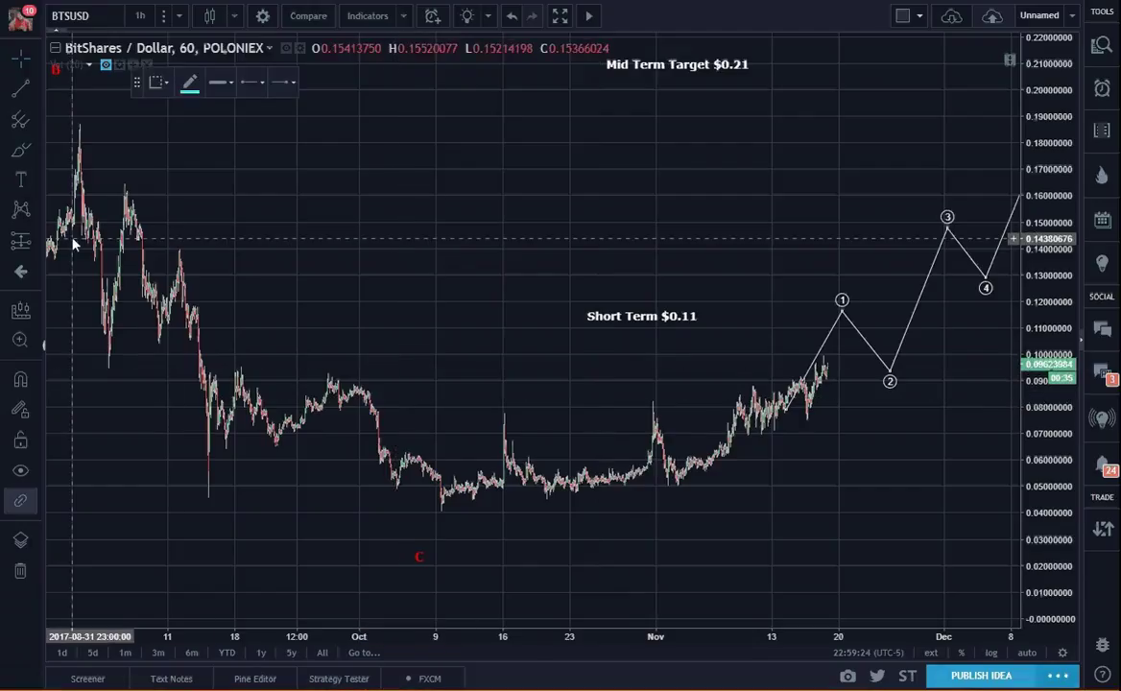
mouse_move(73, 244)
mouse_down()
mouse_move(123, 360)
mouse_move(243, 441)
mouse_move(401, 500)
mouse_move(650, 505)
mouse_move(806, 447)
mouse_move(868, 370)
mouse_move(955, 156)
mouse_up()
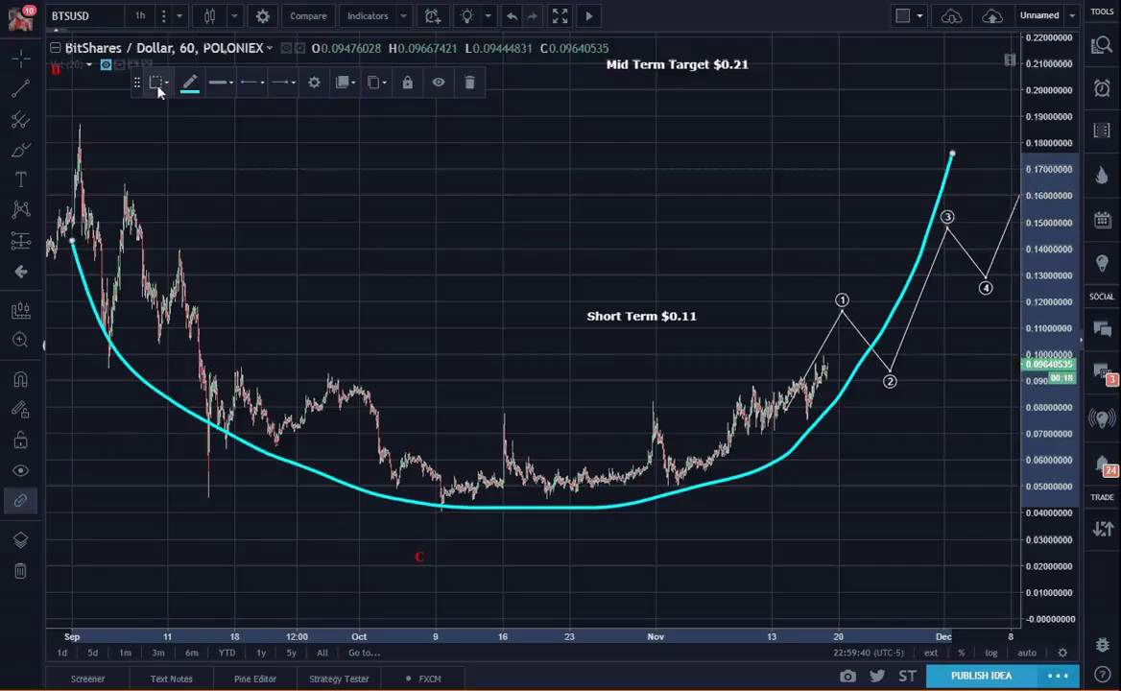
click(50, 168)
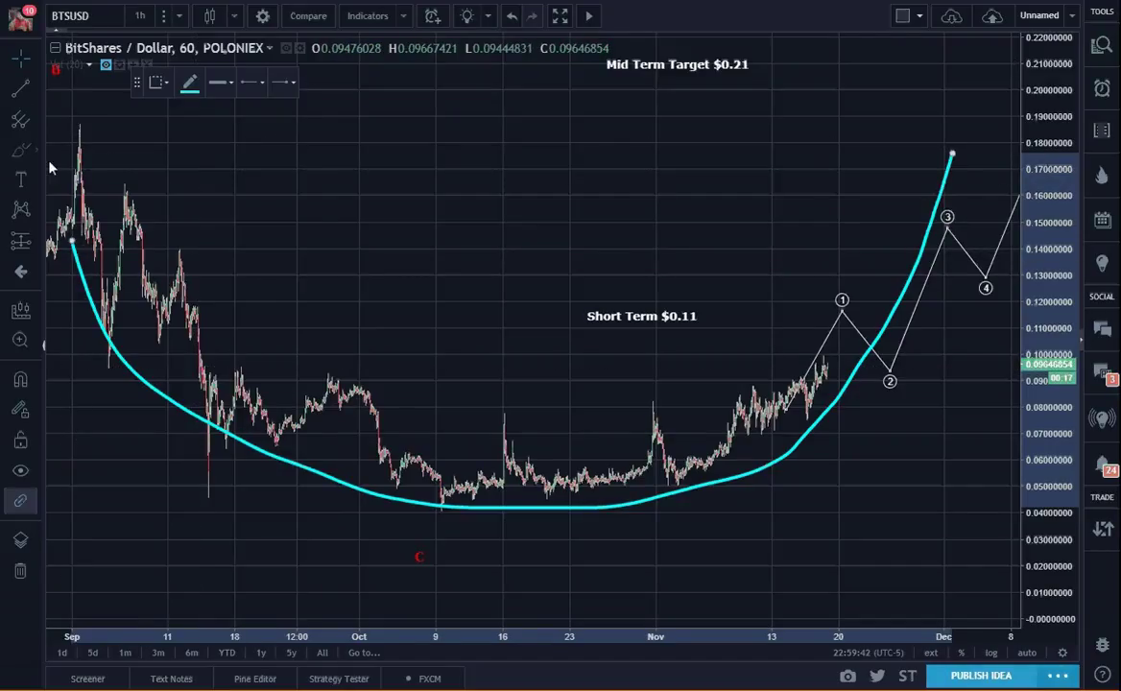
drag(53, 146, 72, 238)
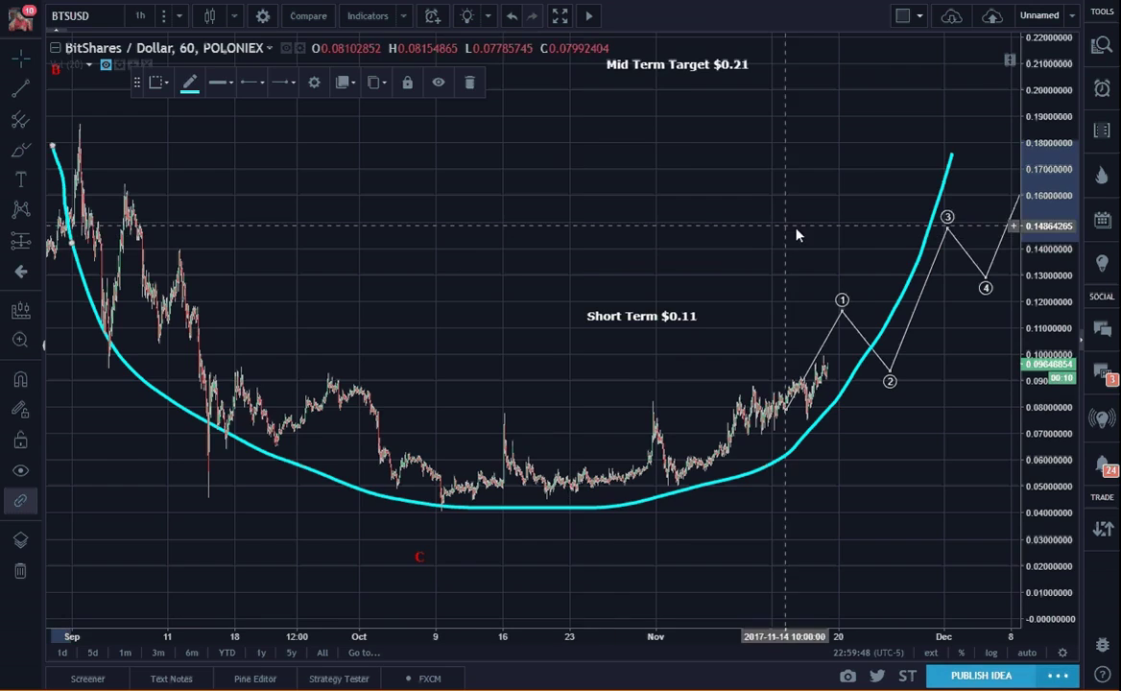
- Examine the cyan cup and the projected circled impulse against the Short Term $0.11 and Mid Term Target $0.21 labels
mouse_move(797, 234)
mouse_down()
mouse_move(709, 327)
mouse_move(841, 276)
mouse_move(749, 321)
mouse_up()
drag(384, 240, 451, 245)
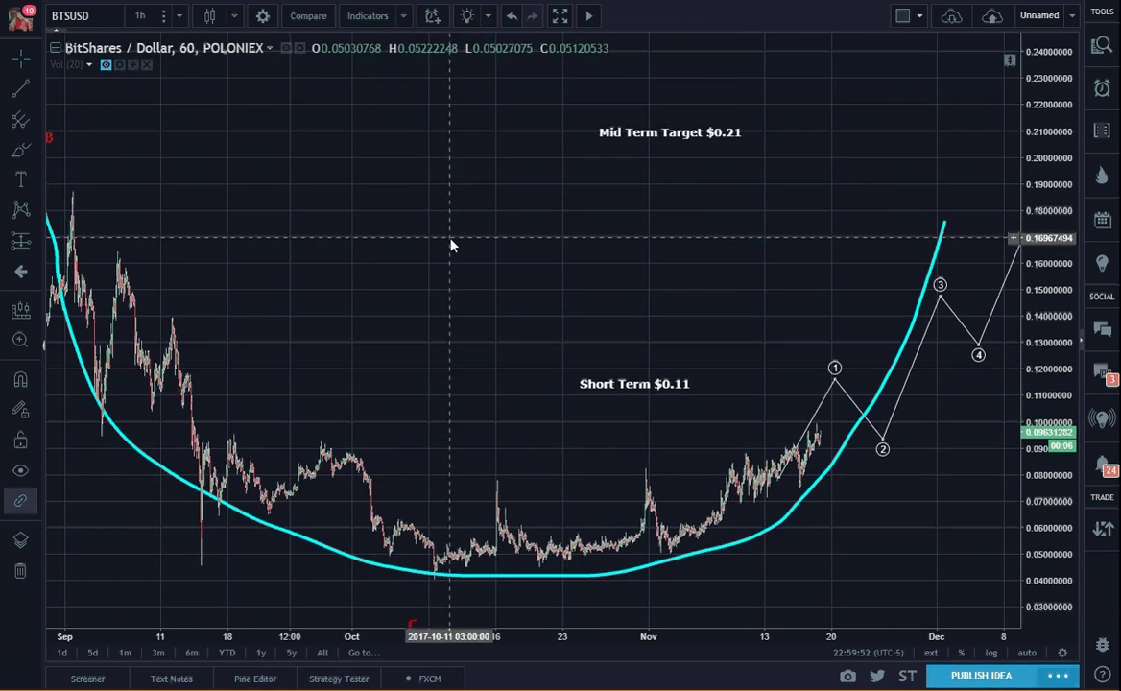
drag(1046, 211, 768, 309)
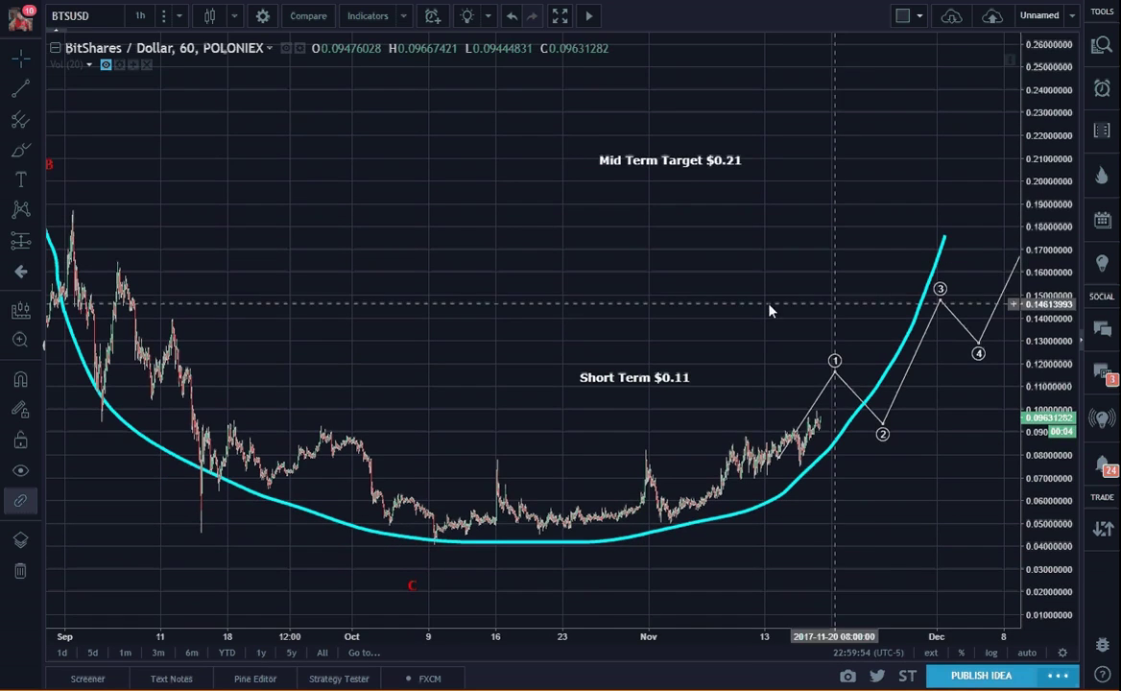
drag(528, 300, 366, 333)
drag(260, 225, 423, 209)
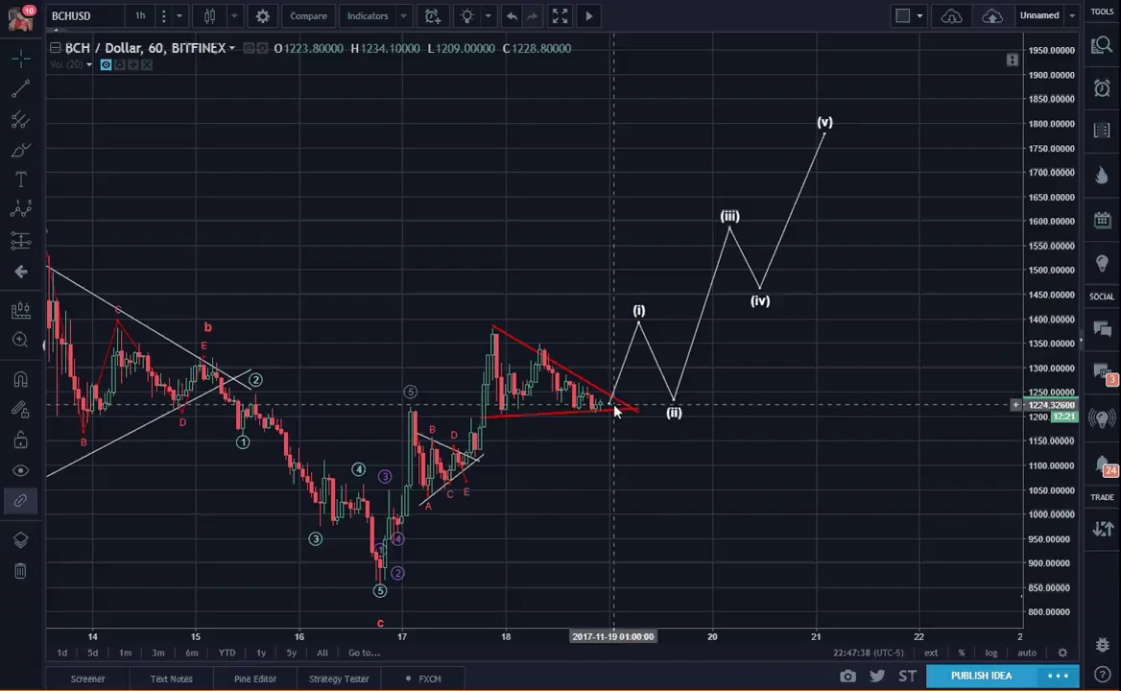
- Compare the end of the BCH/USD triangle with wave E of the BTC/USD bull flag and the projected waves iii and iv
click(615, 409)
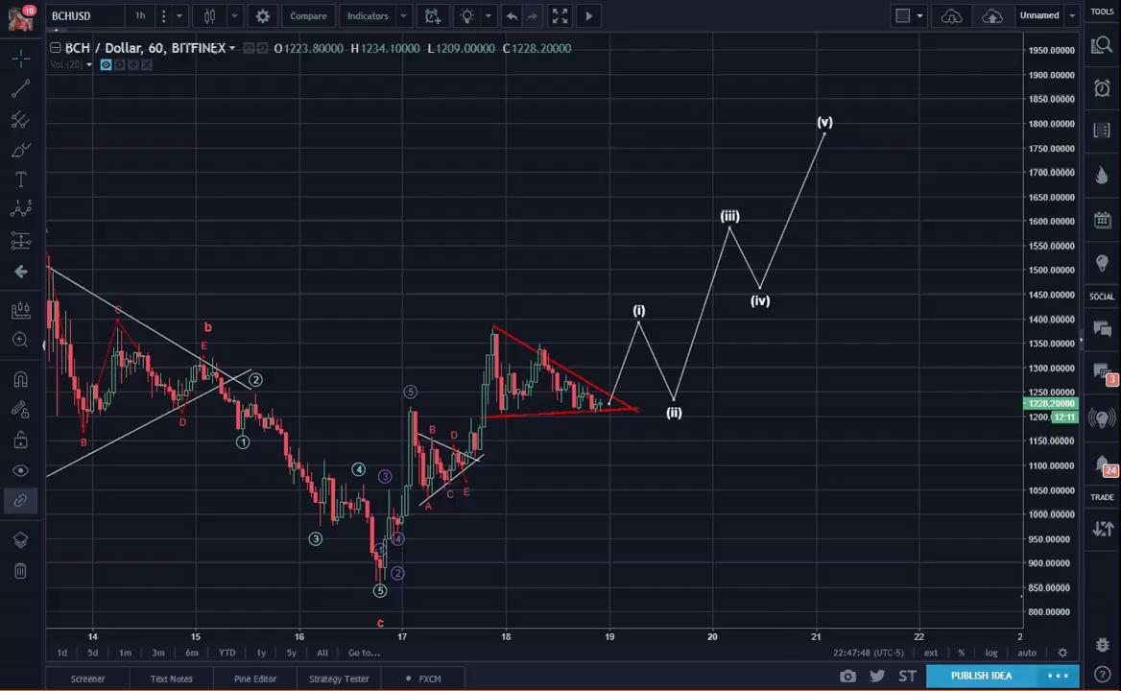
key(ctrl+Tab)
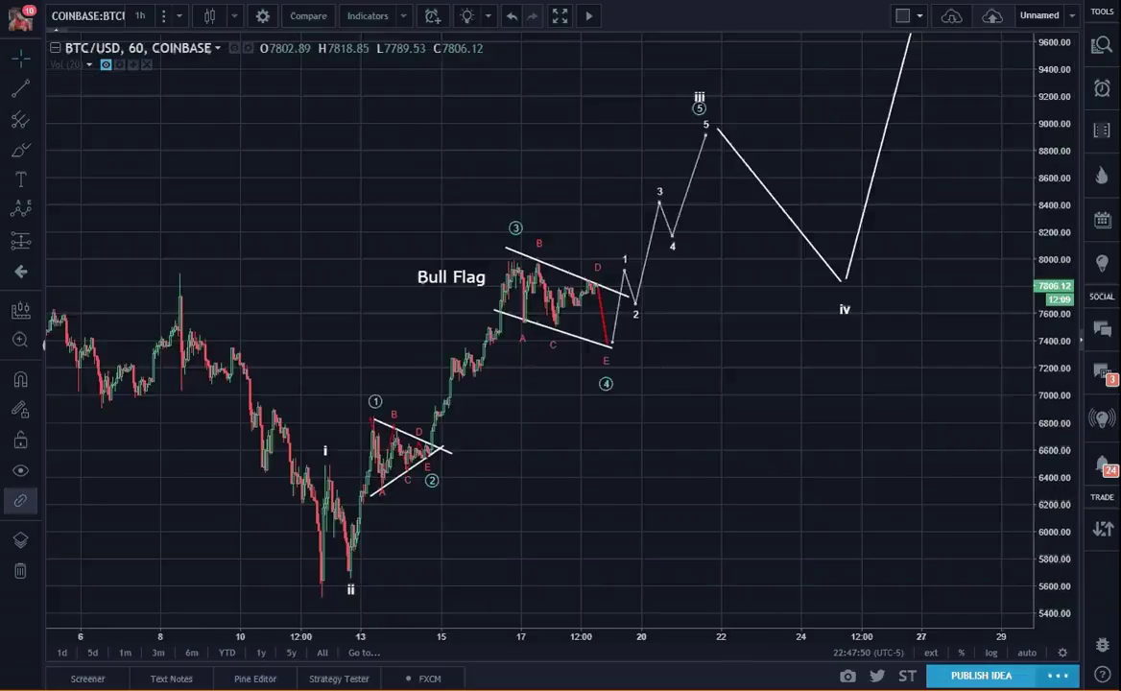
click(608, 344)
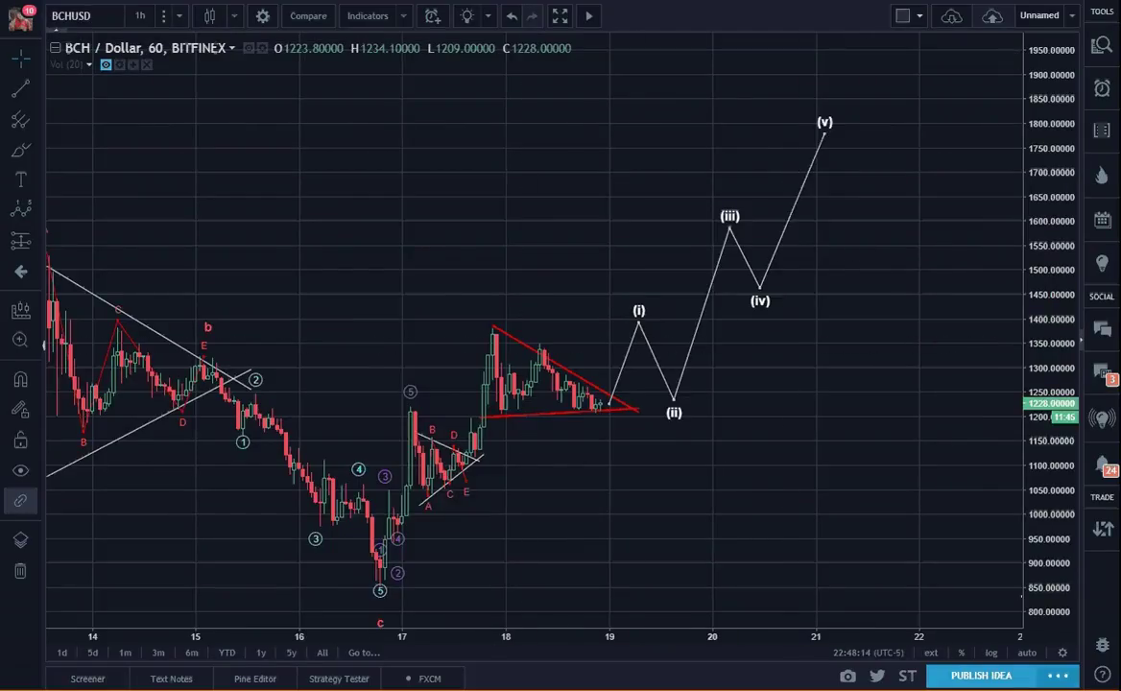
key(ctrl+Tab)
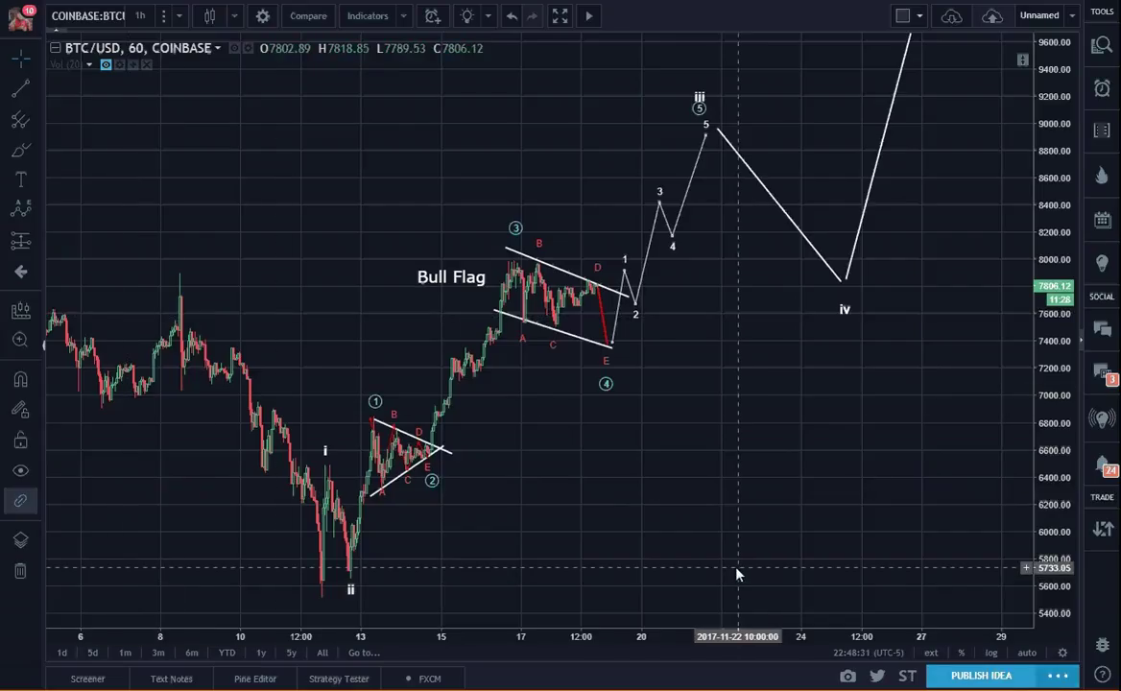
drag(182, 259, 504, 295)
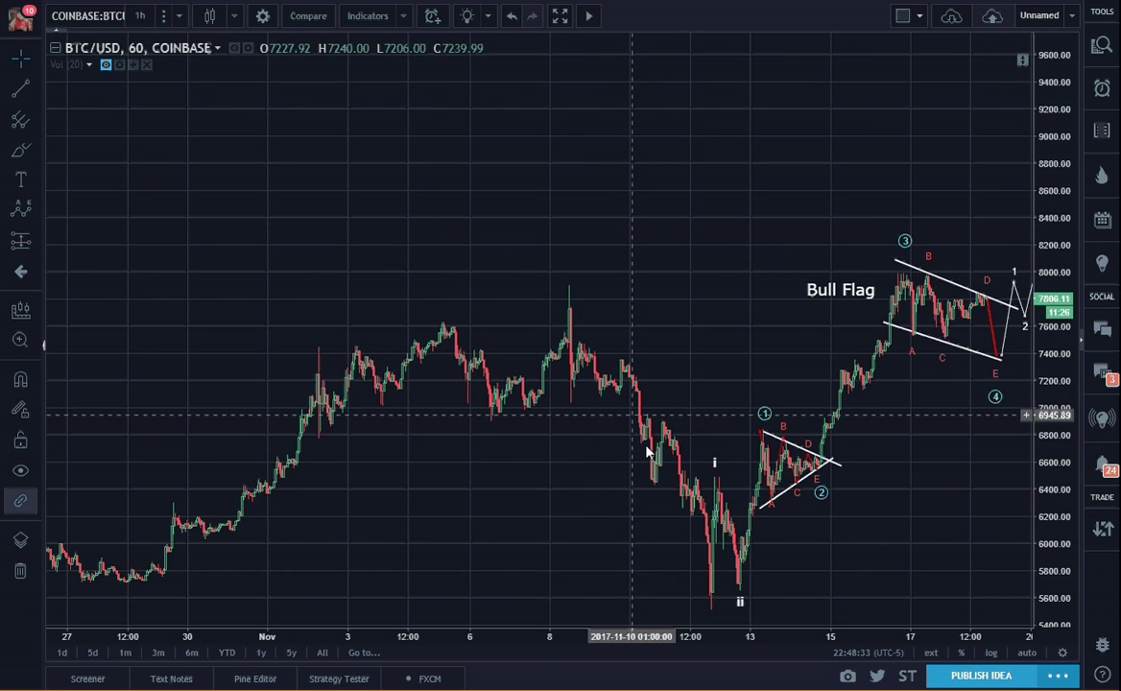
drag(835, 581, 708, 574)
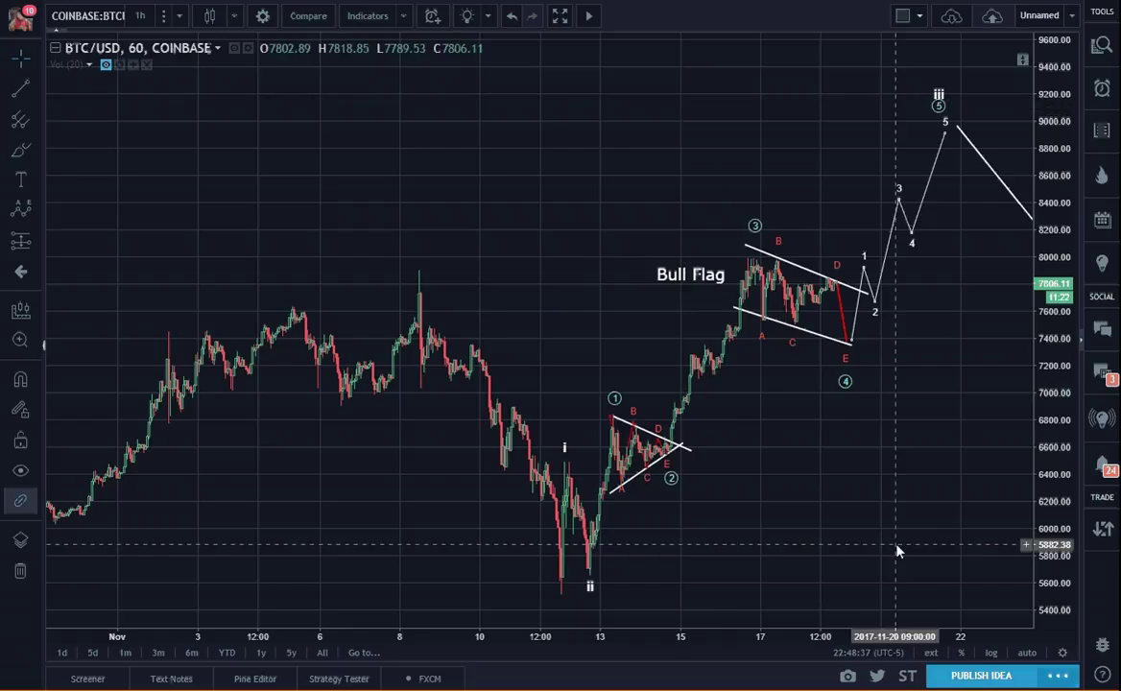
drag(895, 545, 508, 556)
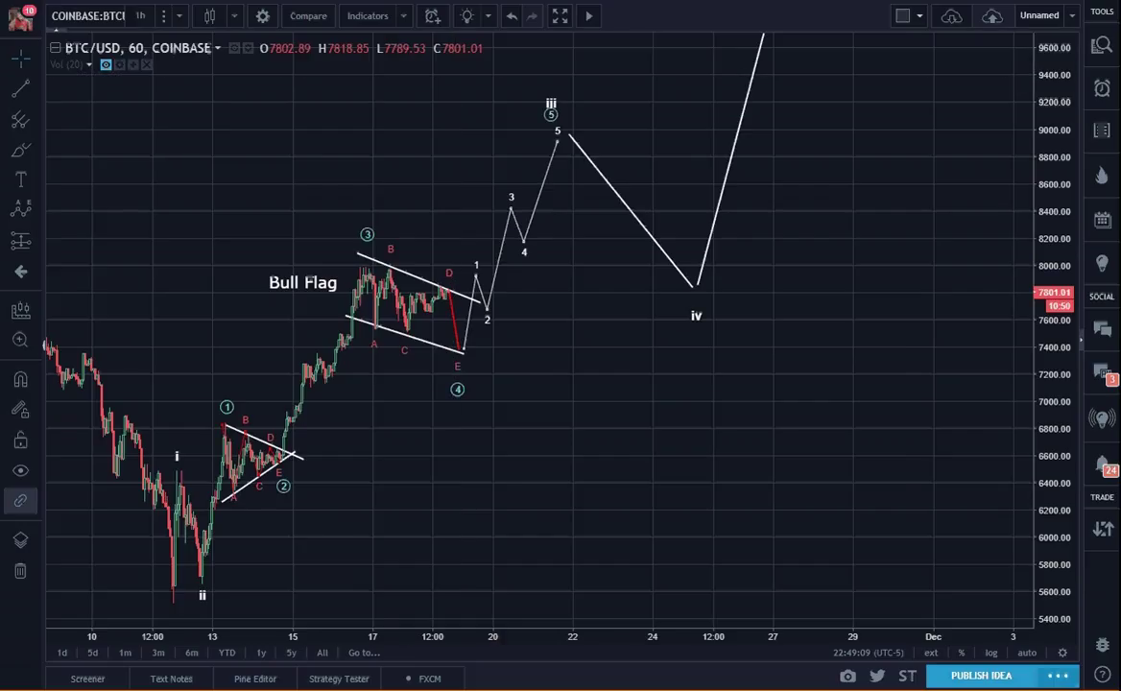
key(alt+Tab)
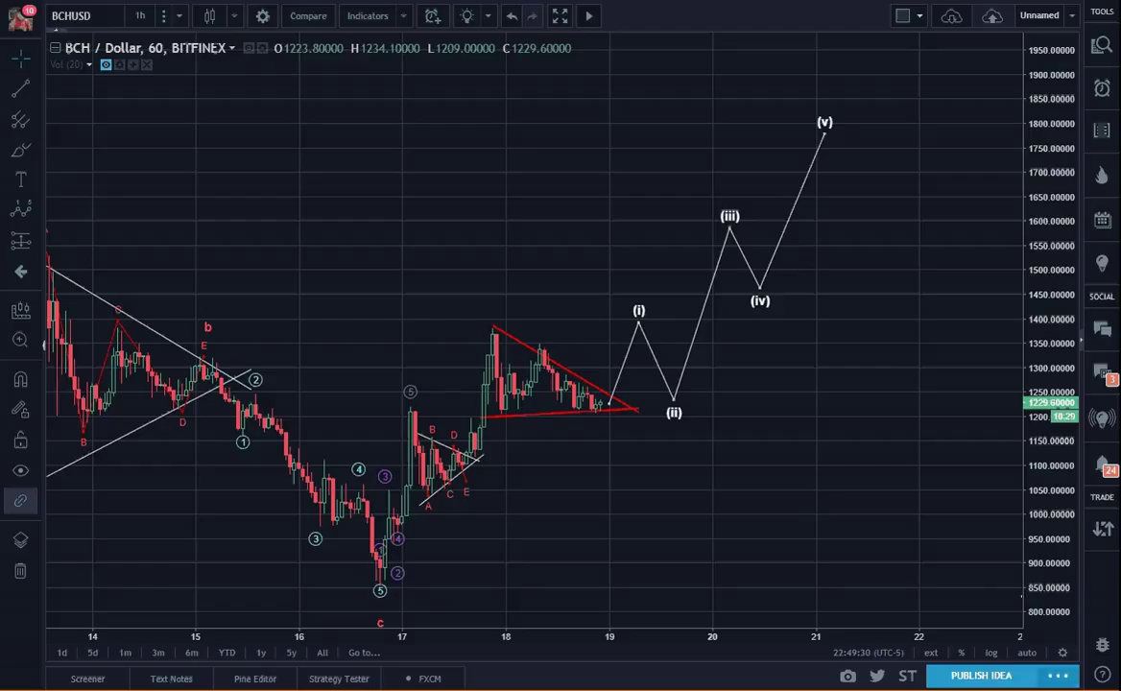
key(ctrl+Tab)
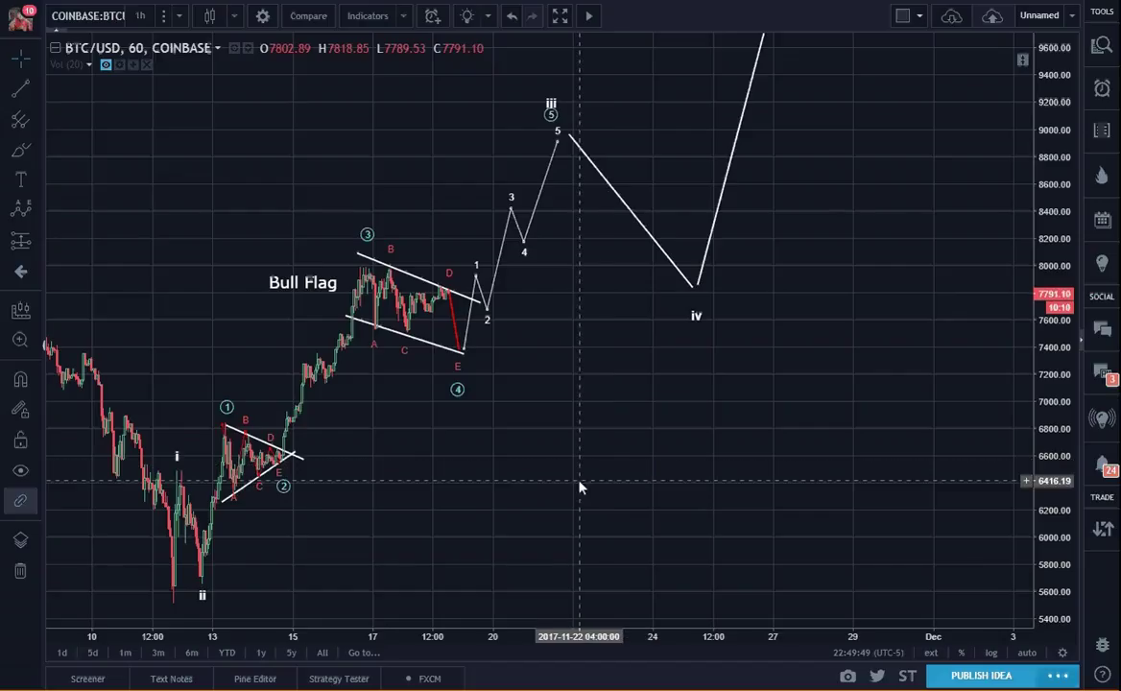
drag(579, 484, 831, 474)
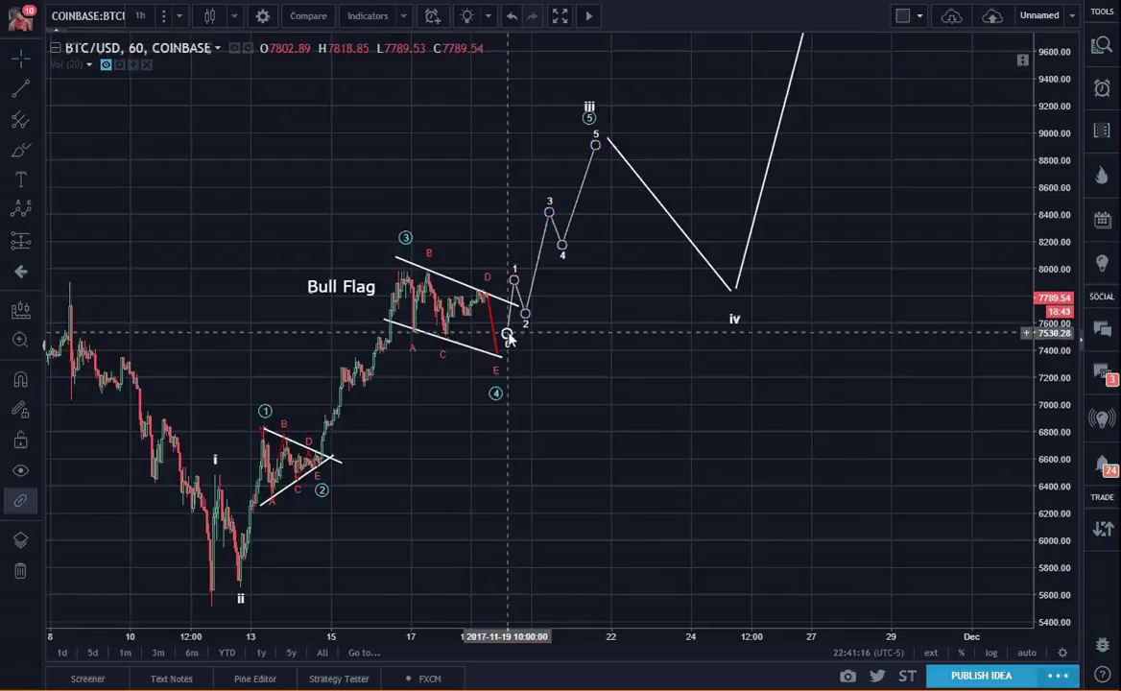
- Move the start of the projected BTC/USD 1-5 impulse down to the bull flag's lower trendline at wave E, about 7,400
click(503, 351)
click(510, 373)
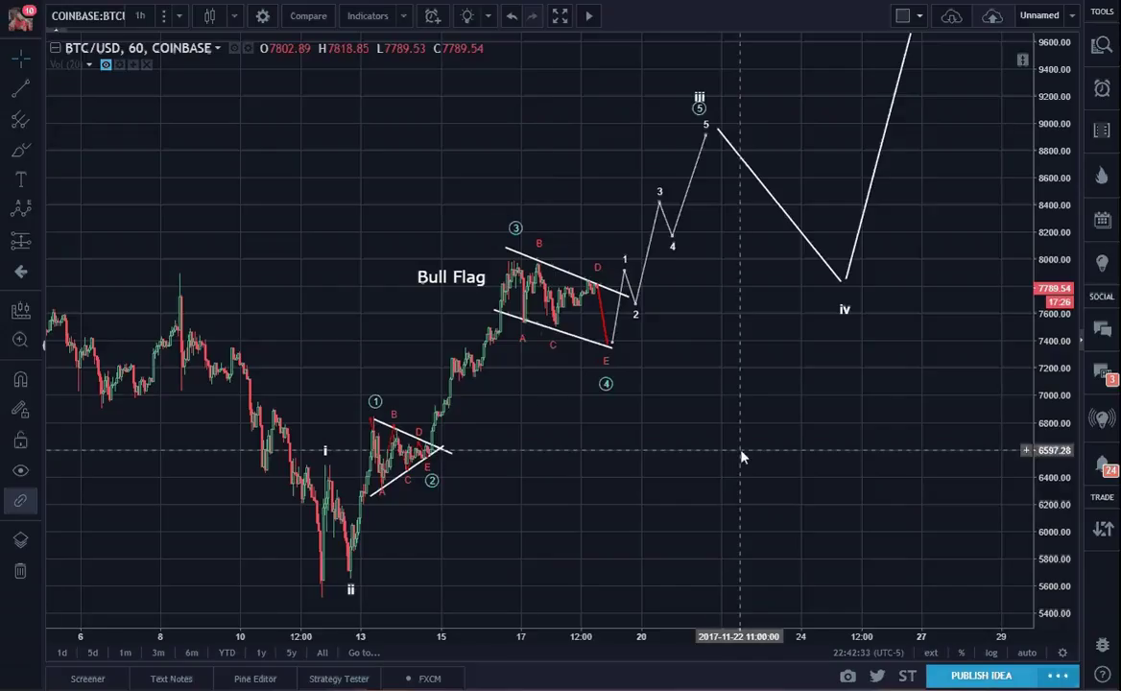
click(372, 435)
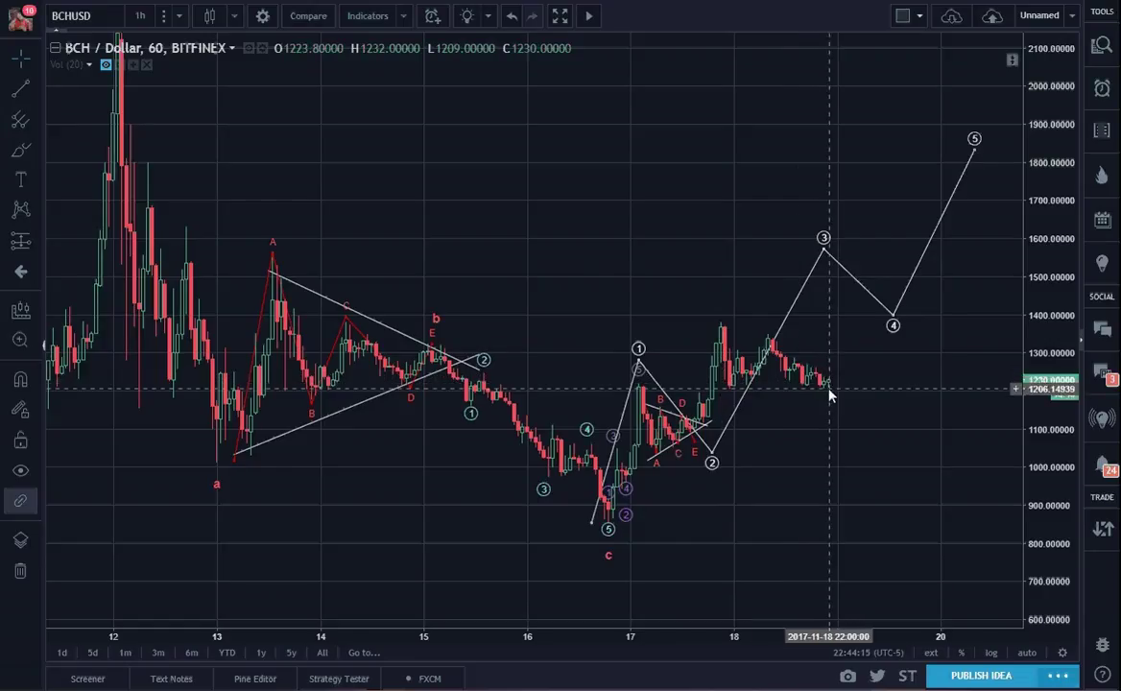
- Draw a red triangle on BCH/USD with an upper trendline from about 1,386 to 1,208 and a lower one from about 1,198 to 1,217
click(15, 89)
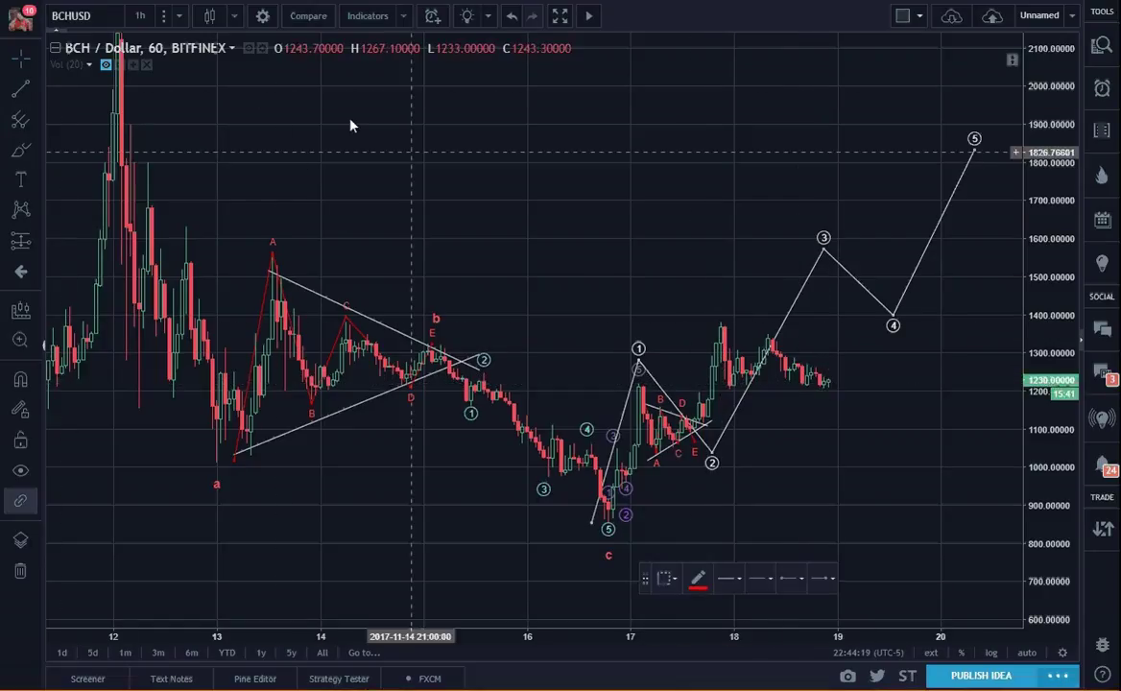
click(721, 320)
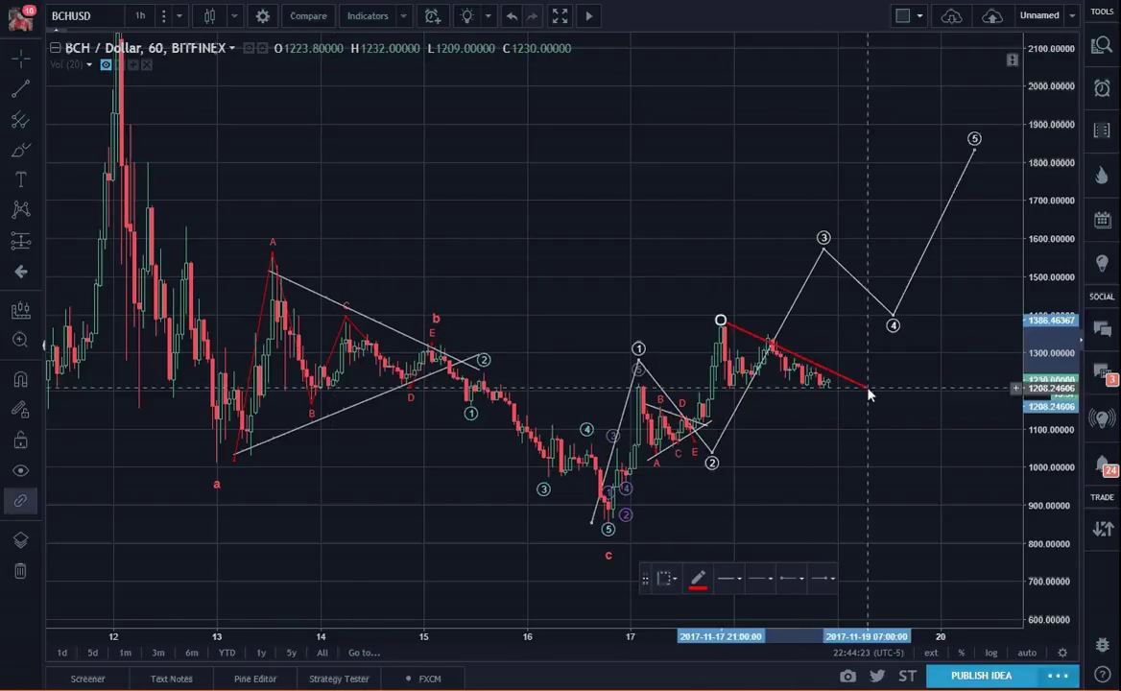
click(867, 388)
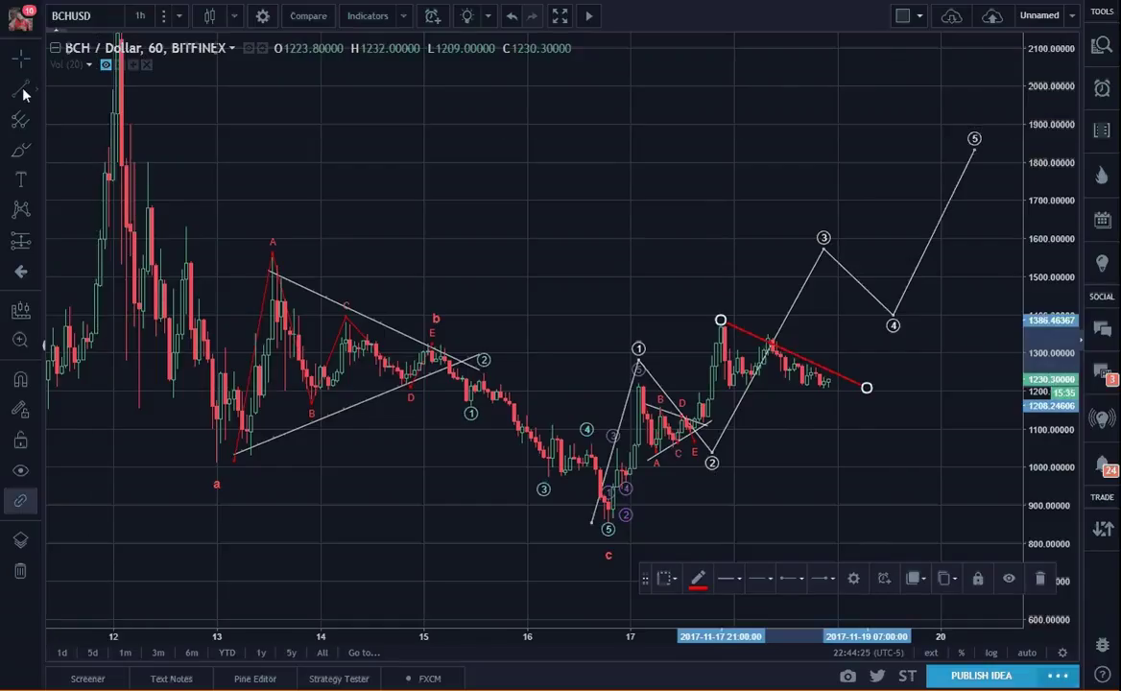
click(708, 393)
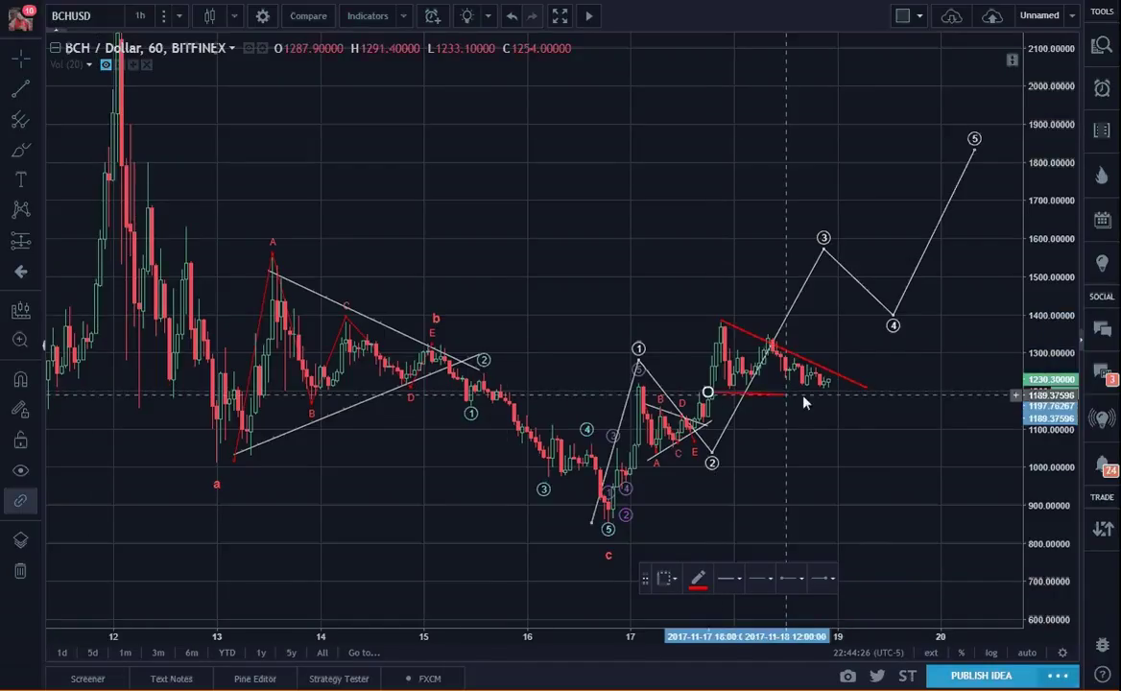
click(867, 385)
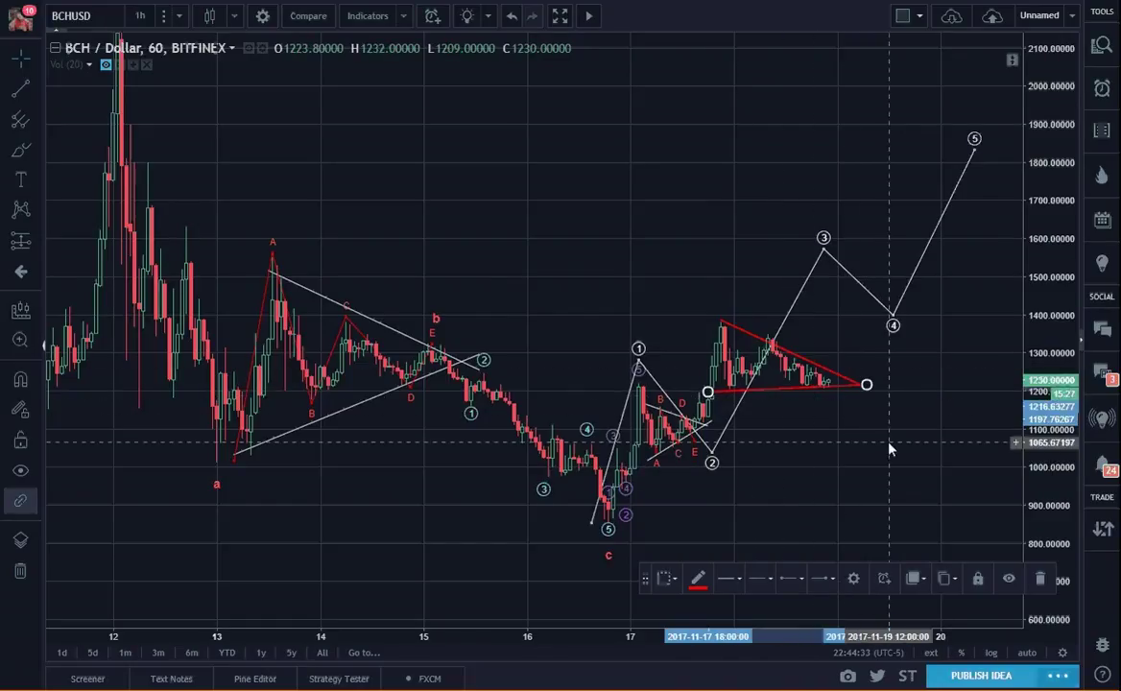
- Compare the BTC/USD bull flag and its wave E with the red BCH/USD triangle and the circled impulse projected around it
click(811, 403)
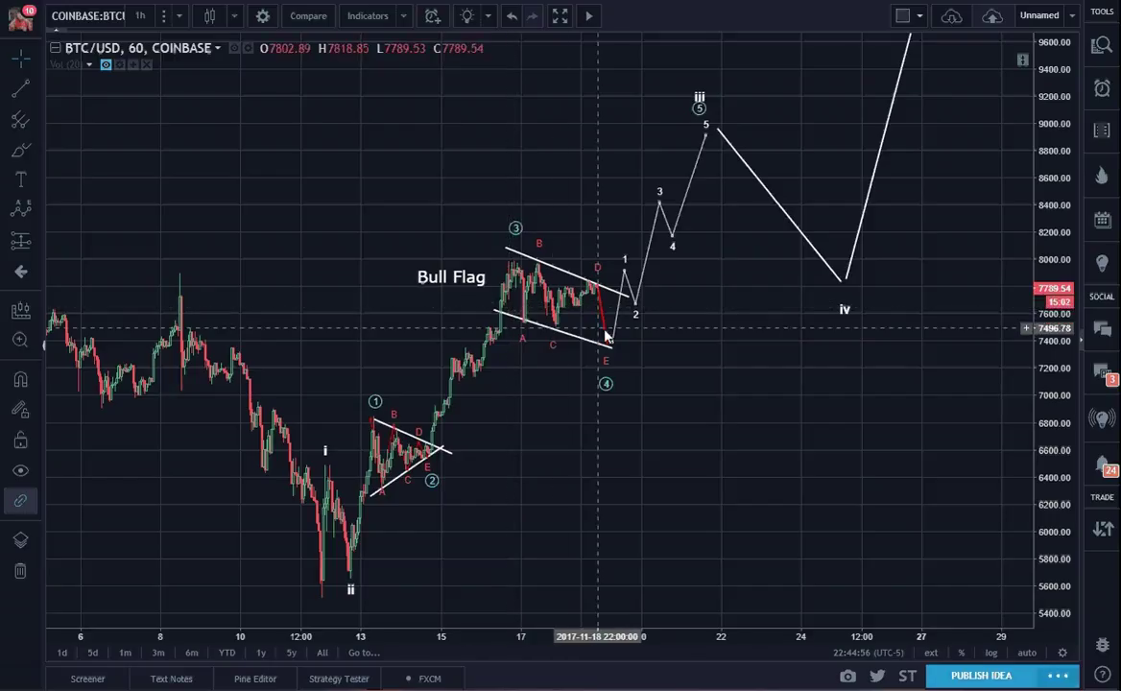
mouse_move(606, 333)
mouse_down()
mouse_move(607, 359)
mouse_move(611, 344)
mouse_up()
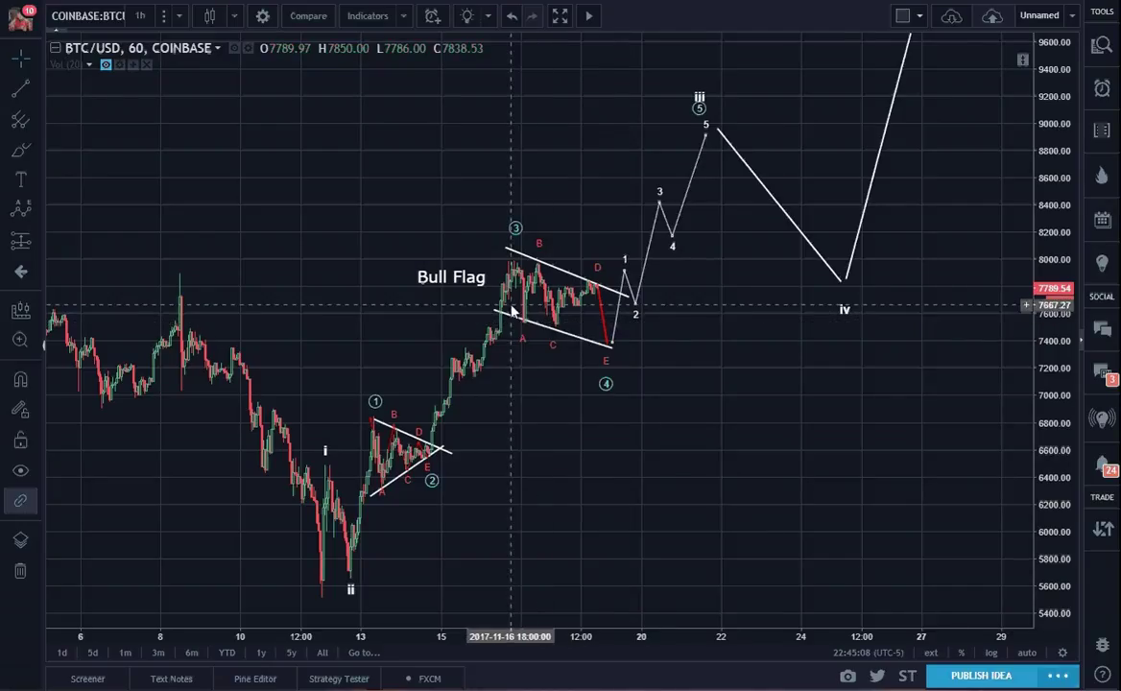
click(609, 342)
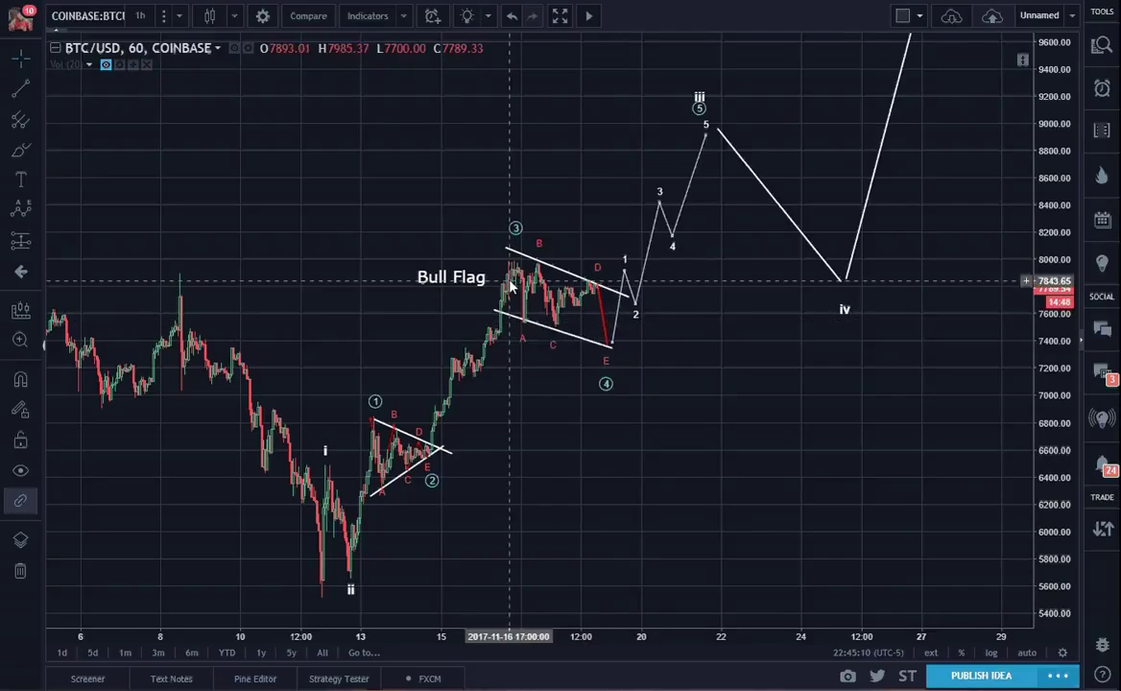
click(583, 317)
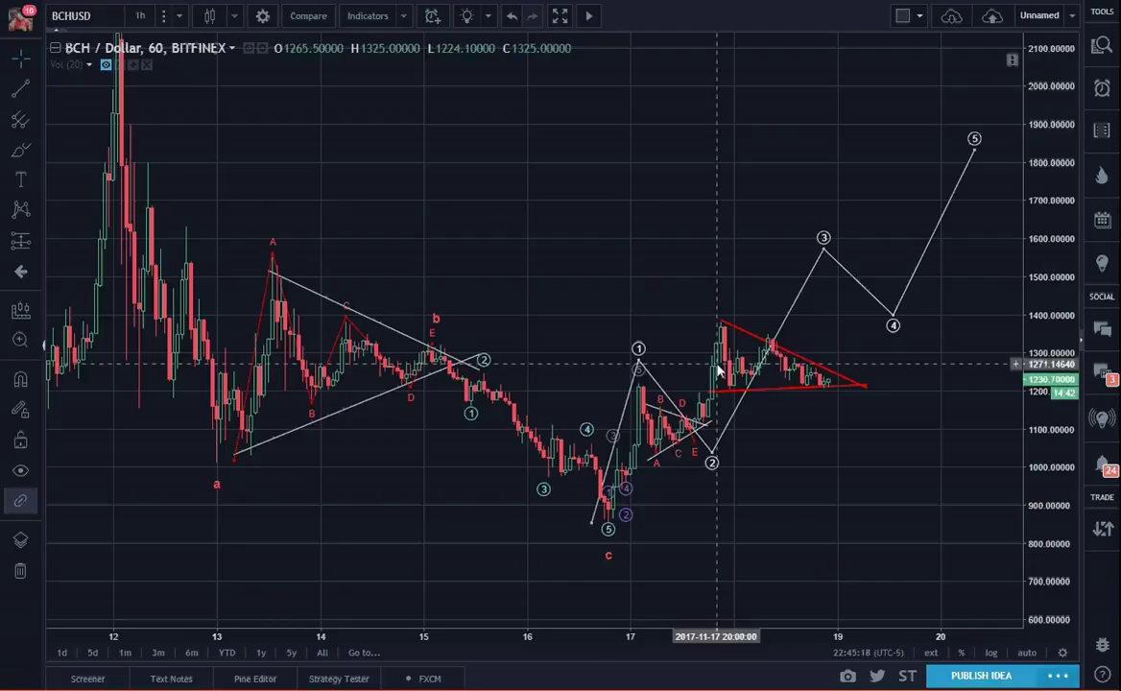
mouse_move(764, 355)
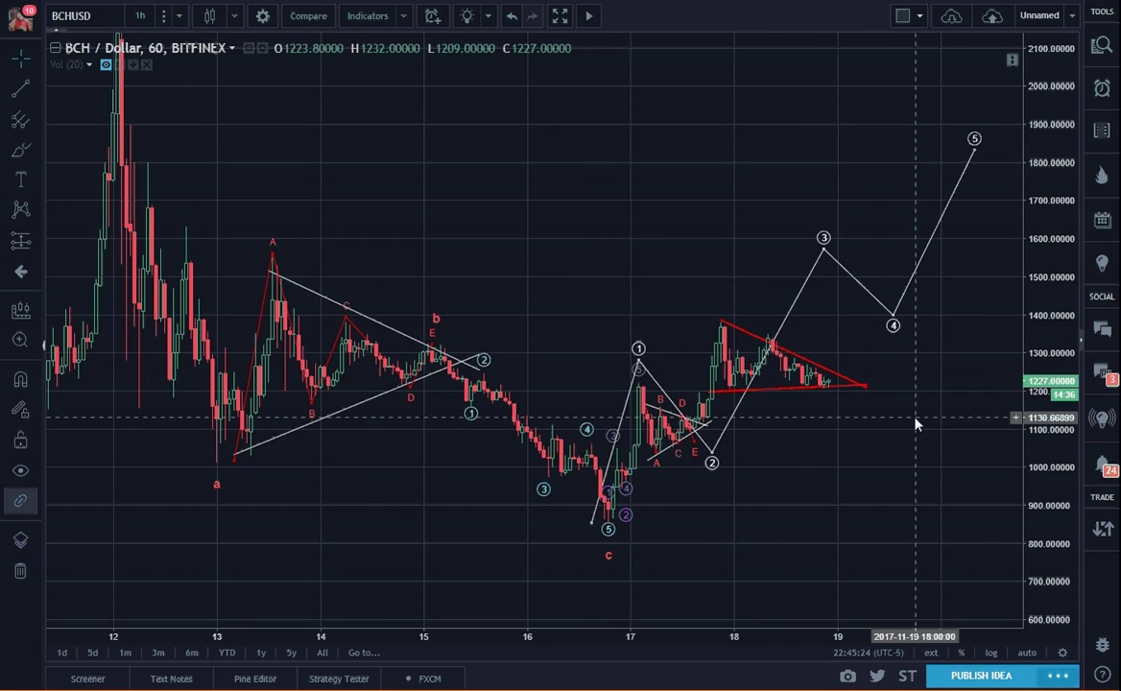
drag(917, 423, 580, 451)
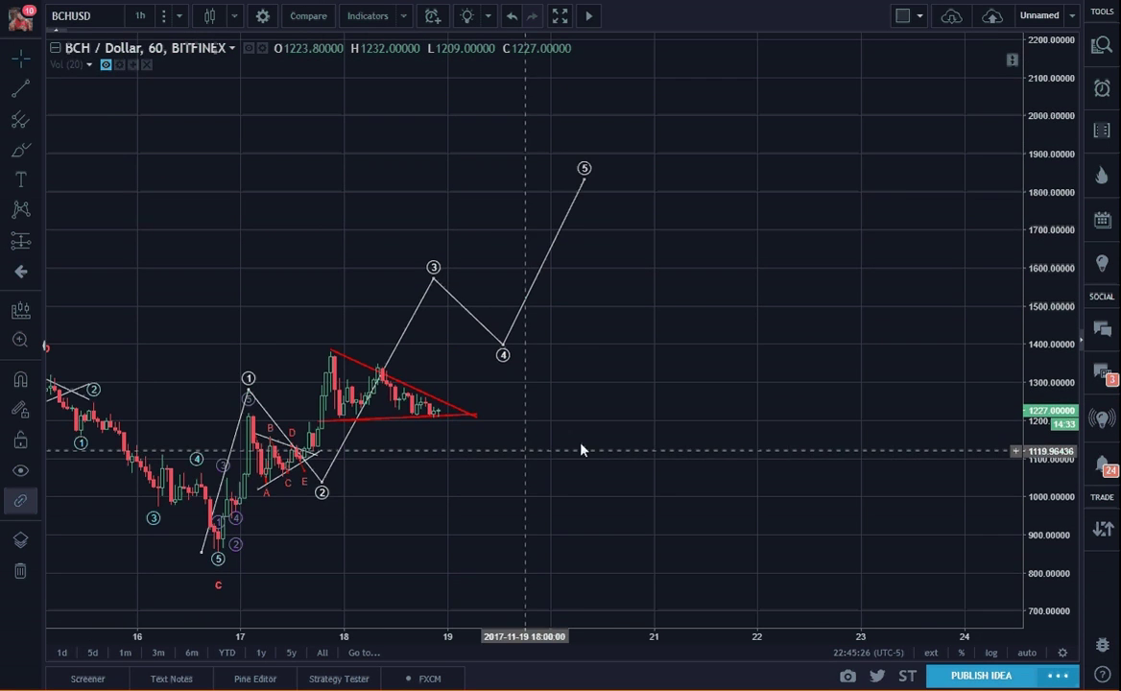
drag(1068, 511, 894, 385)
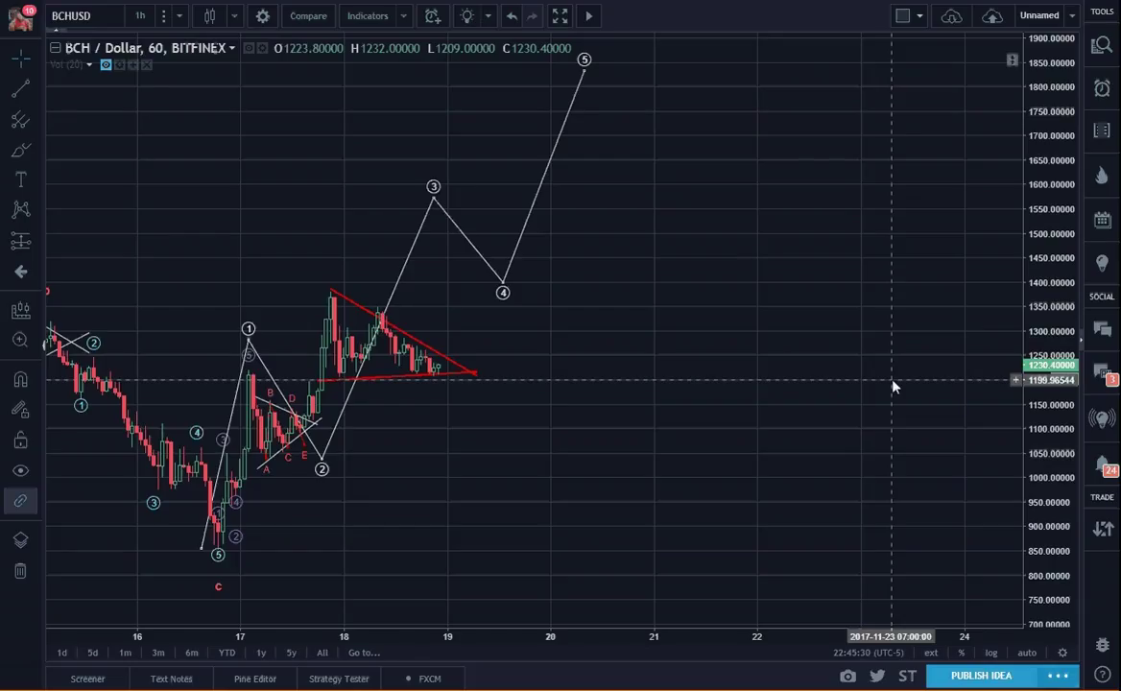
- Move the circled 1-5 impulse projection on BCH/USD clear of the red triangle, starting around November 22 at about 825
click(399, 285)
drag(399, 285, 1044, 294)
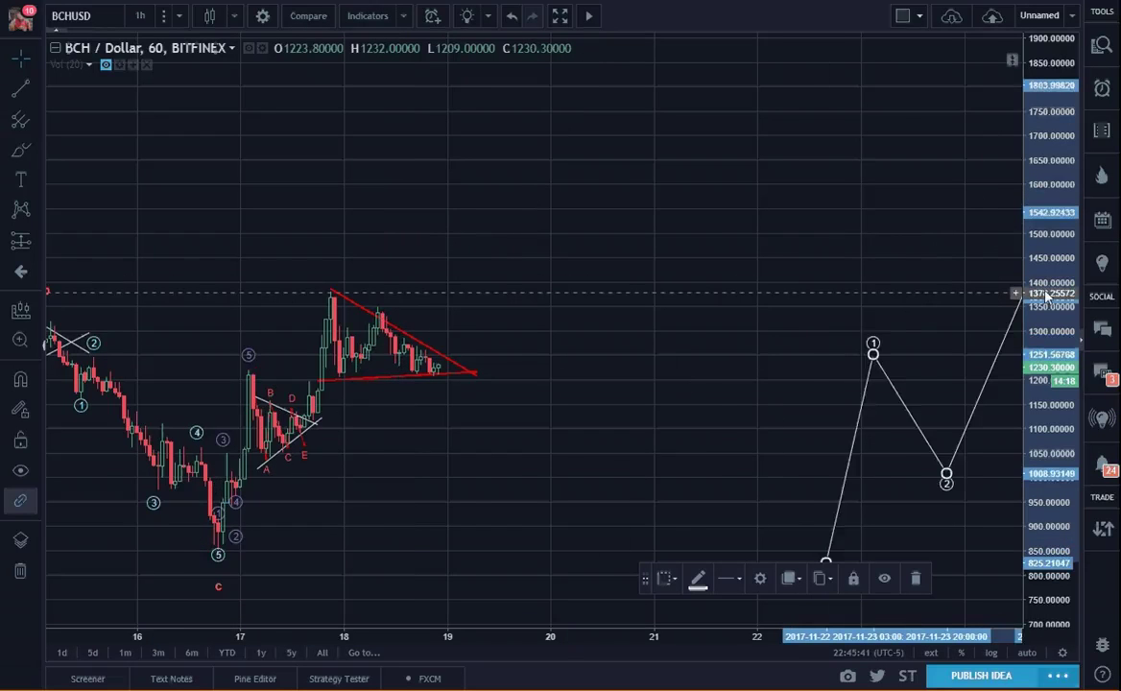
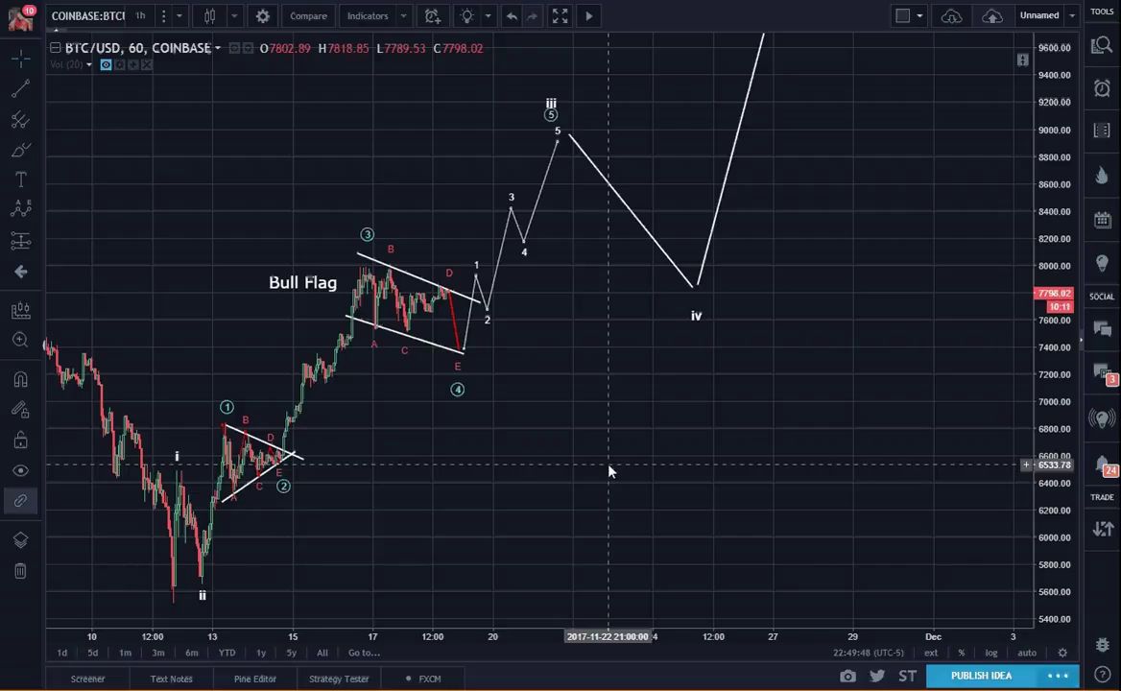
drag(584, 485, 831, 475)
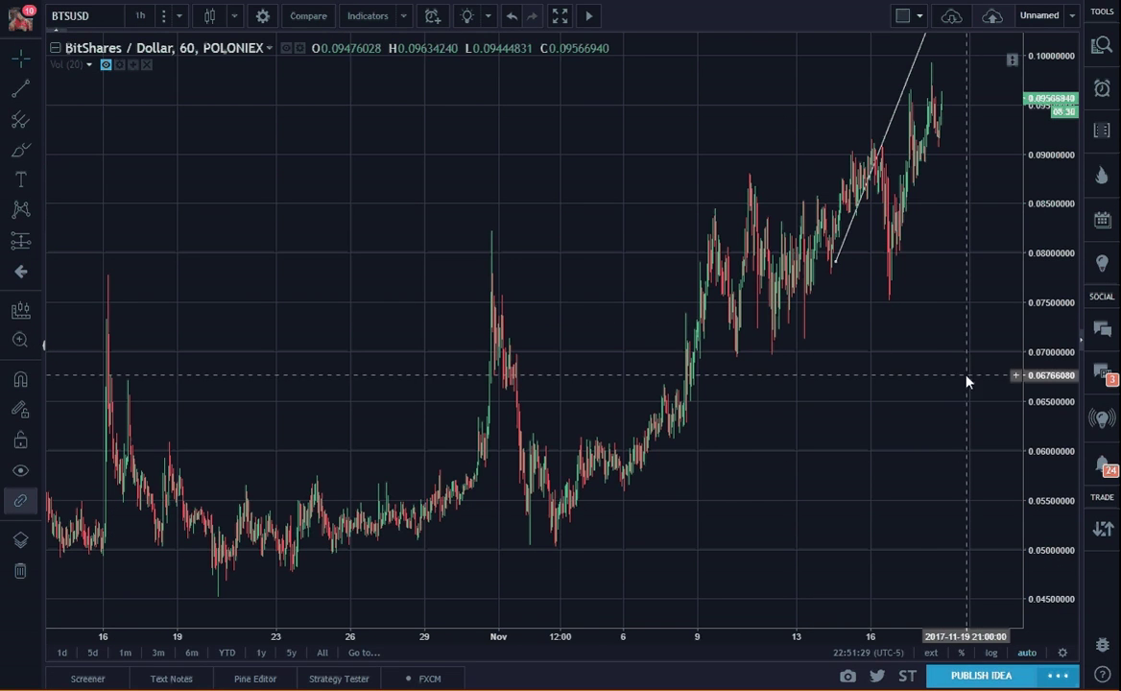
- Delete the cyan brush stroke over late August on the BitShares/Dollar chart and select the LS text label
scroll(332, 470, down, 1)
scroll(331, 470, down, 5)
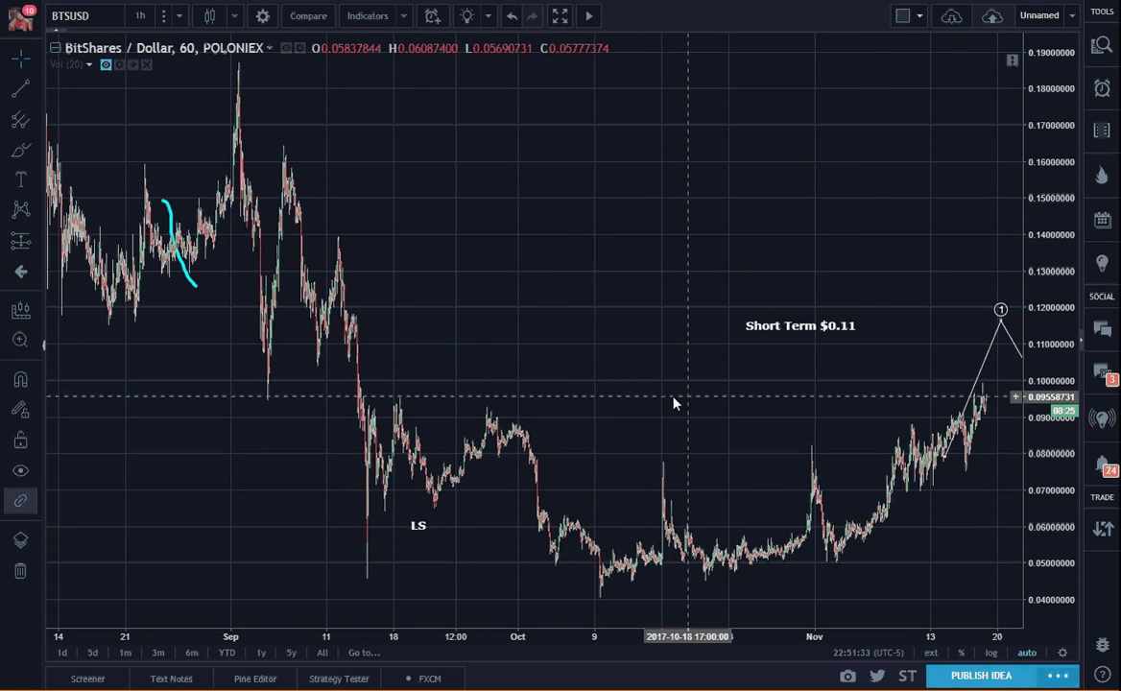
drag(671, 401, 591, 390)
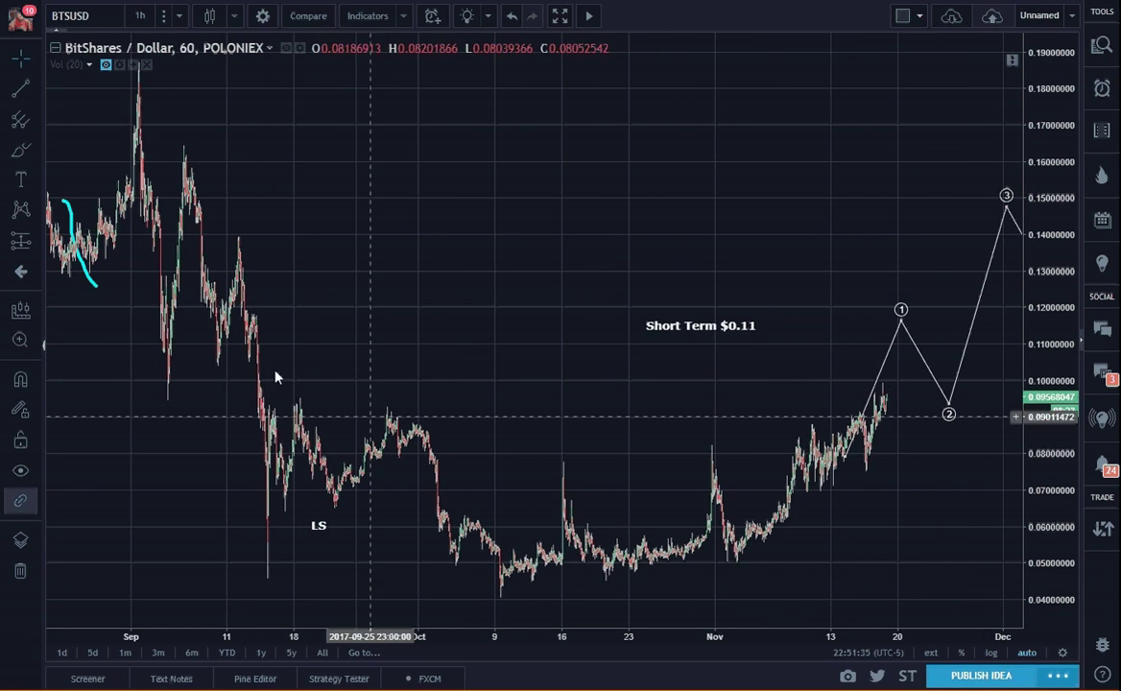
click(91, 275)
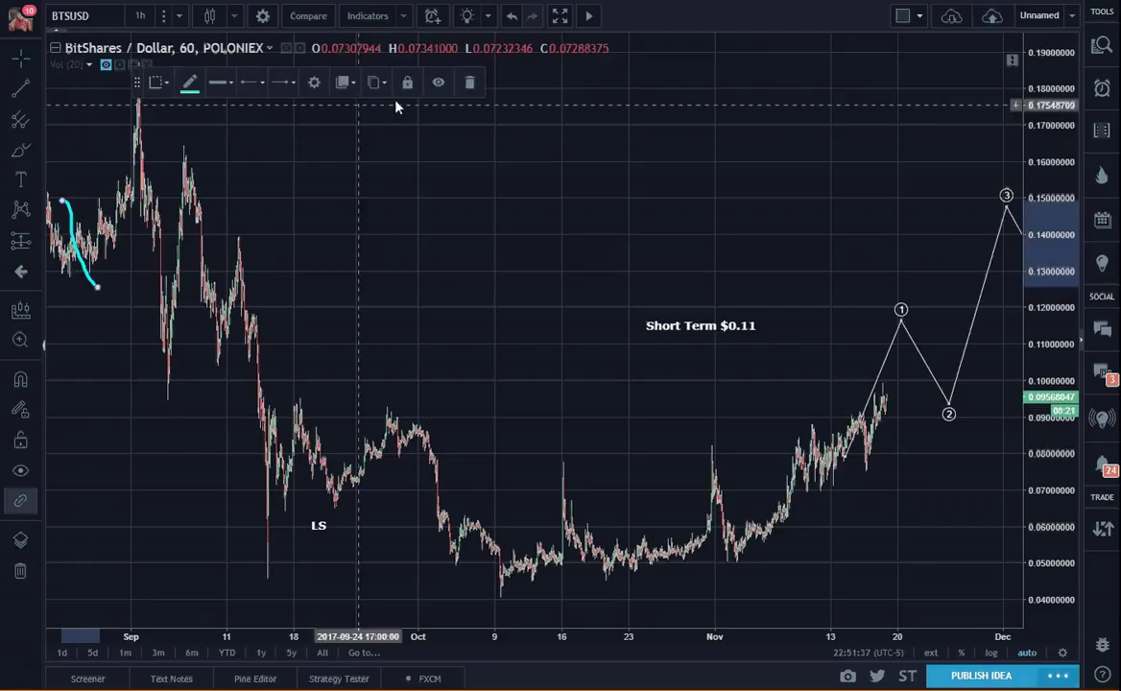
click(468, 82)
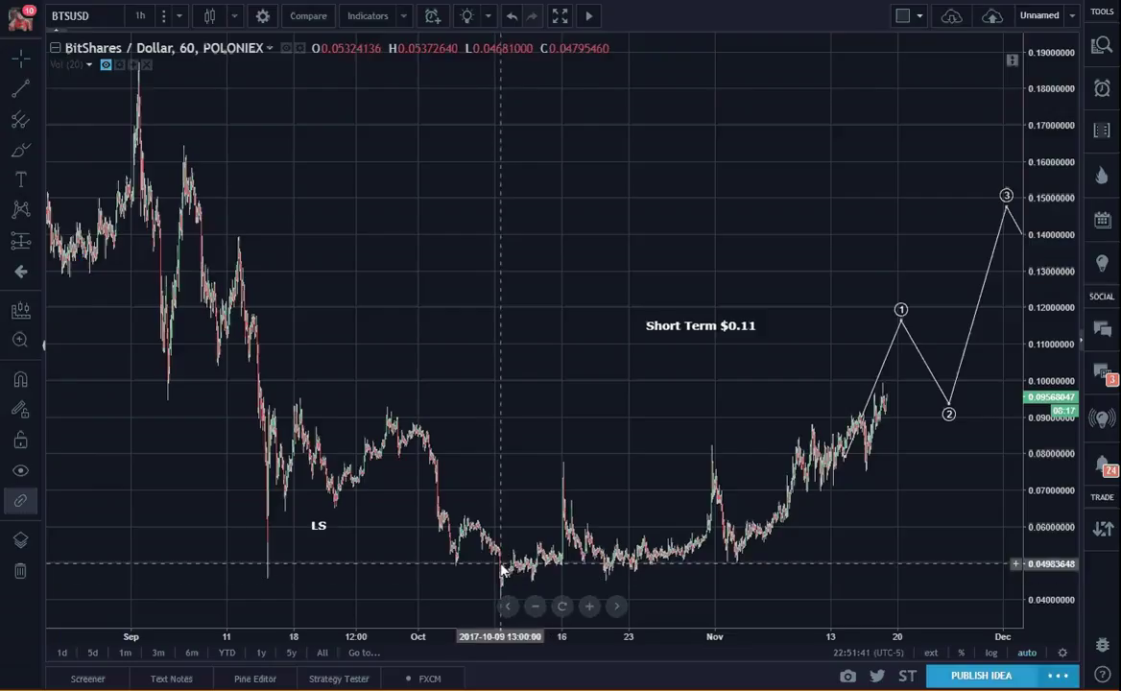
click(322, 528)
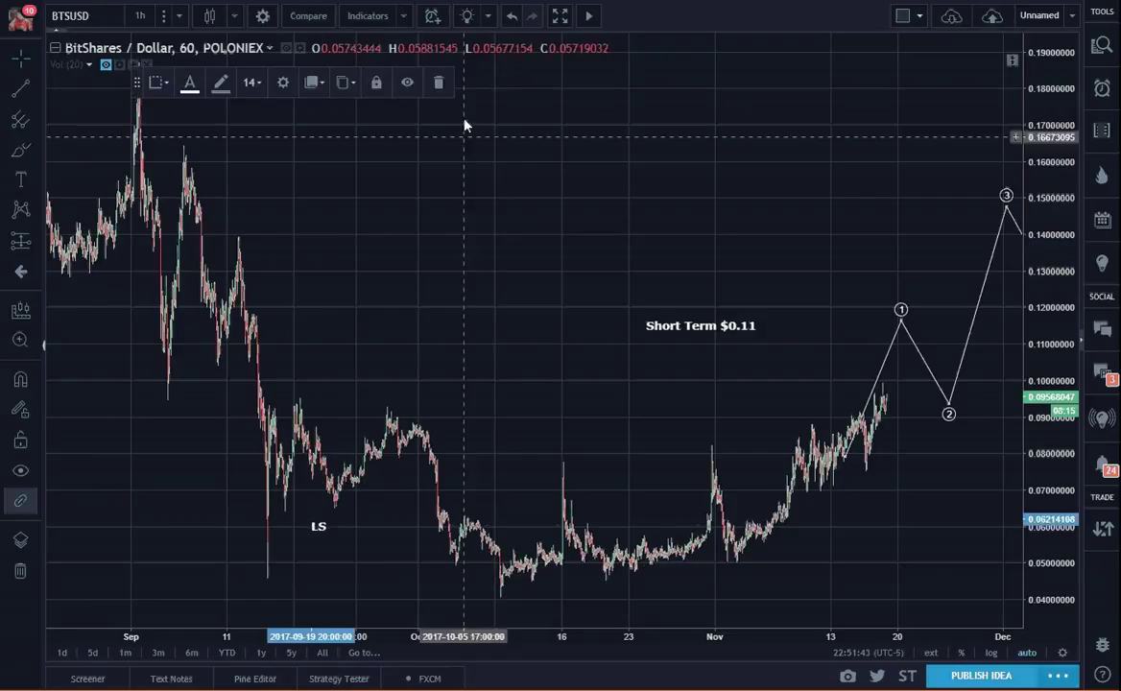